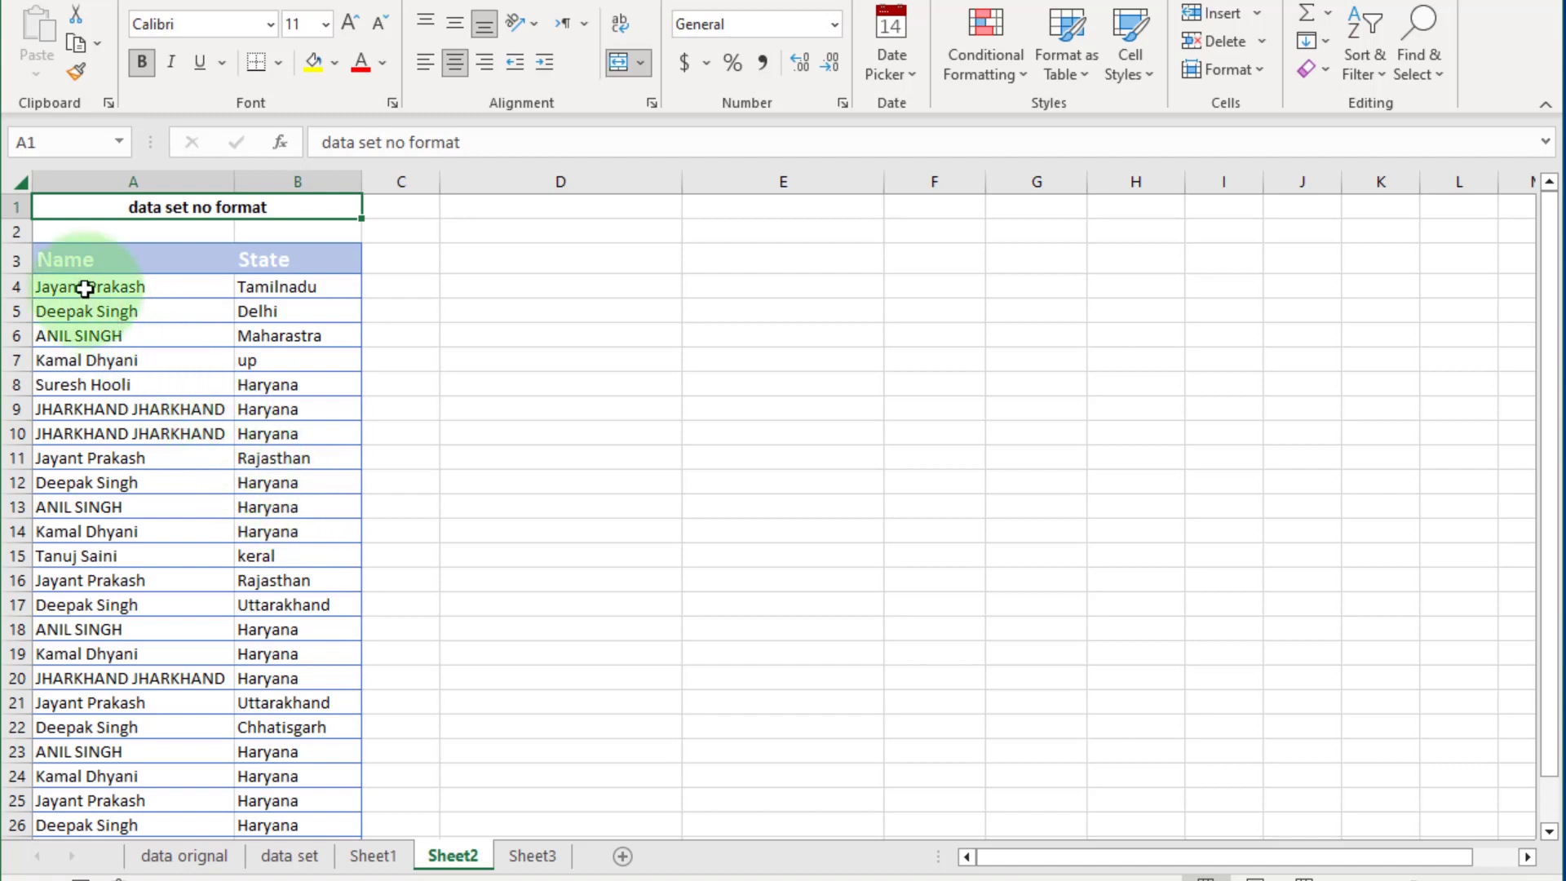
drag(85, 284, 306, 607)
click(409, 559)
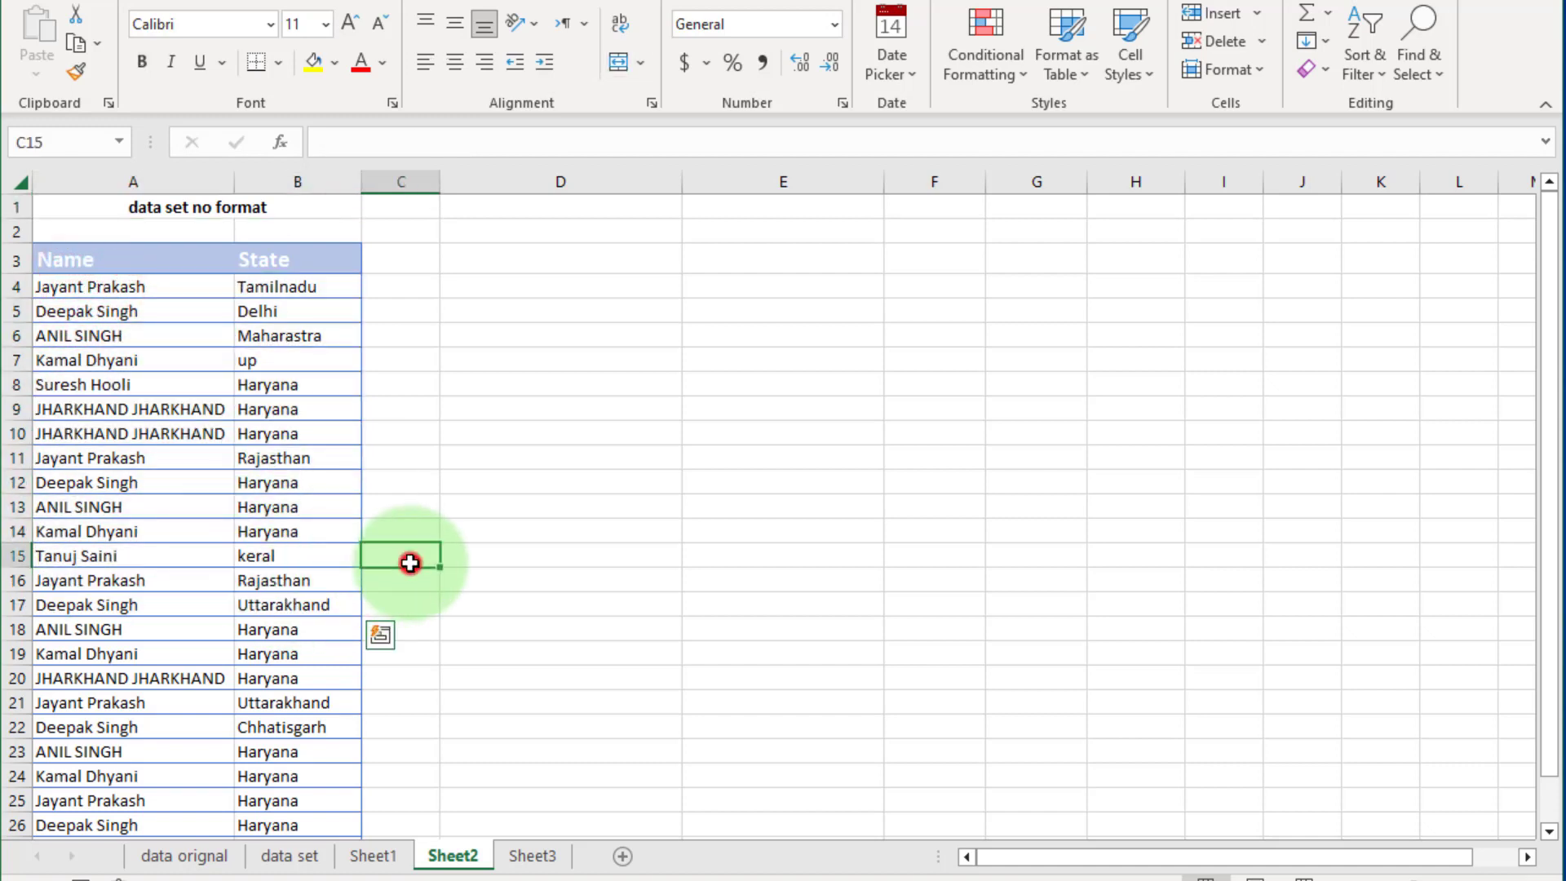
click(543, 286)
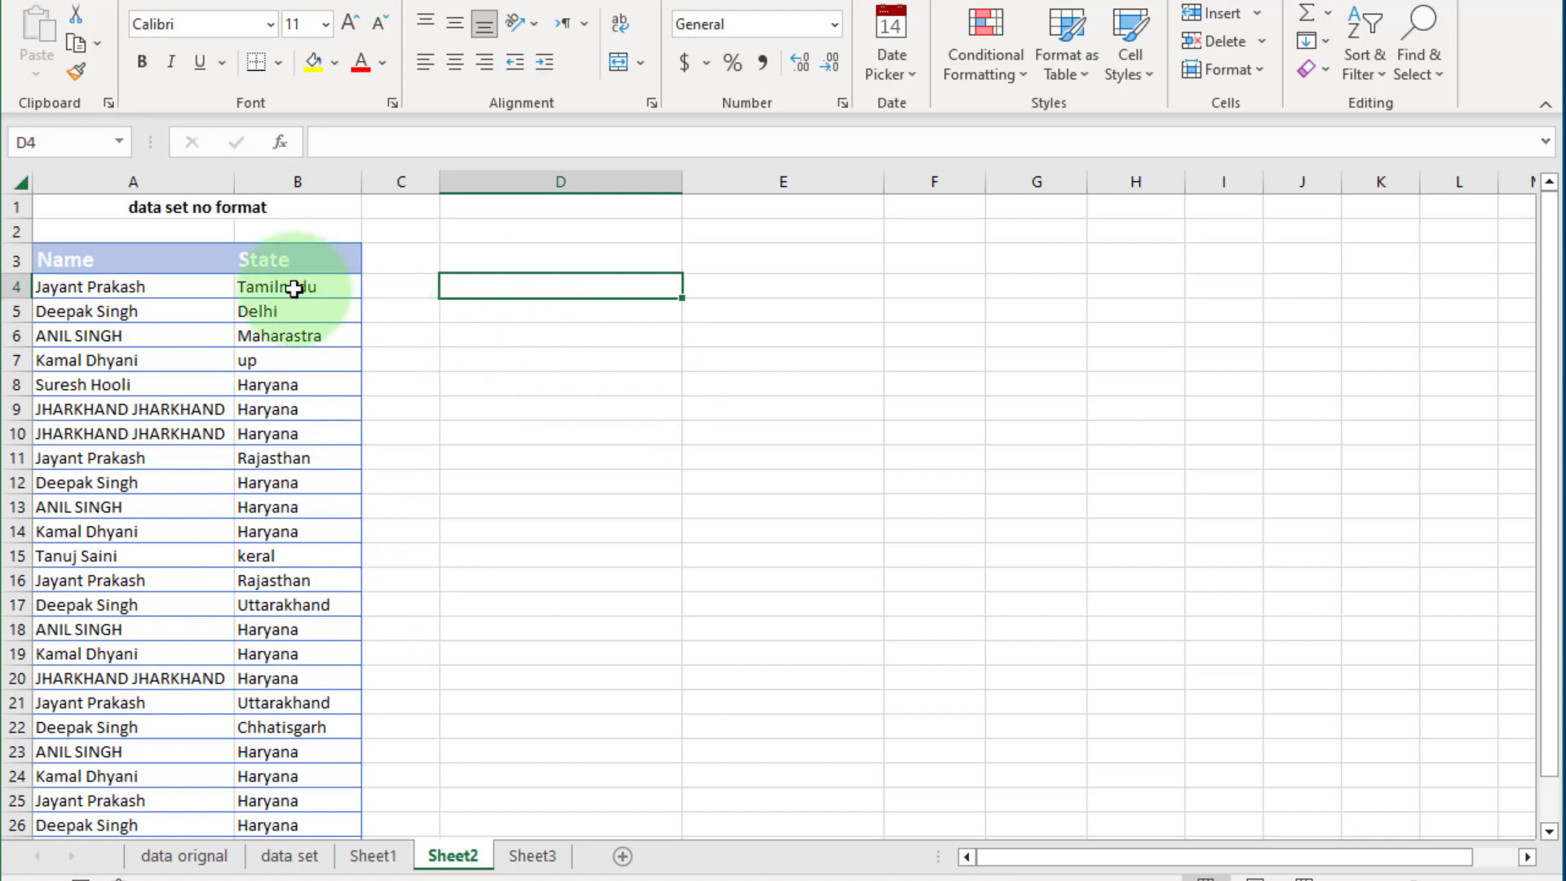
drag(295, 289, 318, 604)
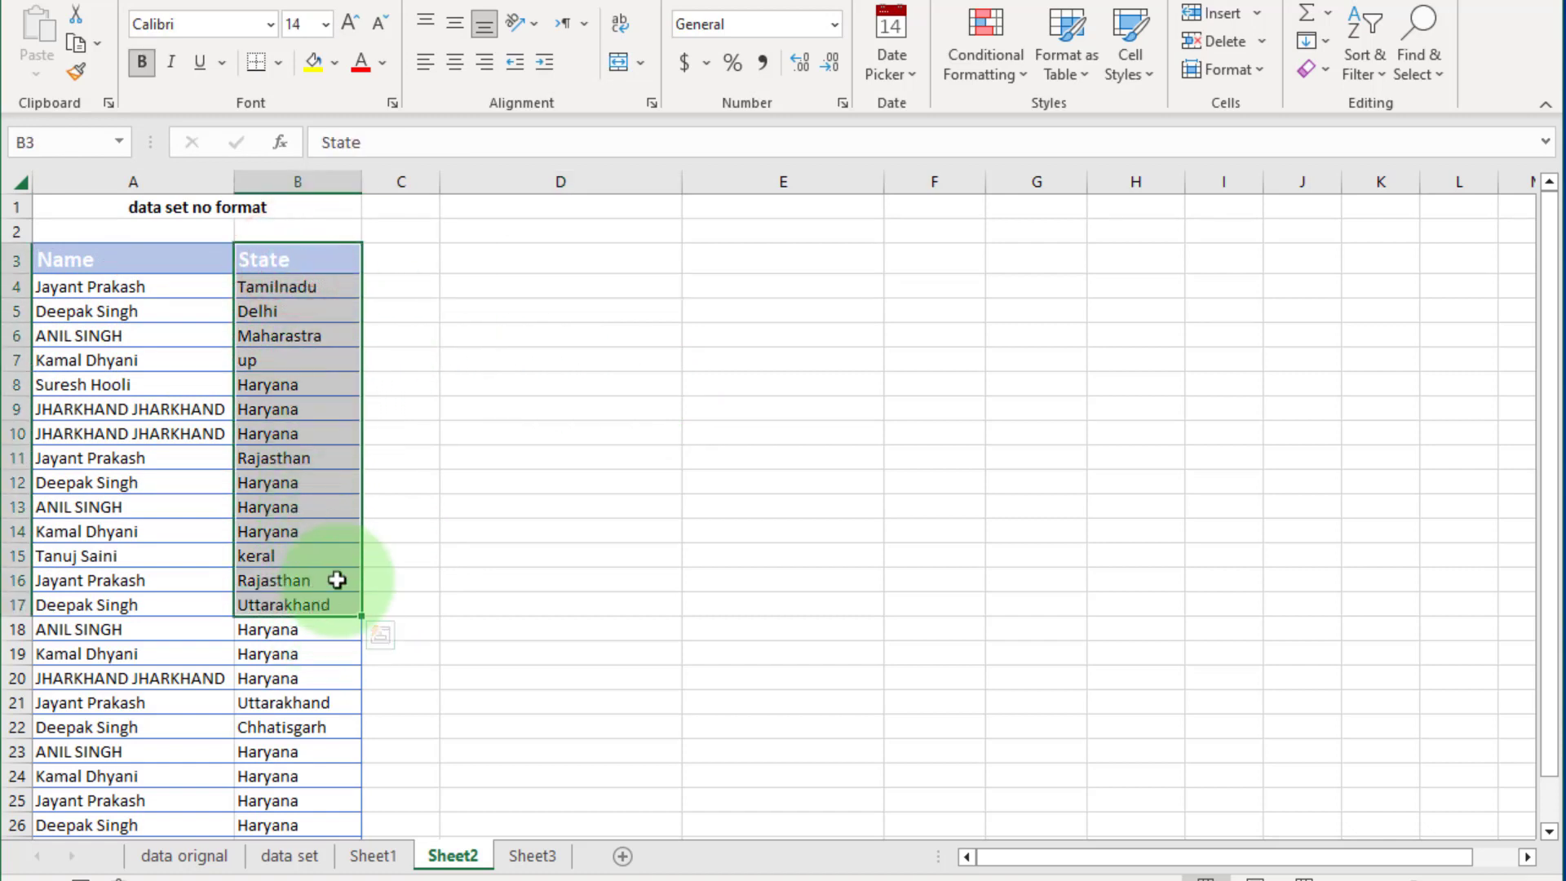
Enter the formula =UNIQUE(Table1[State]) in cell D4 to list the distinct states from the table.
click(488, 285)
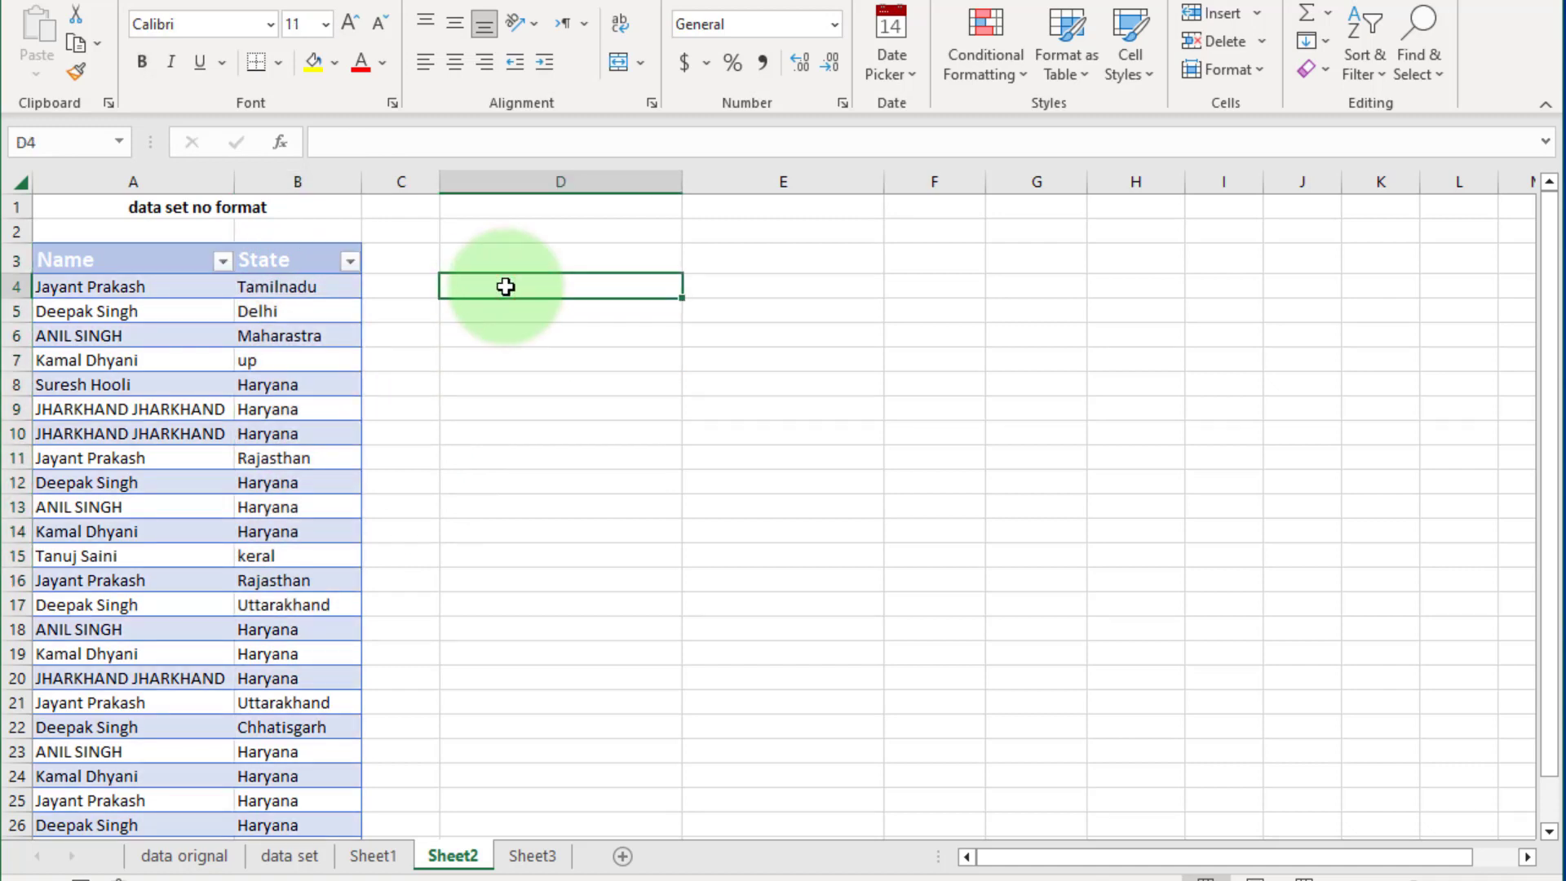
text(=)
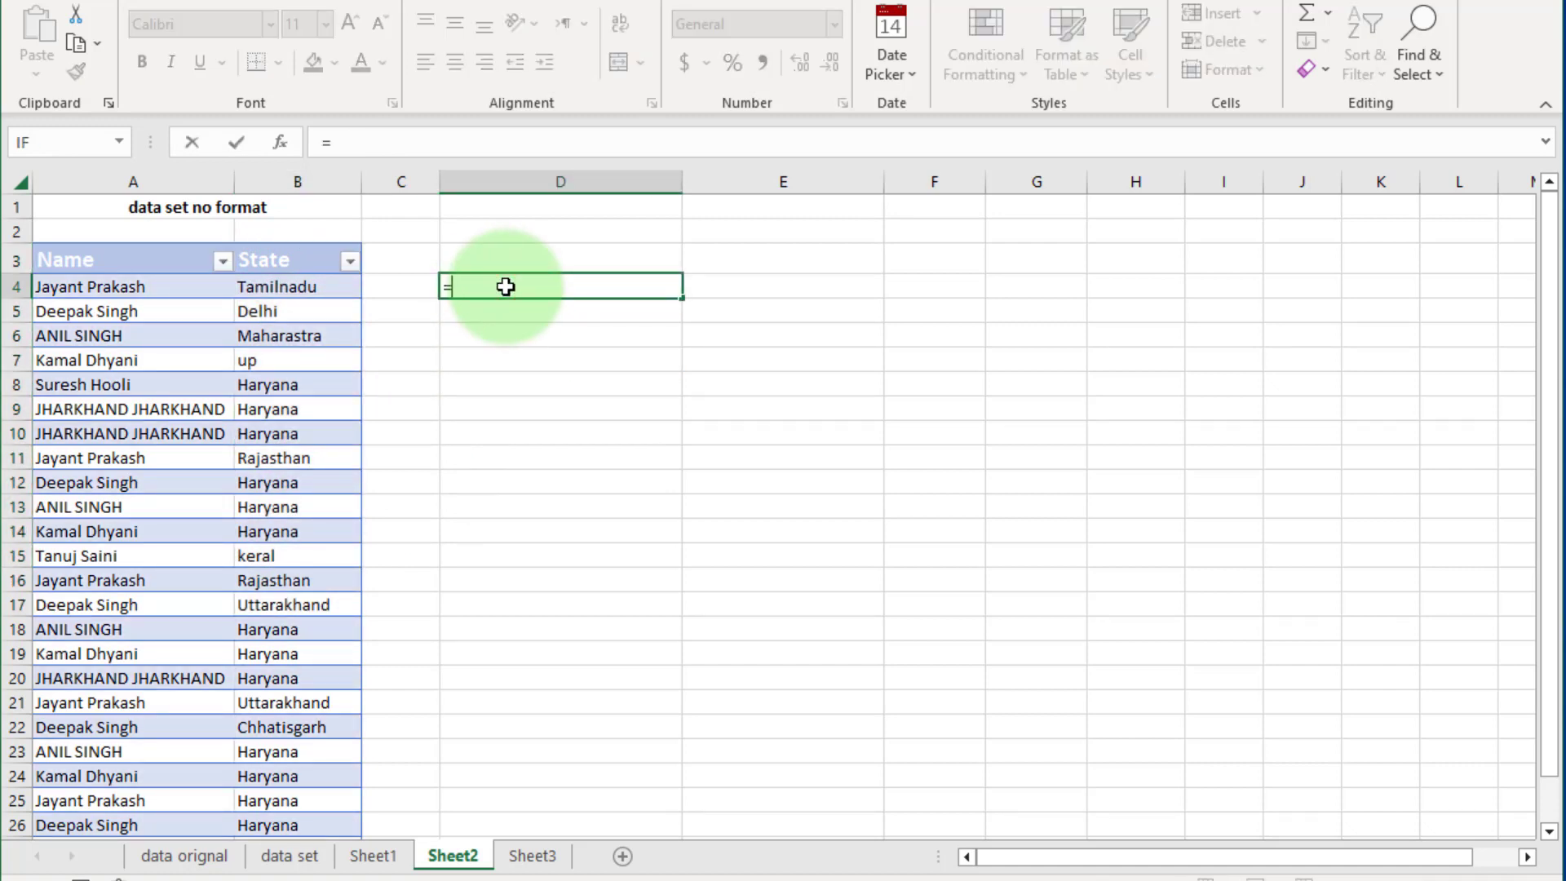
text(uni)
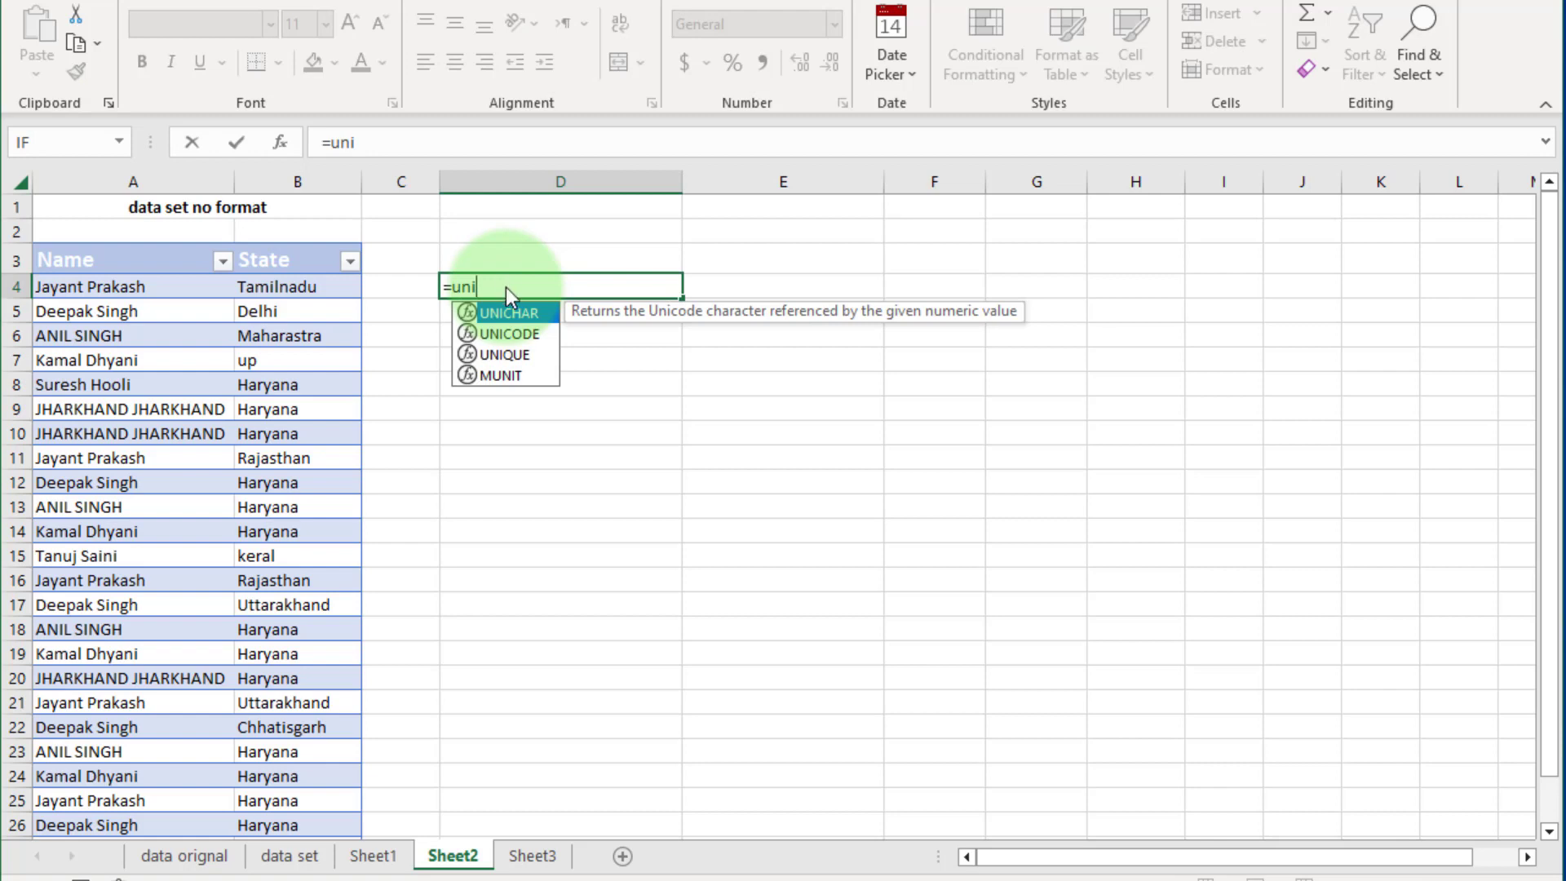
double_click(515, 353)
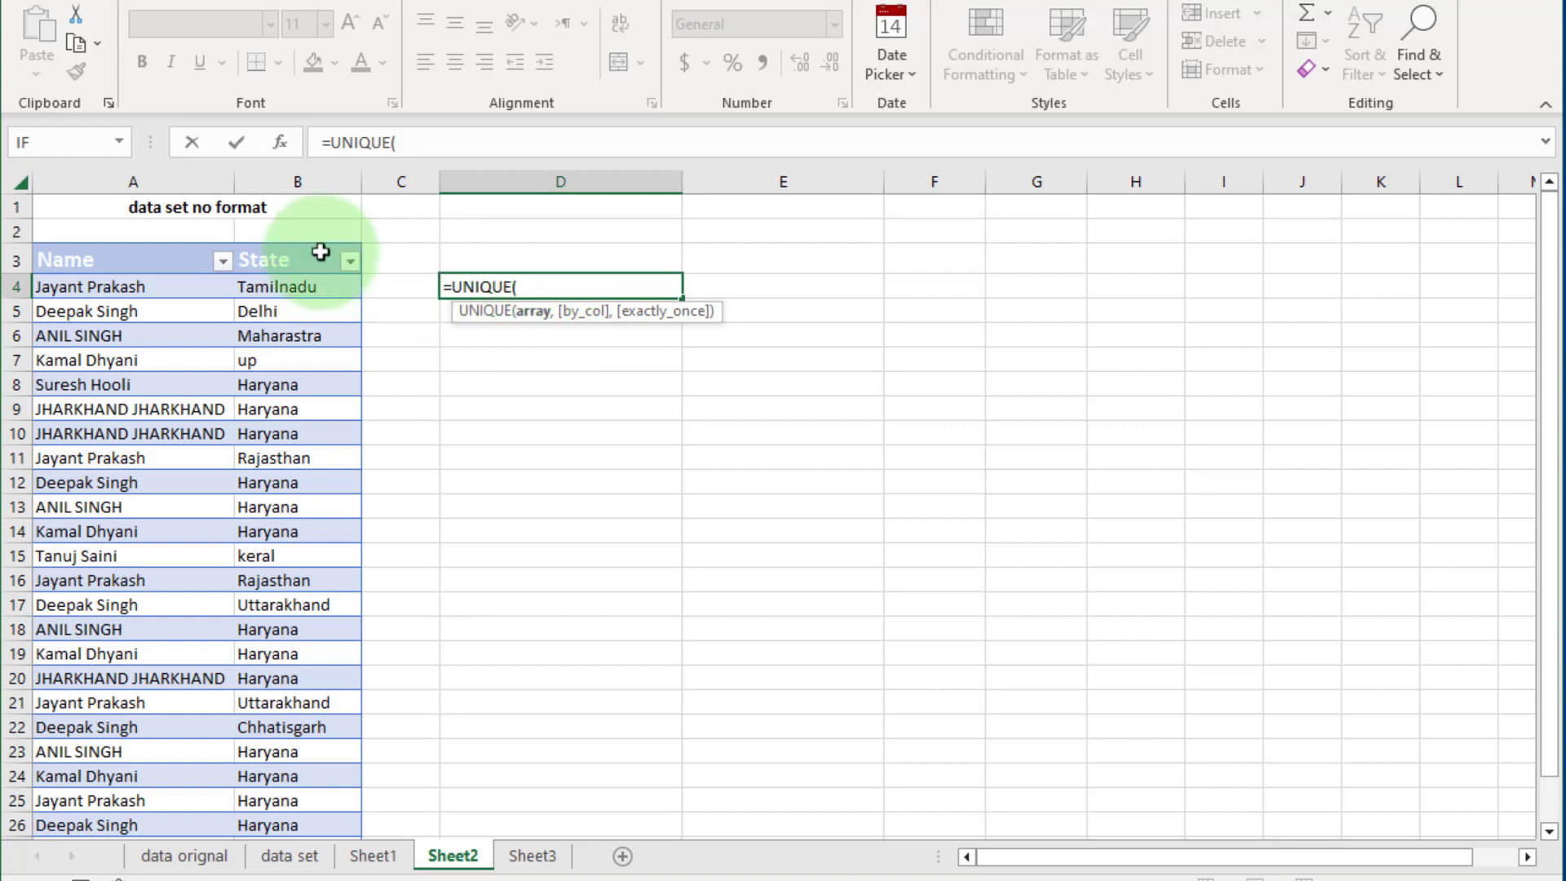
click(295, 238)
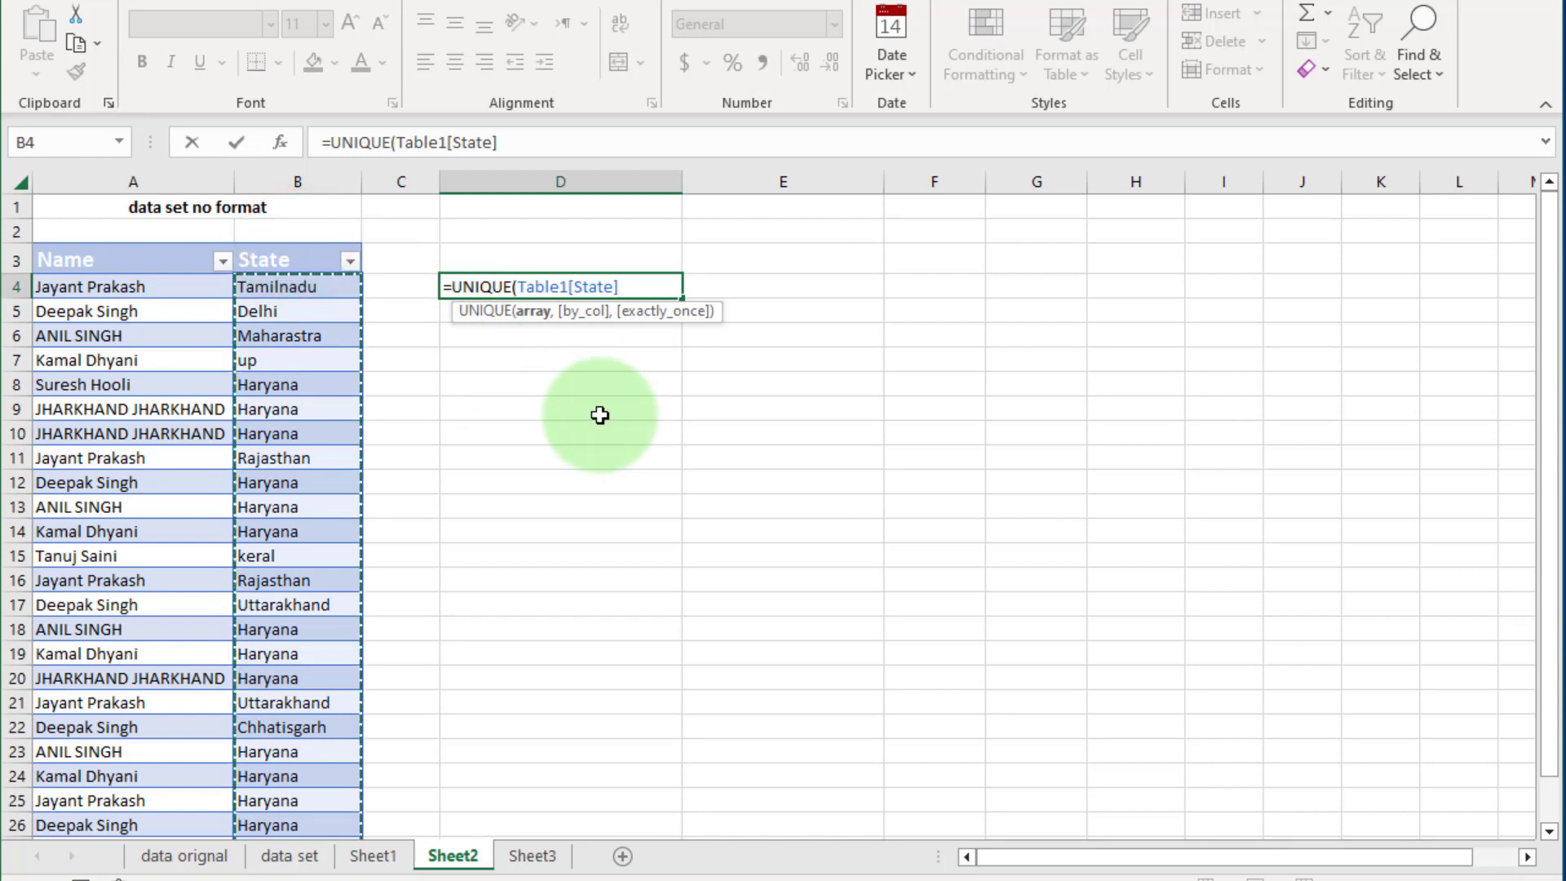
text())
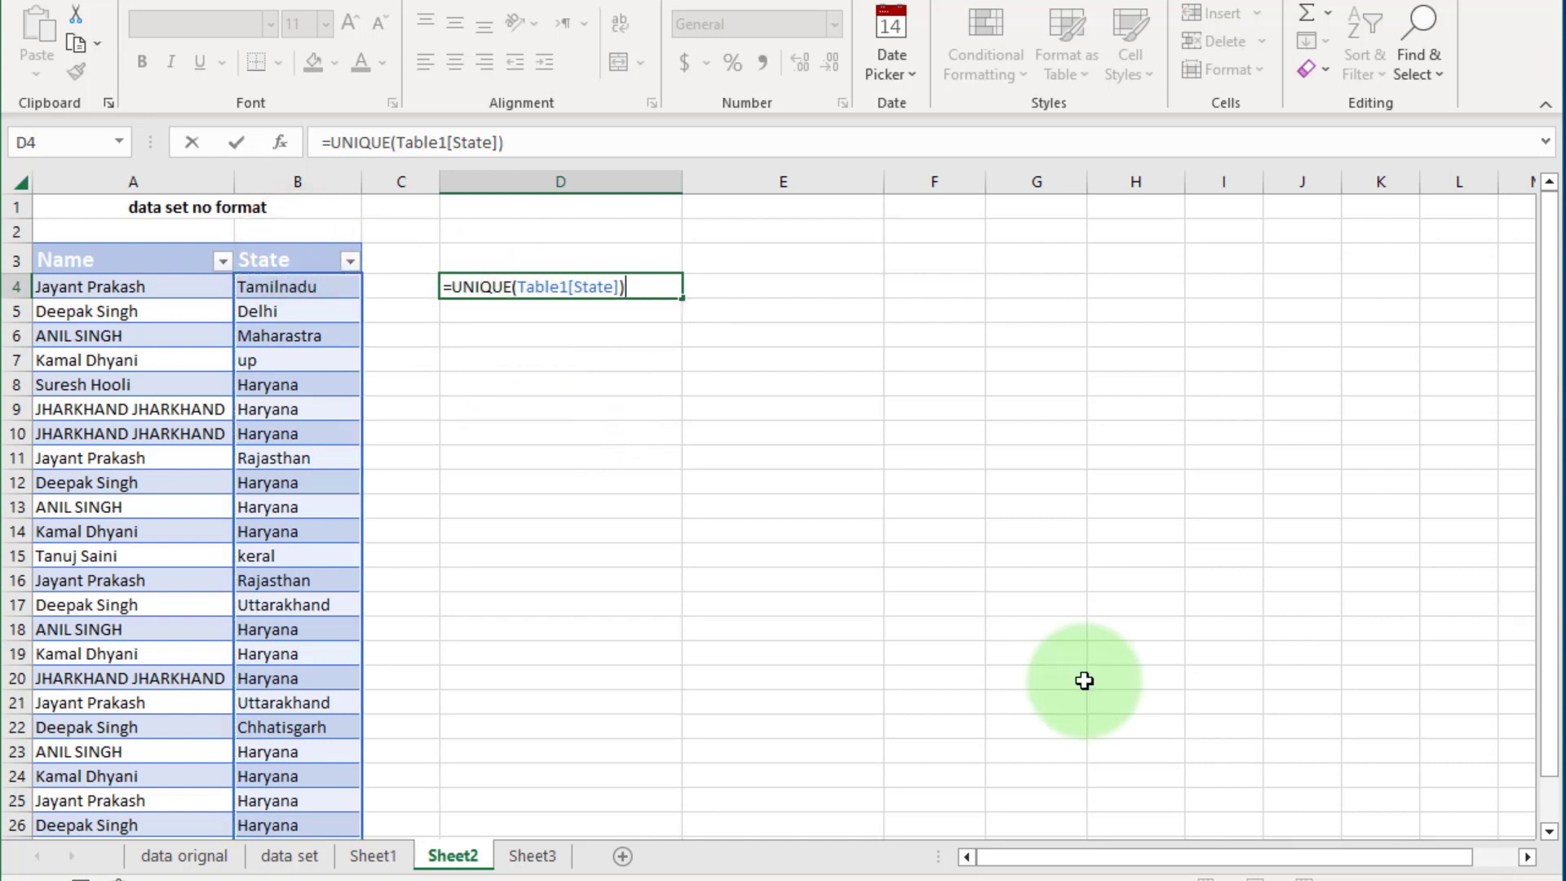
key(Return)
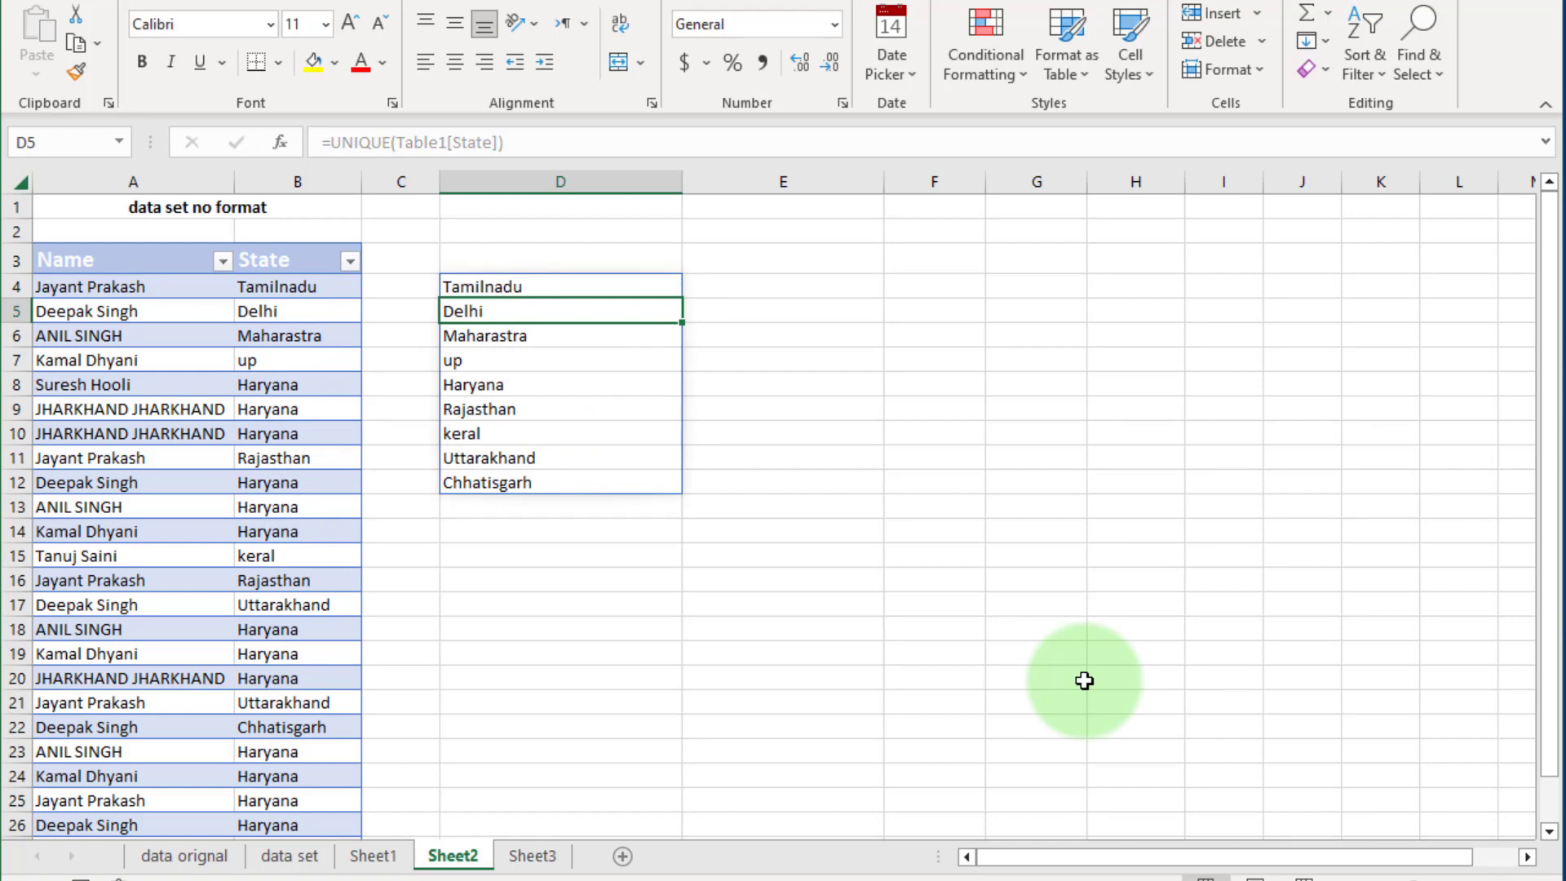
click(542, 604)
scroll(505, 440, down, 1)
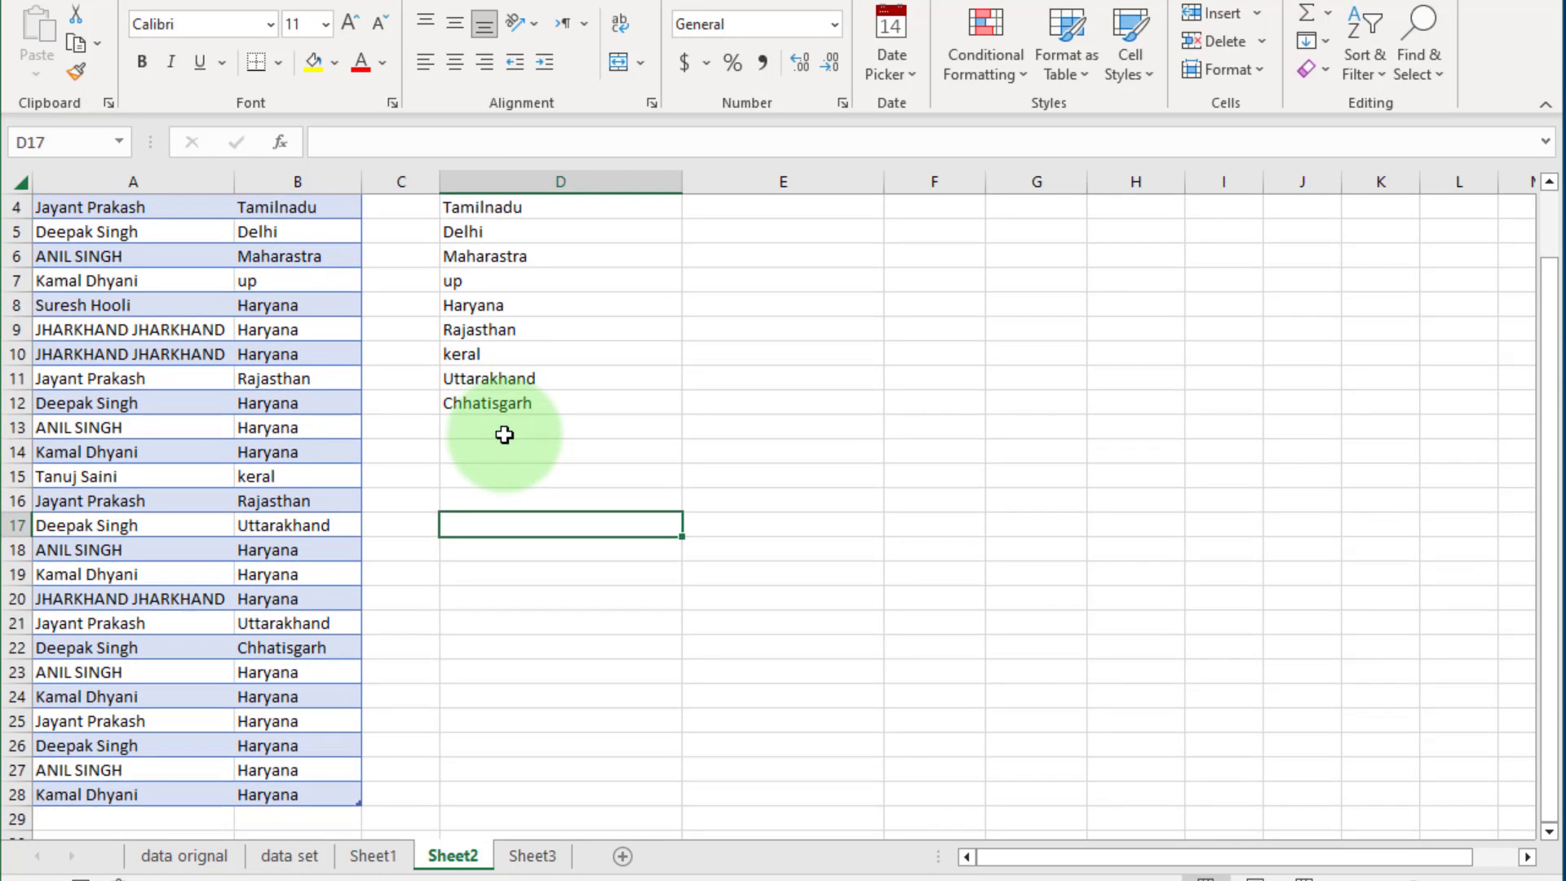
scroll(505, 437, up, 1)
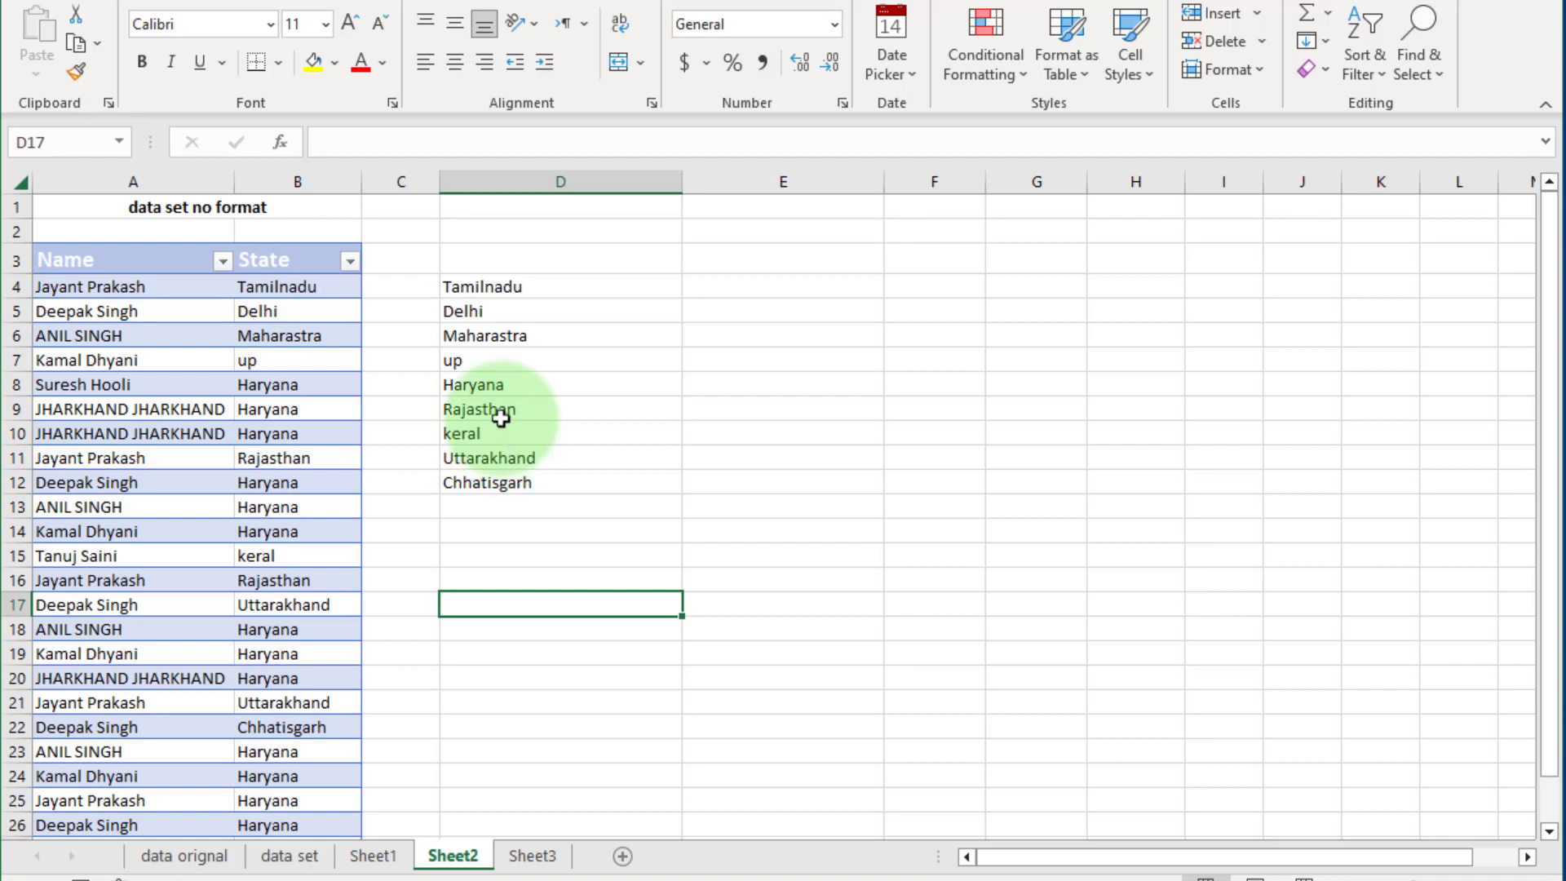
Clear all contents and formatting from cells C3:E15, removing the unique states list.
drag(473, 284, 535, 457)
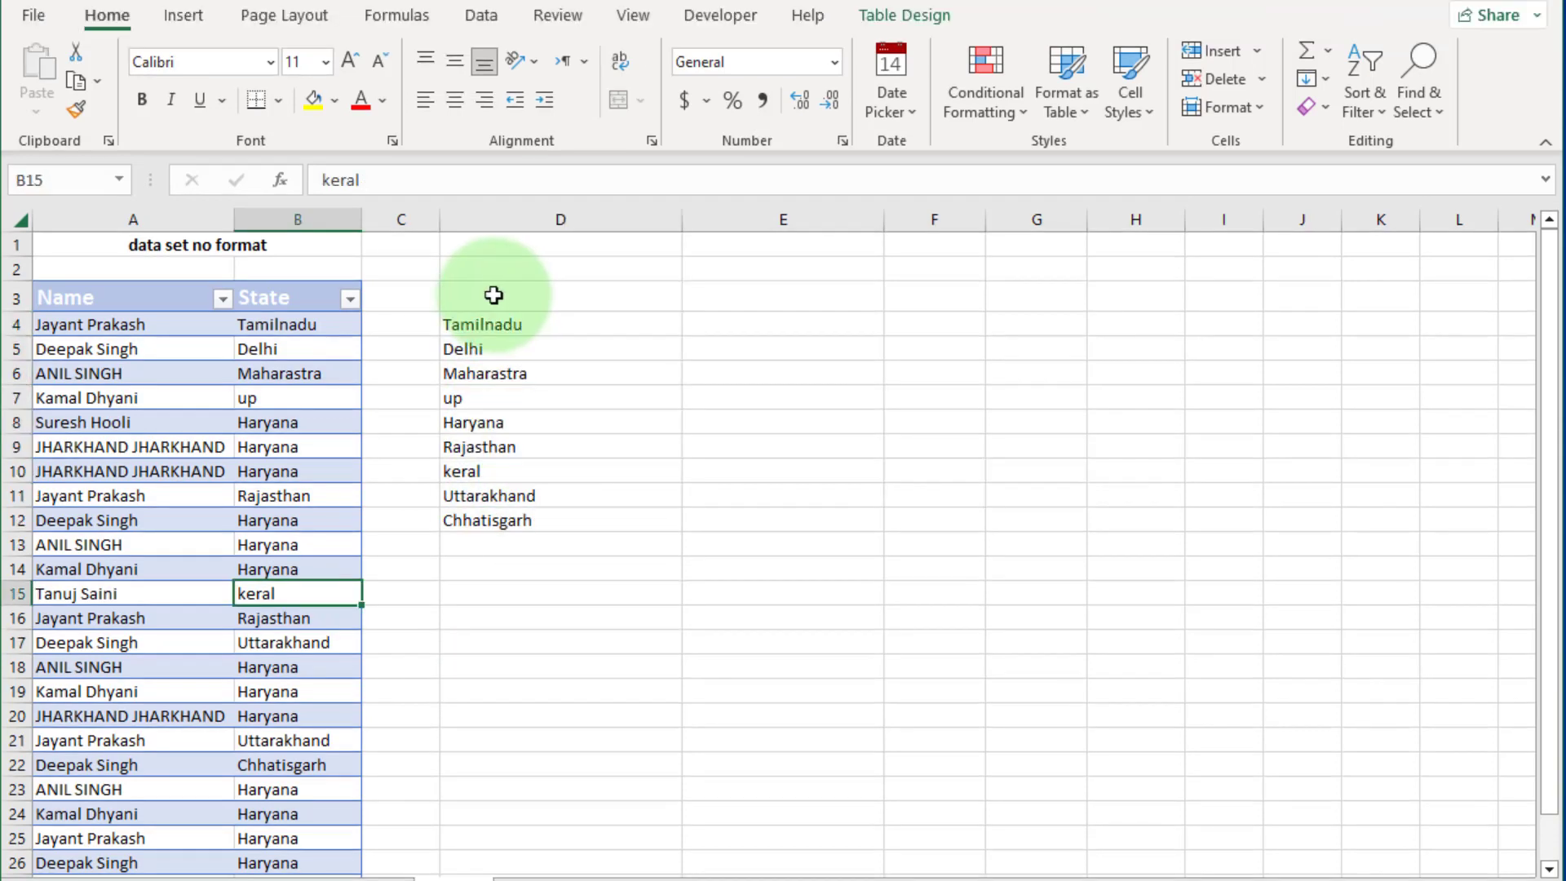
drag(416, 256, 738, 587)
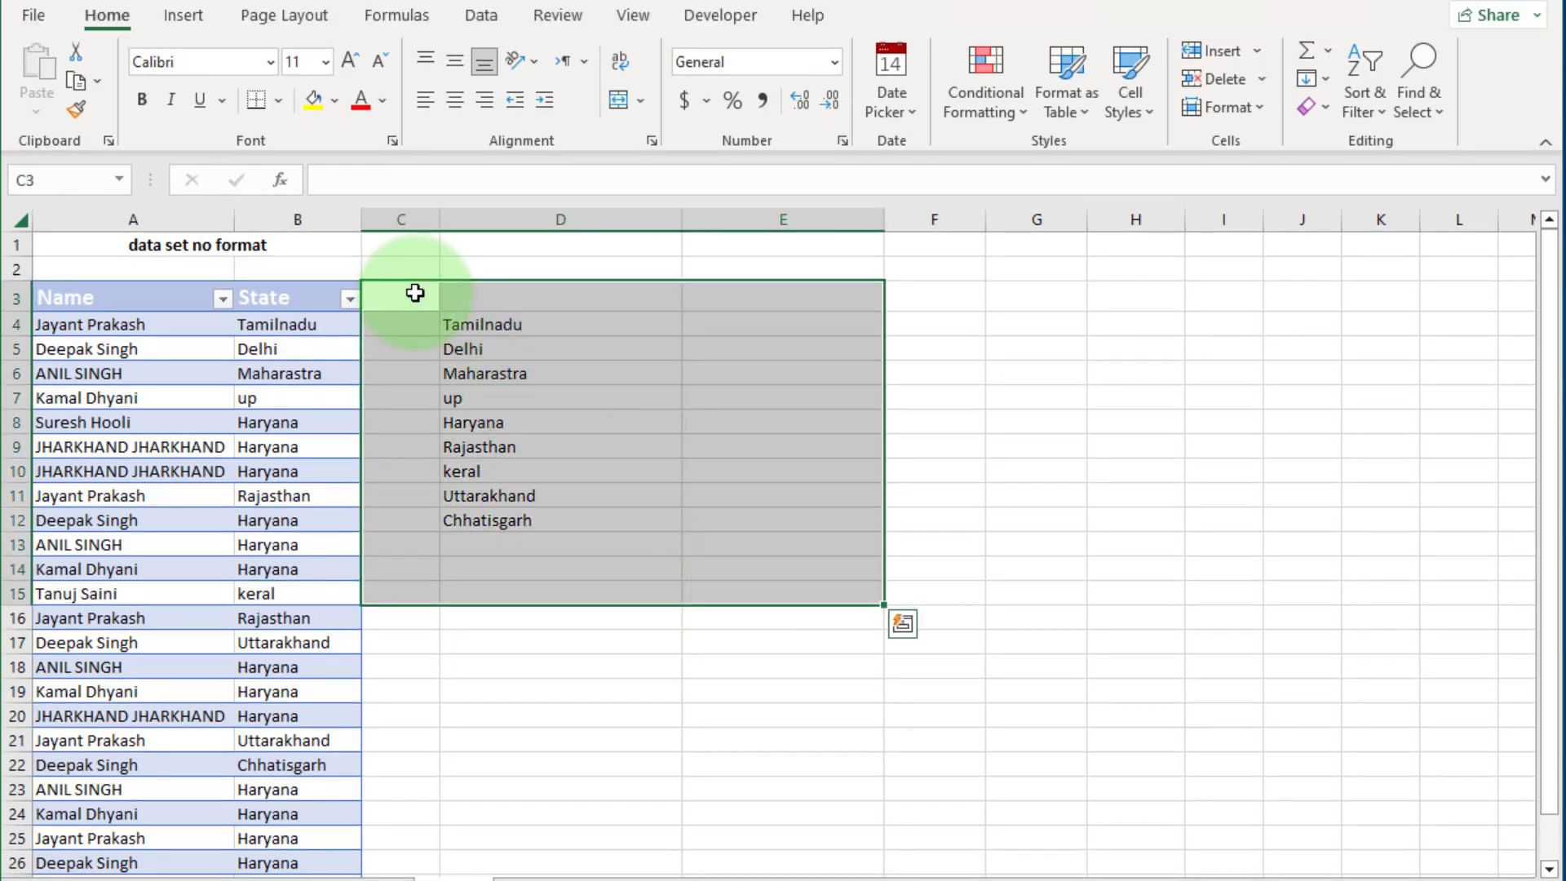
key(alt+h)
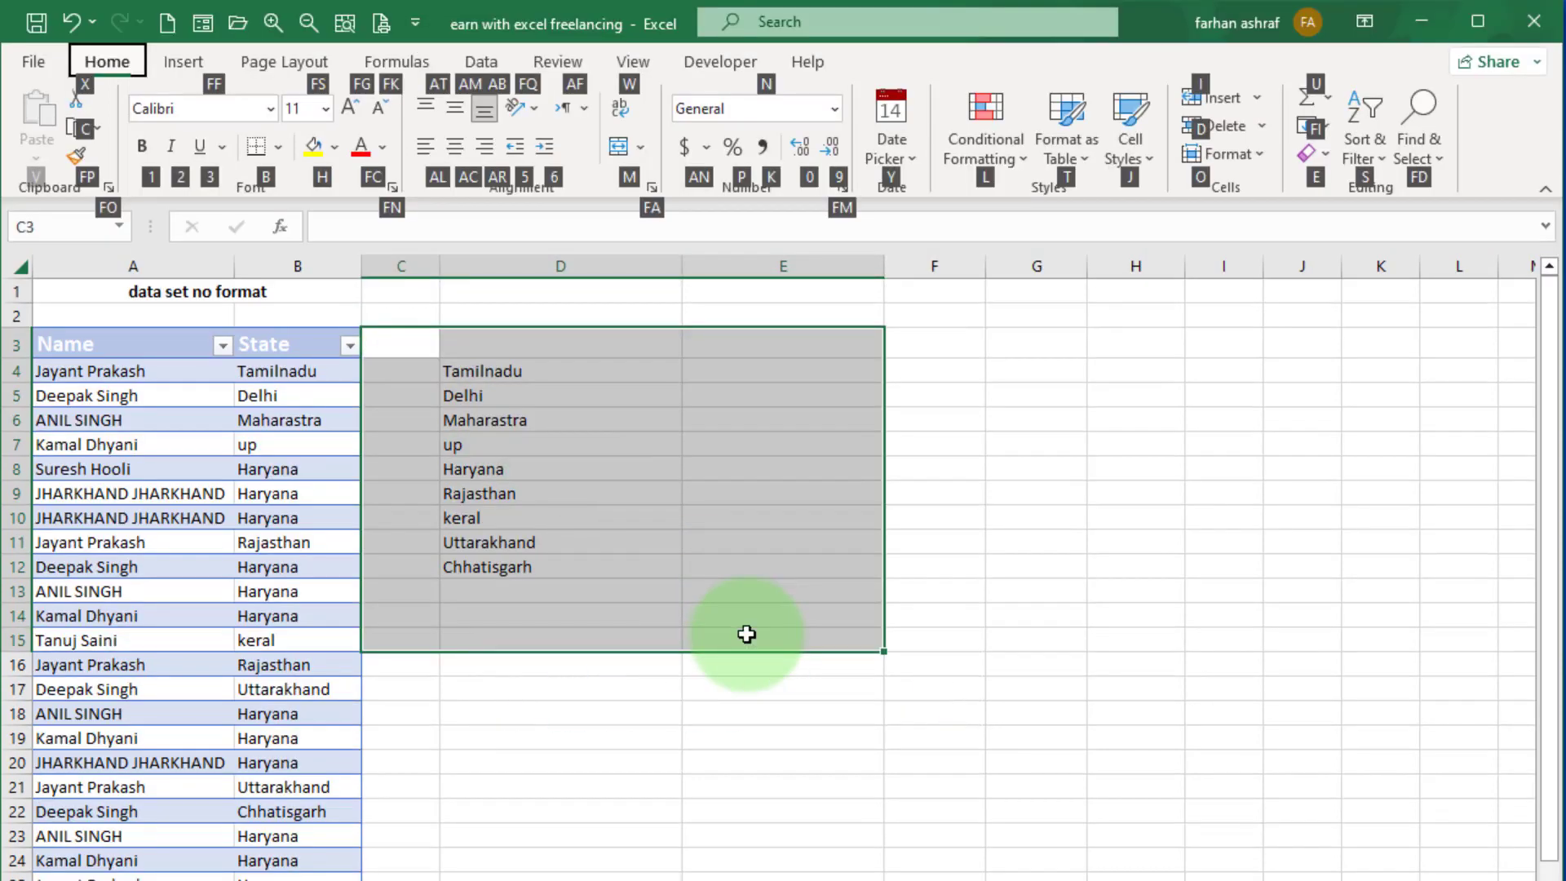
key(e)
key(a)
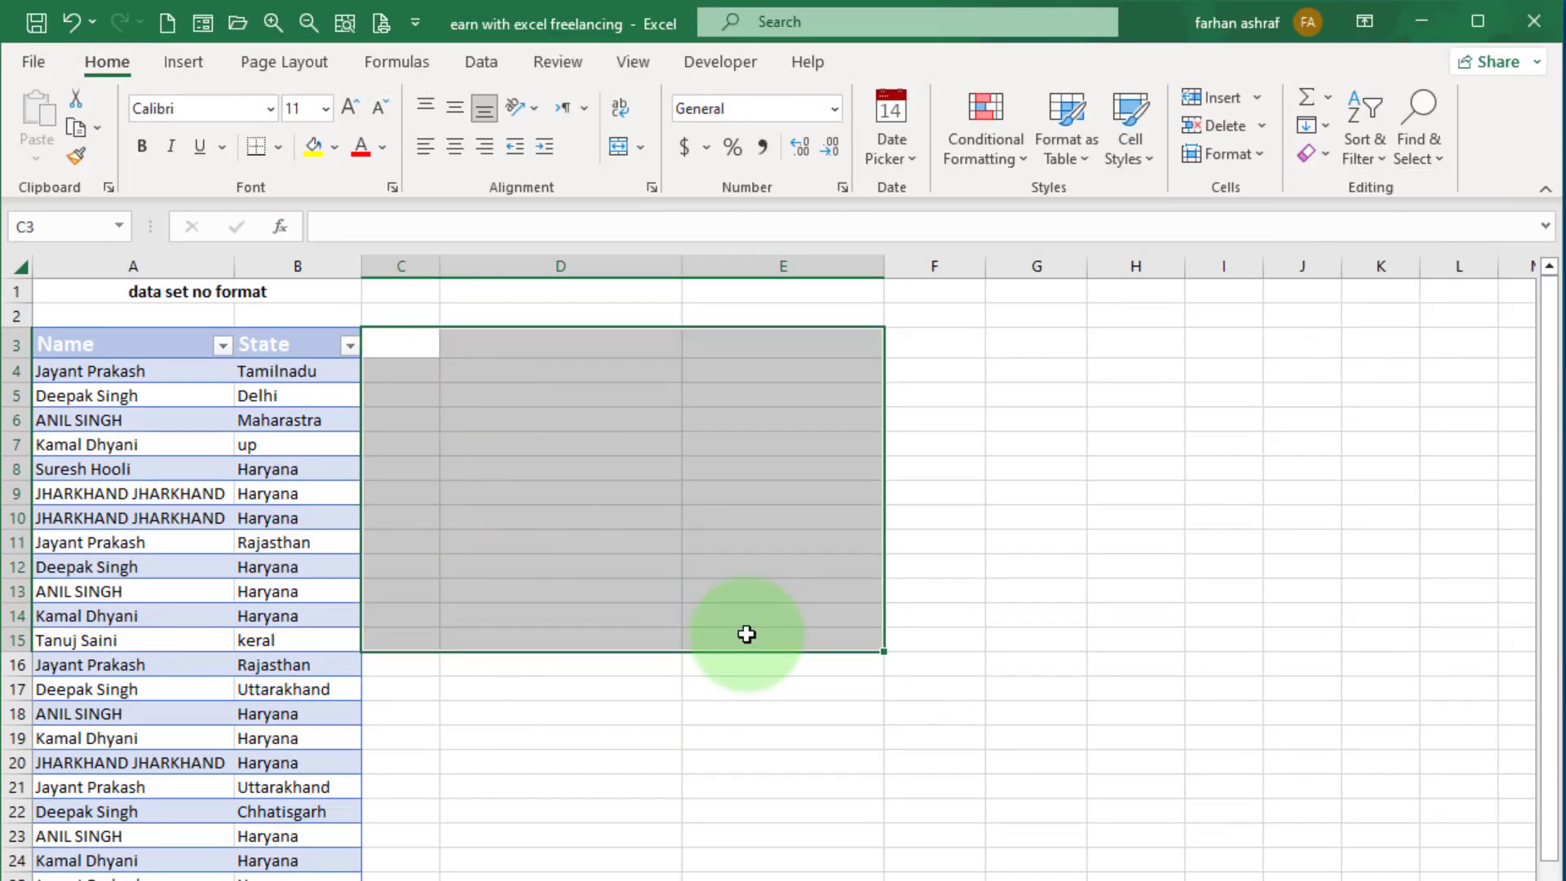
click(717, 688)
Convert the Name and State table back to a normal range.
click(282, 553)
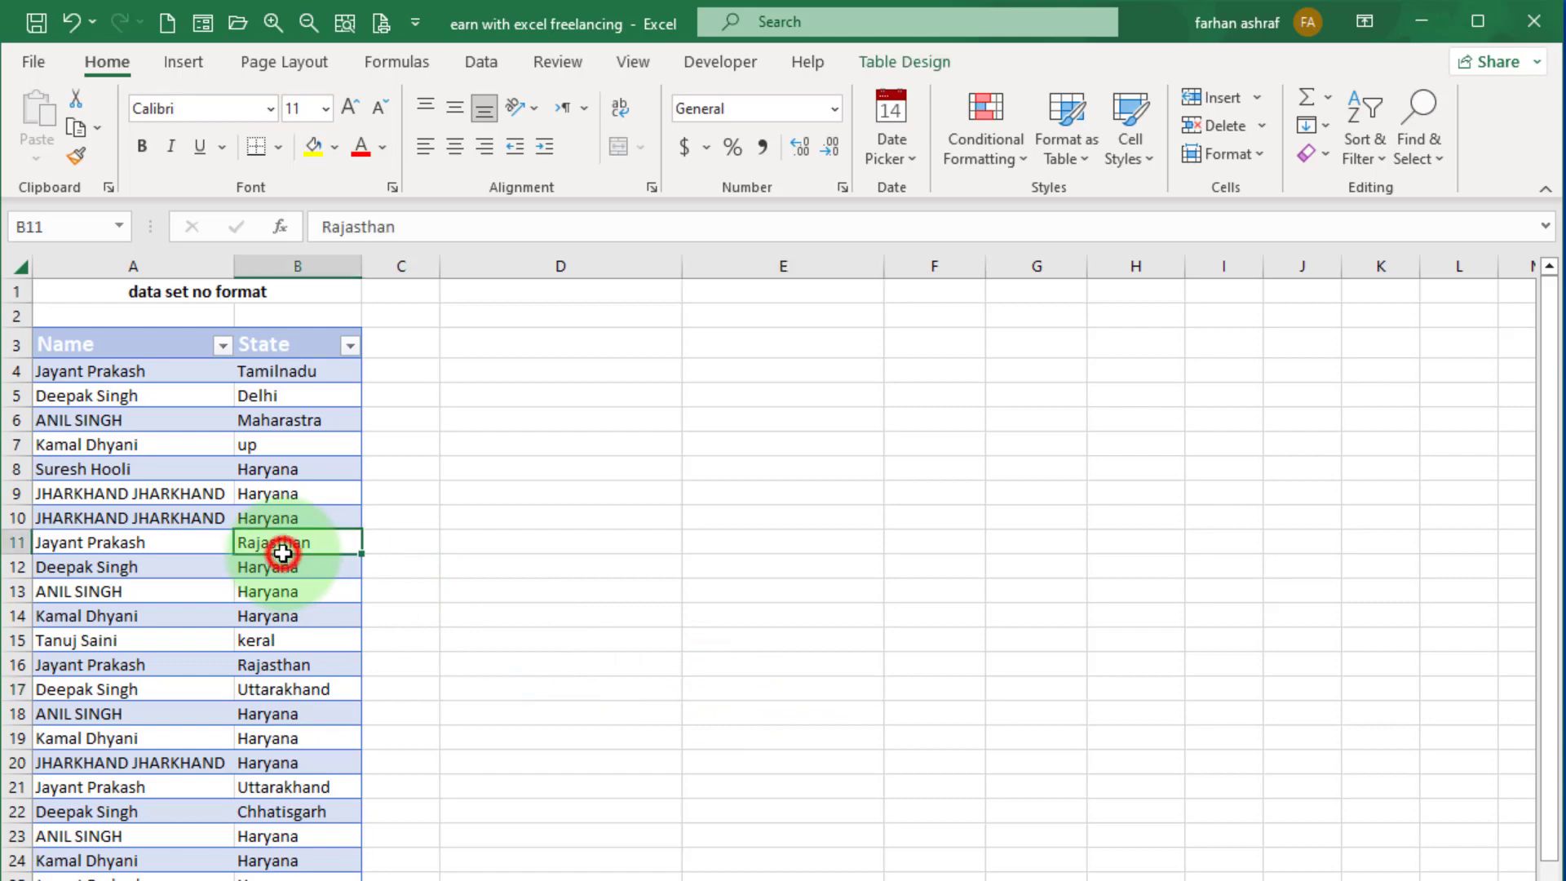
click(922, 63)
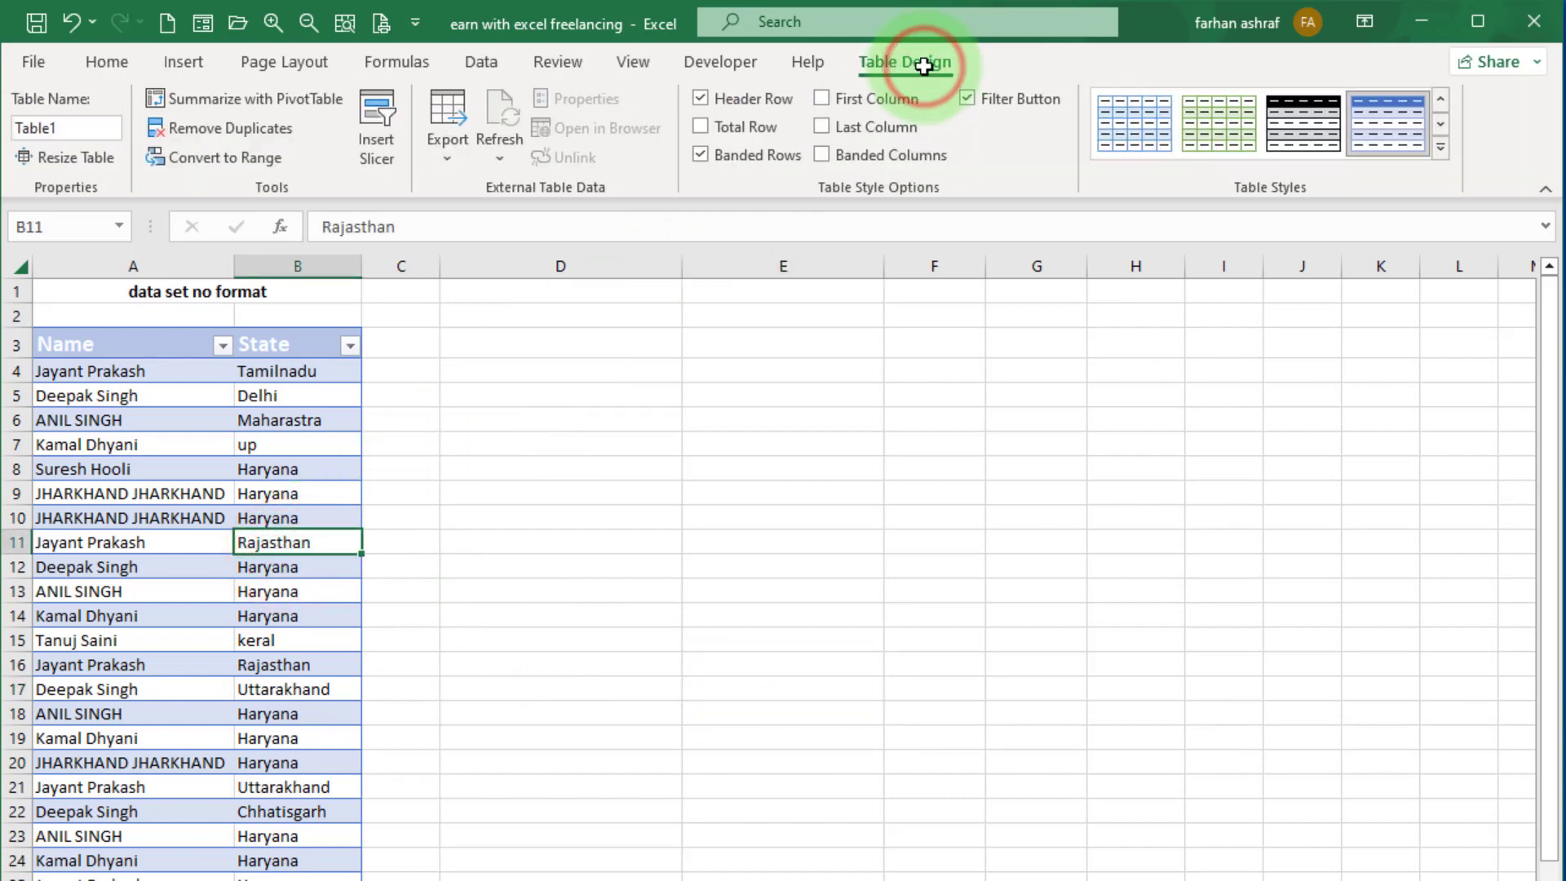
click(225, 158)
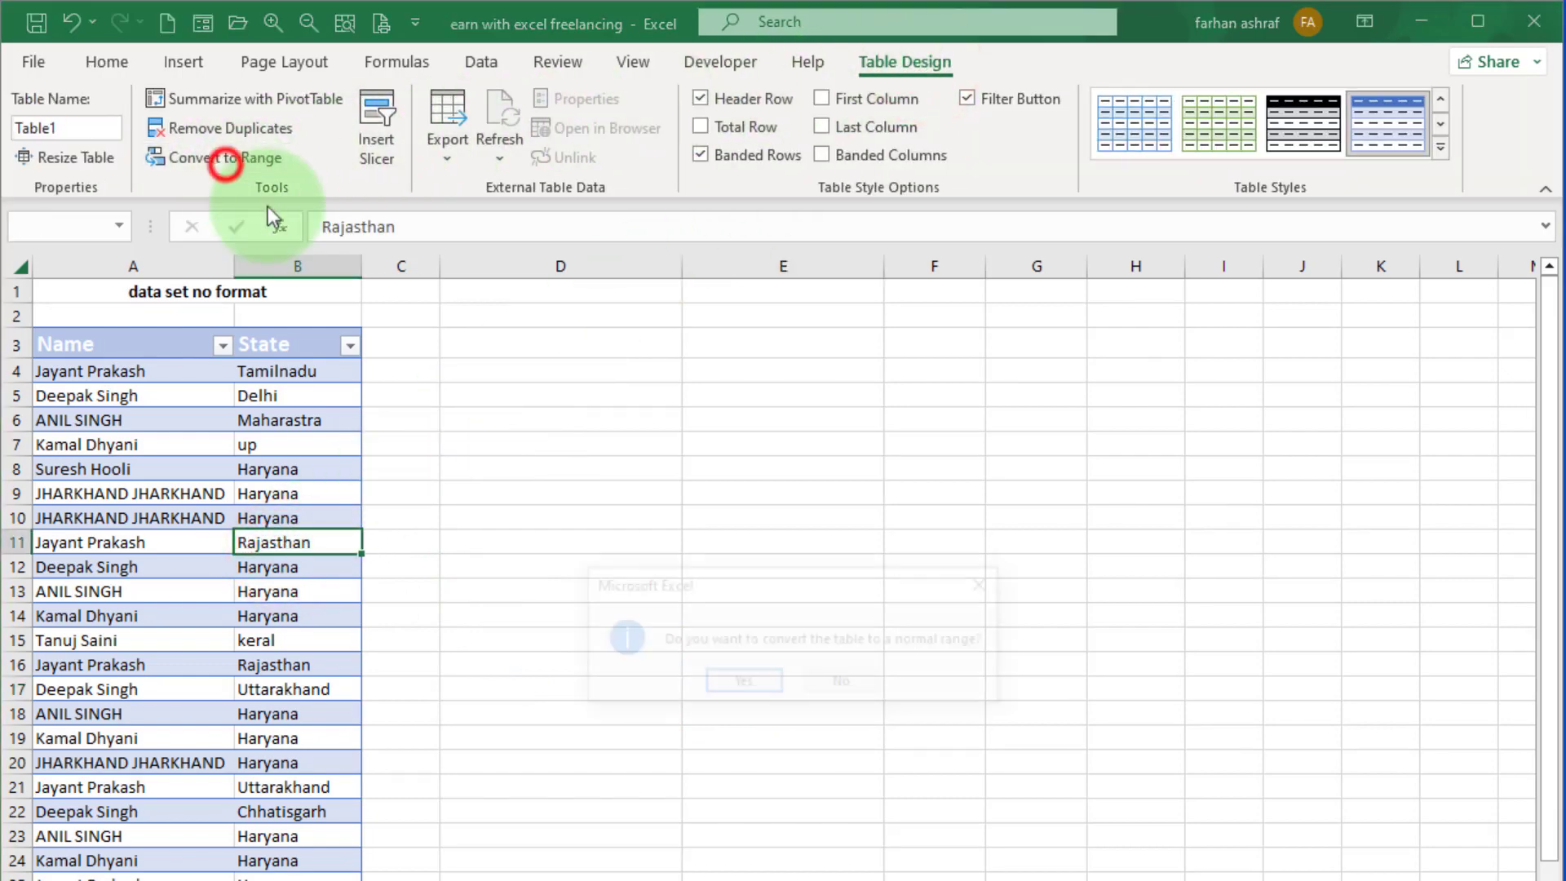
click(745, 683)
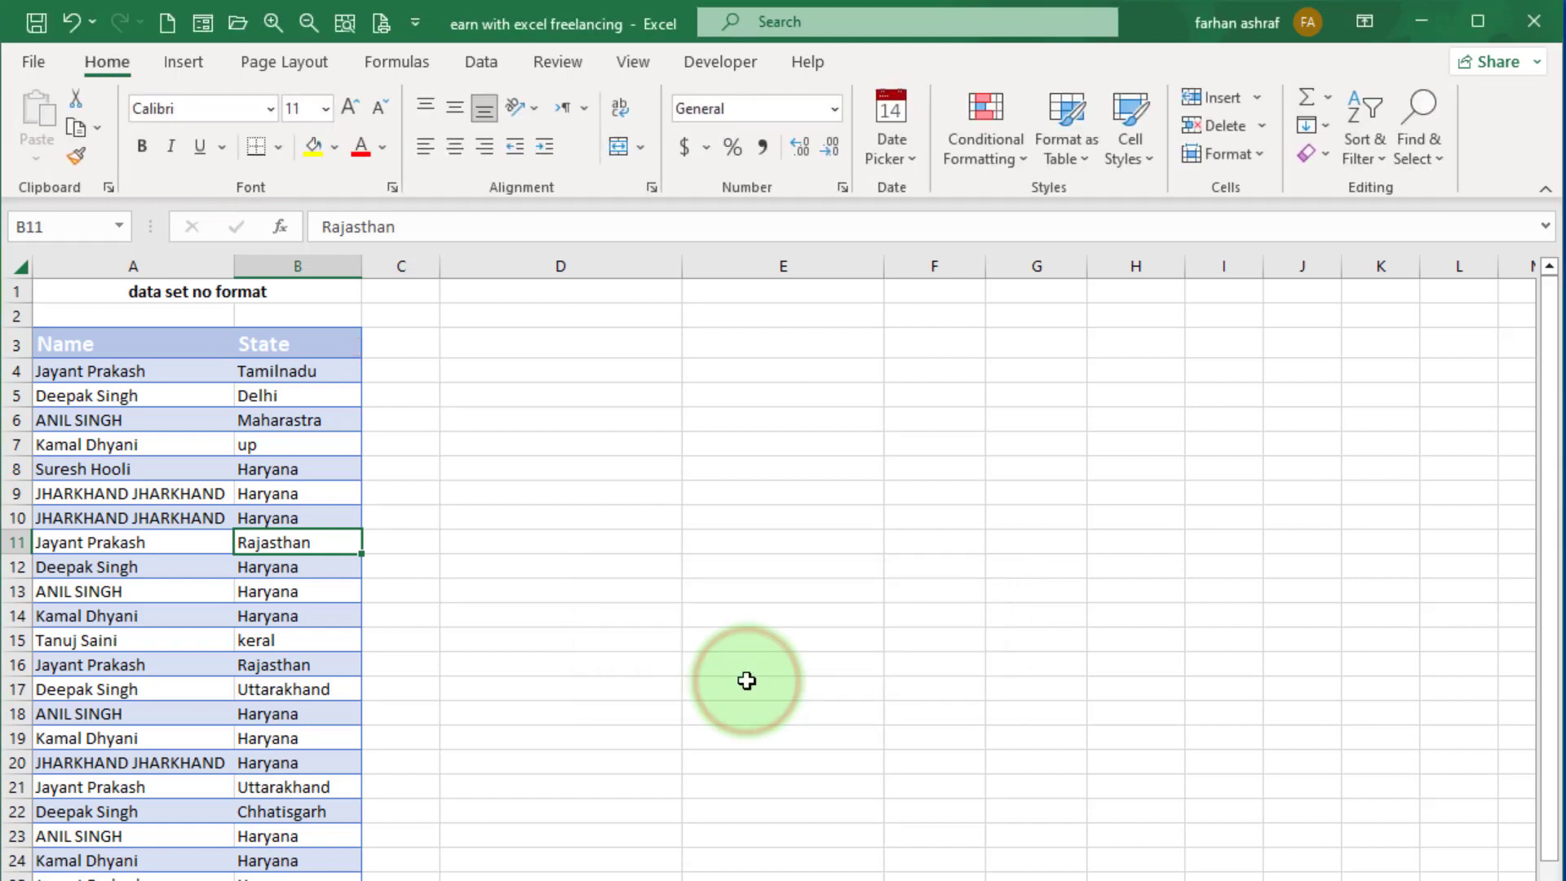
Enter the formula =UNIQUE(B4:B28) in cell D4 to list the distinct states from the plain range.
click(454, 518)
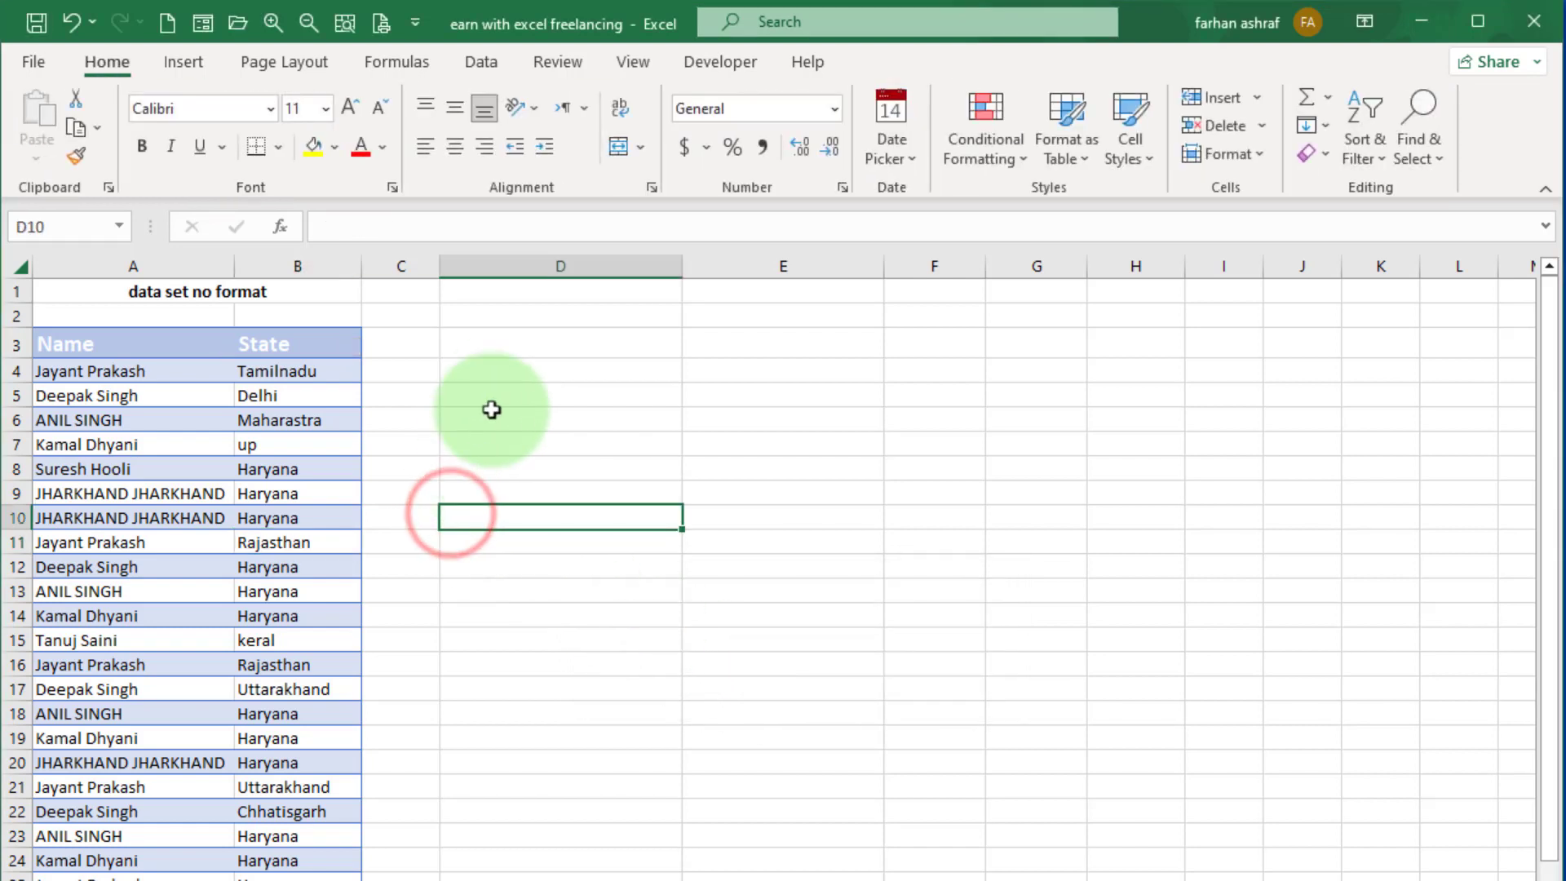
click(507, 371)
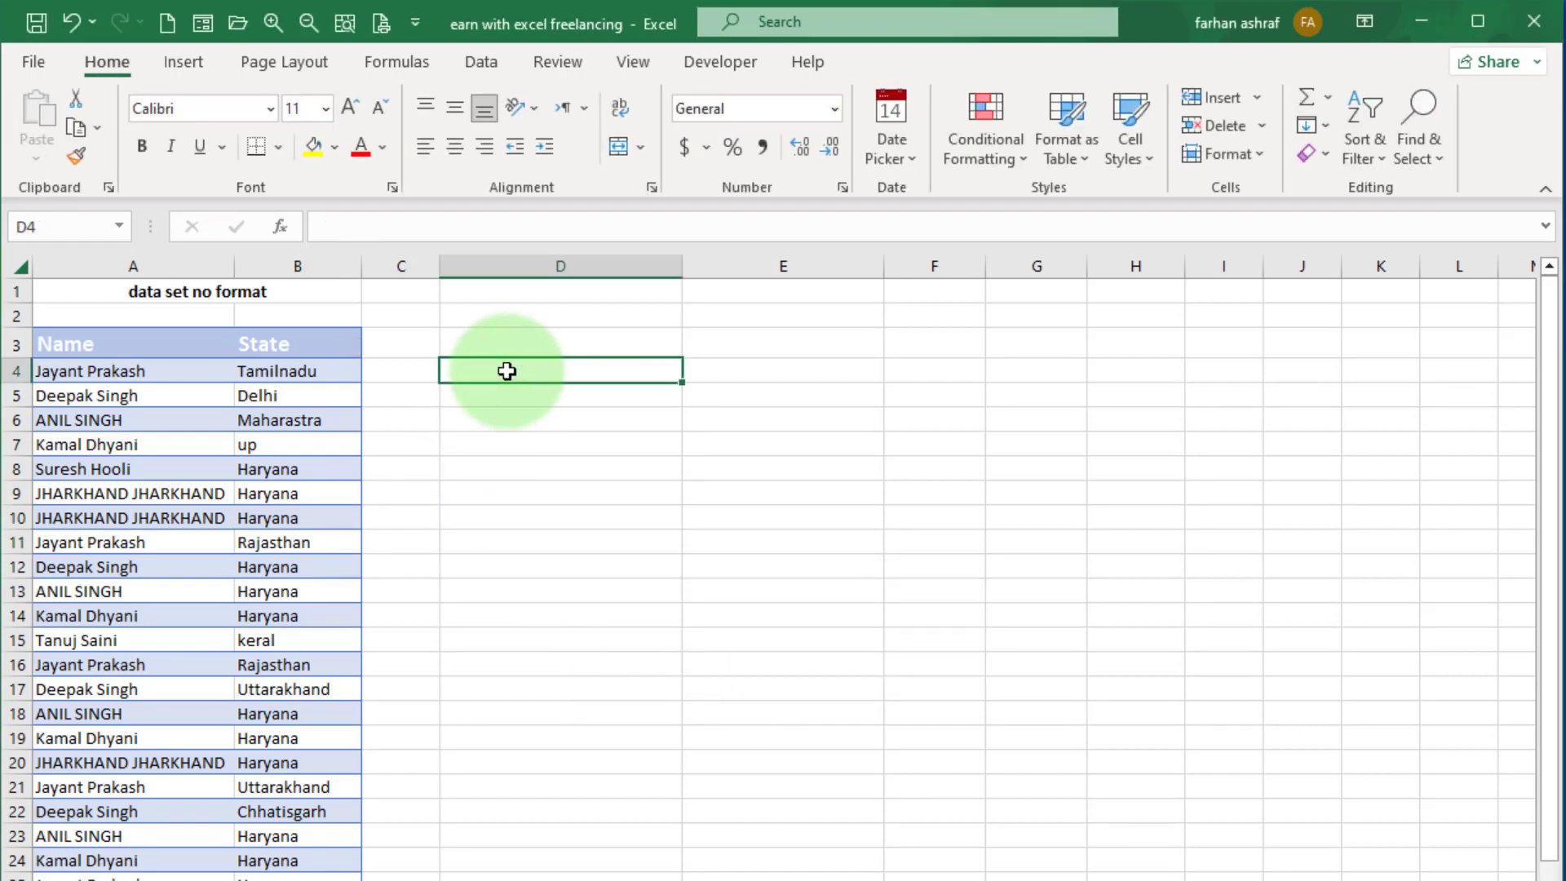
text(=)
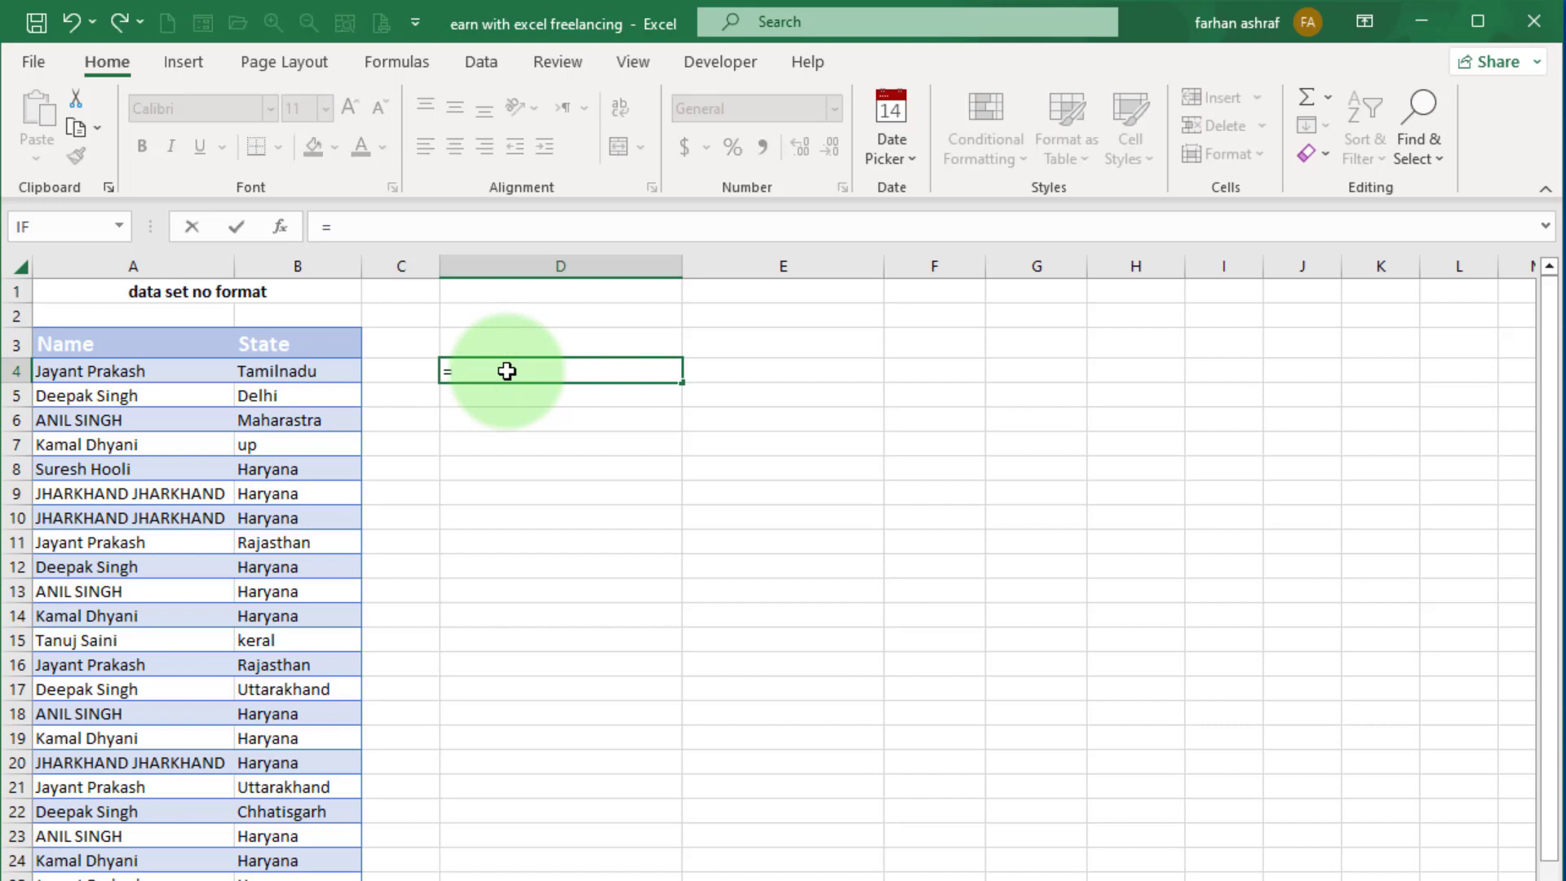
text(uni)
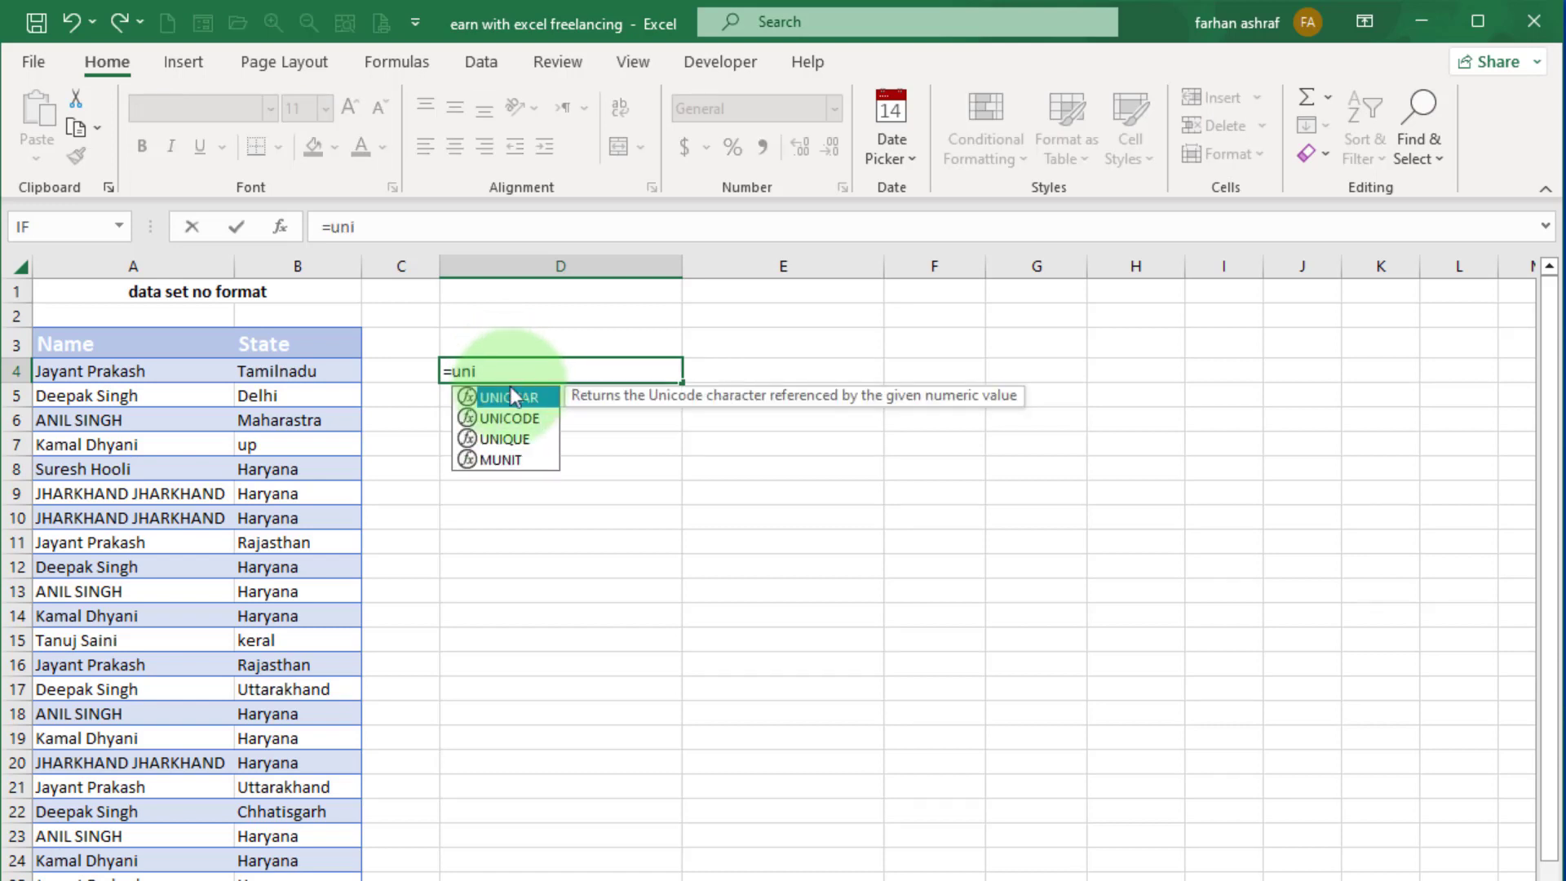
double_click(514, 439)
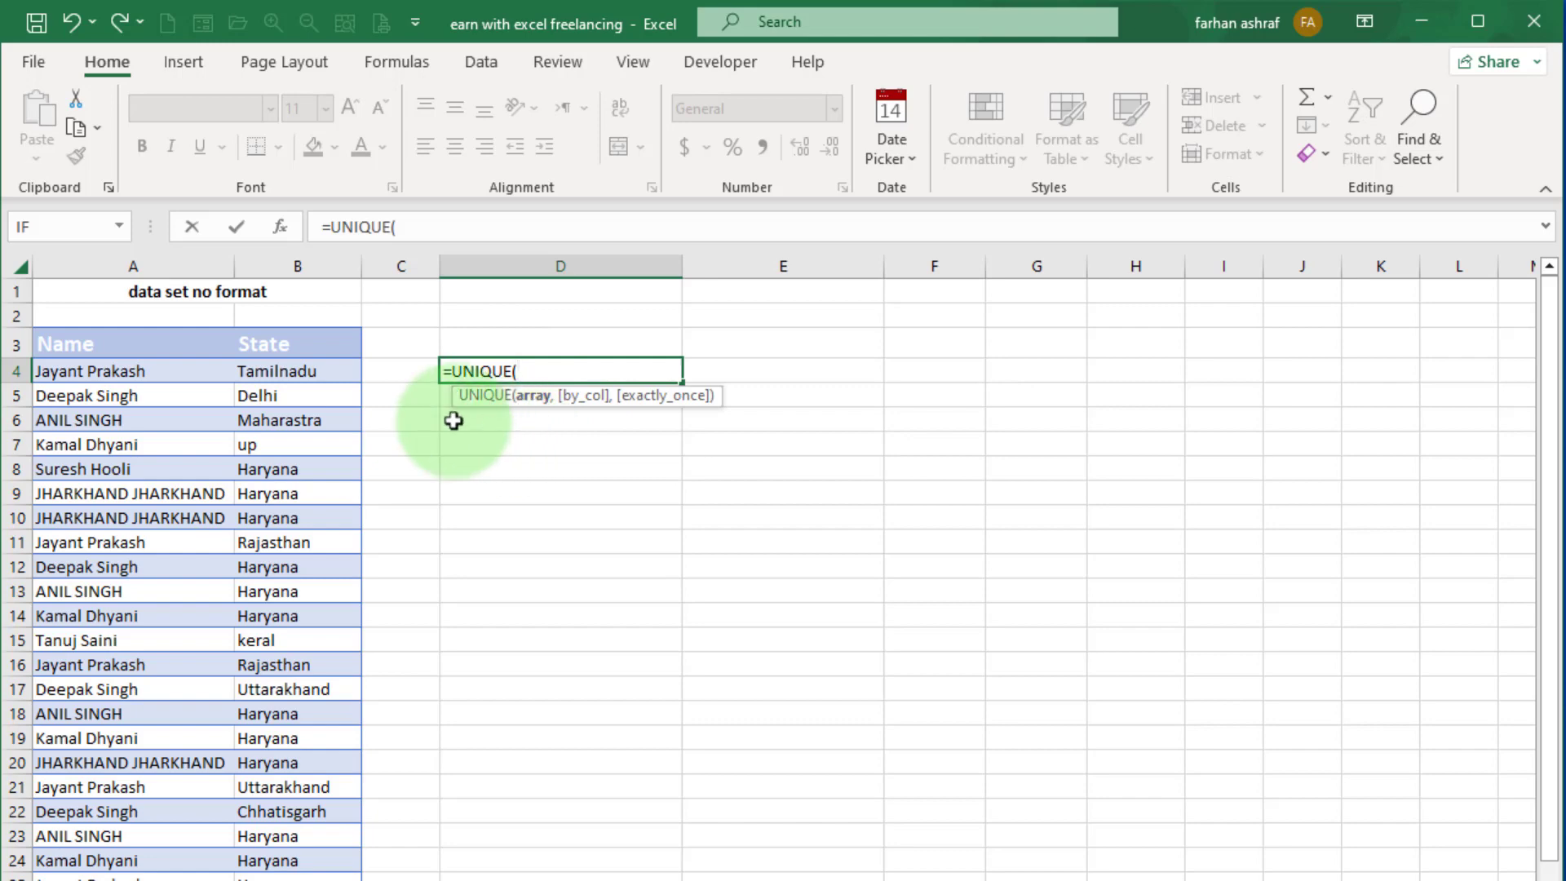
drag(254, 370, 281, 880)
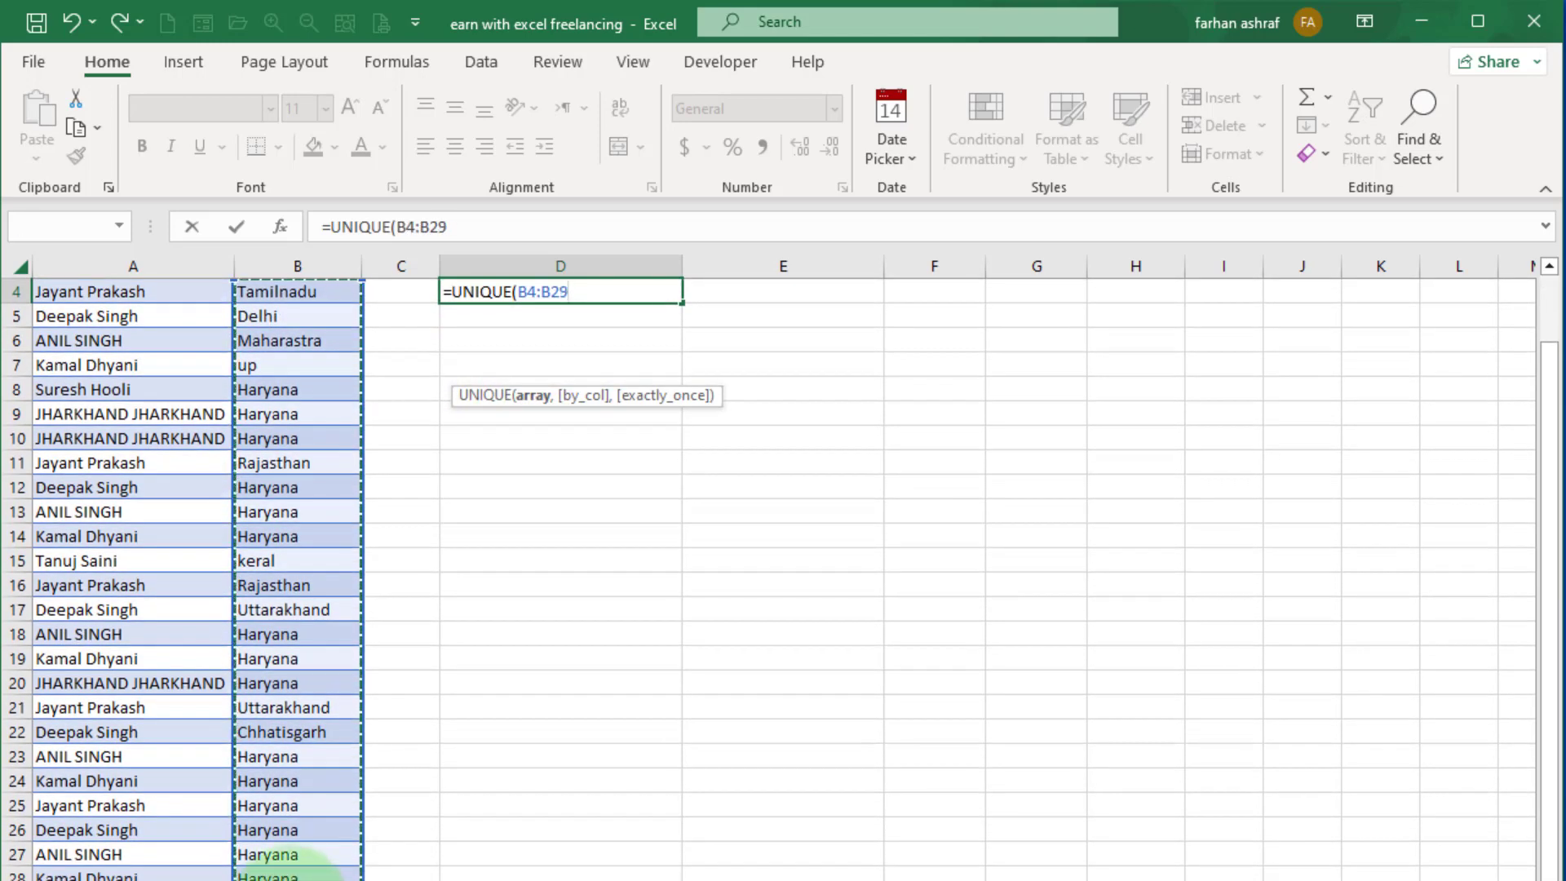
scroll(560, 819, up, 1)
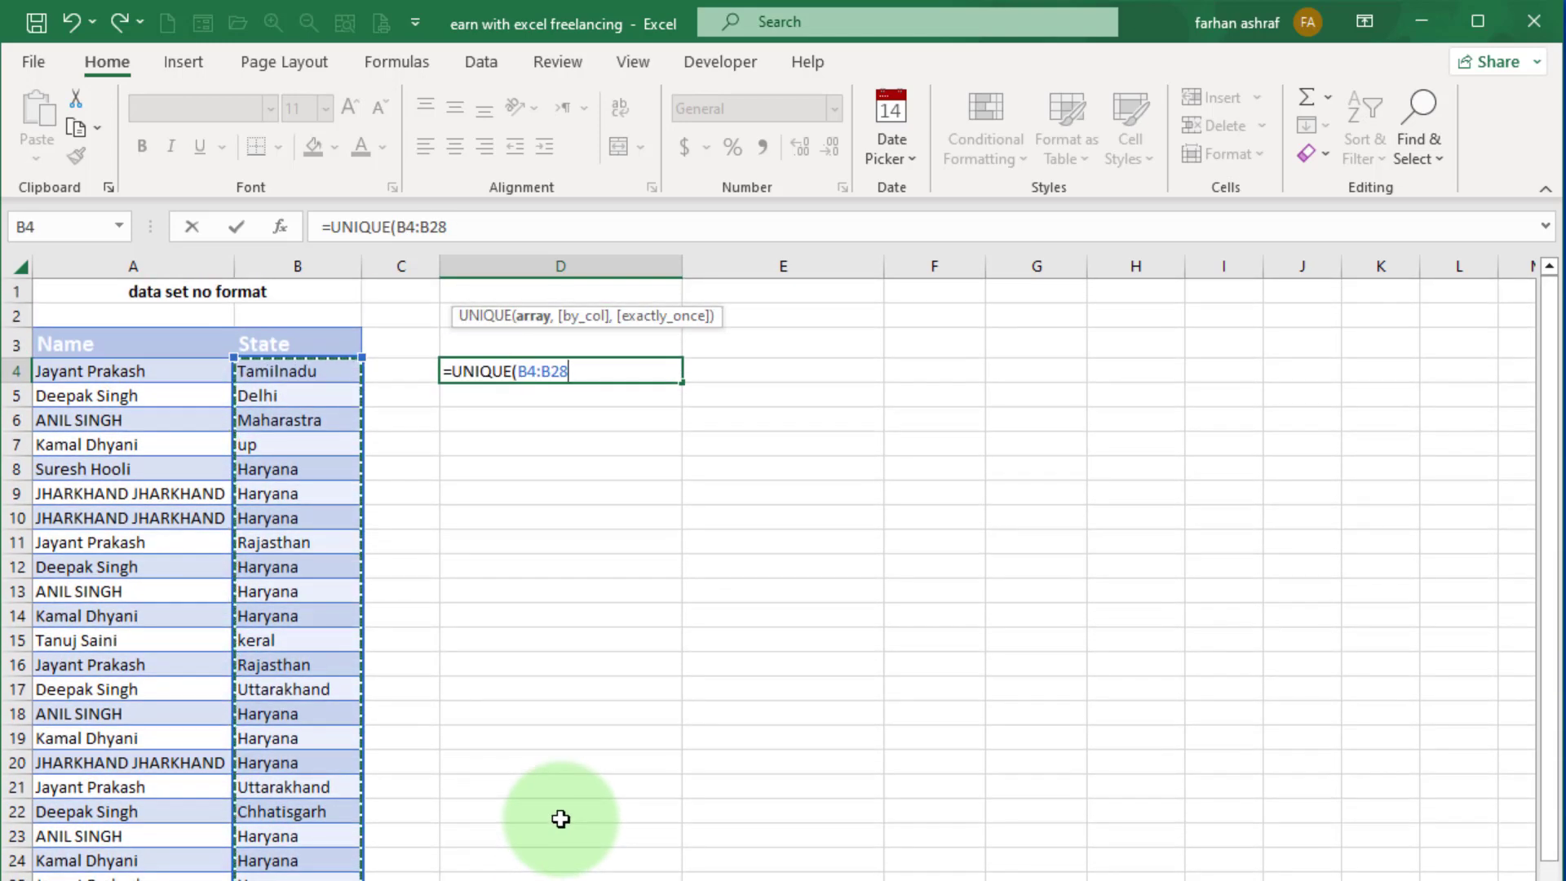
text())
key(Return)
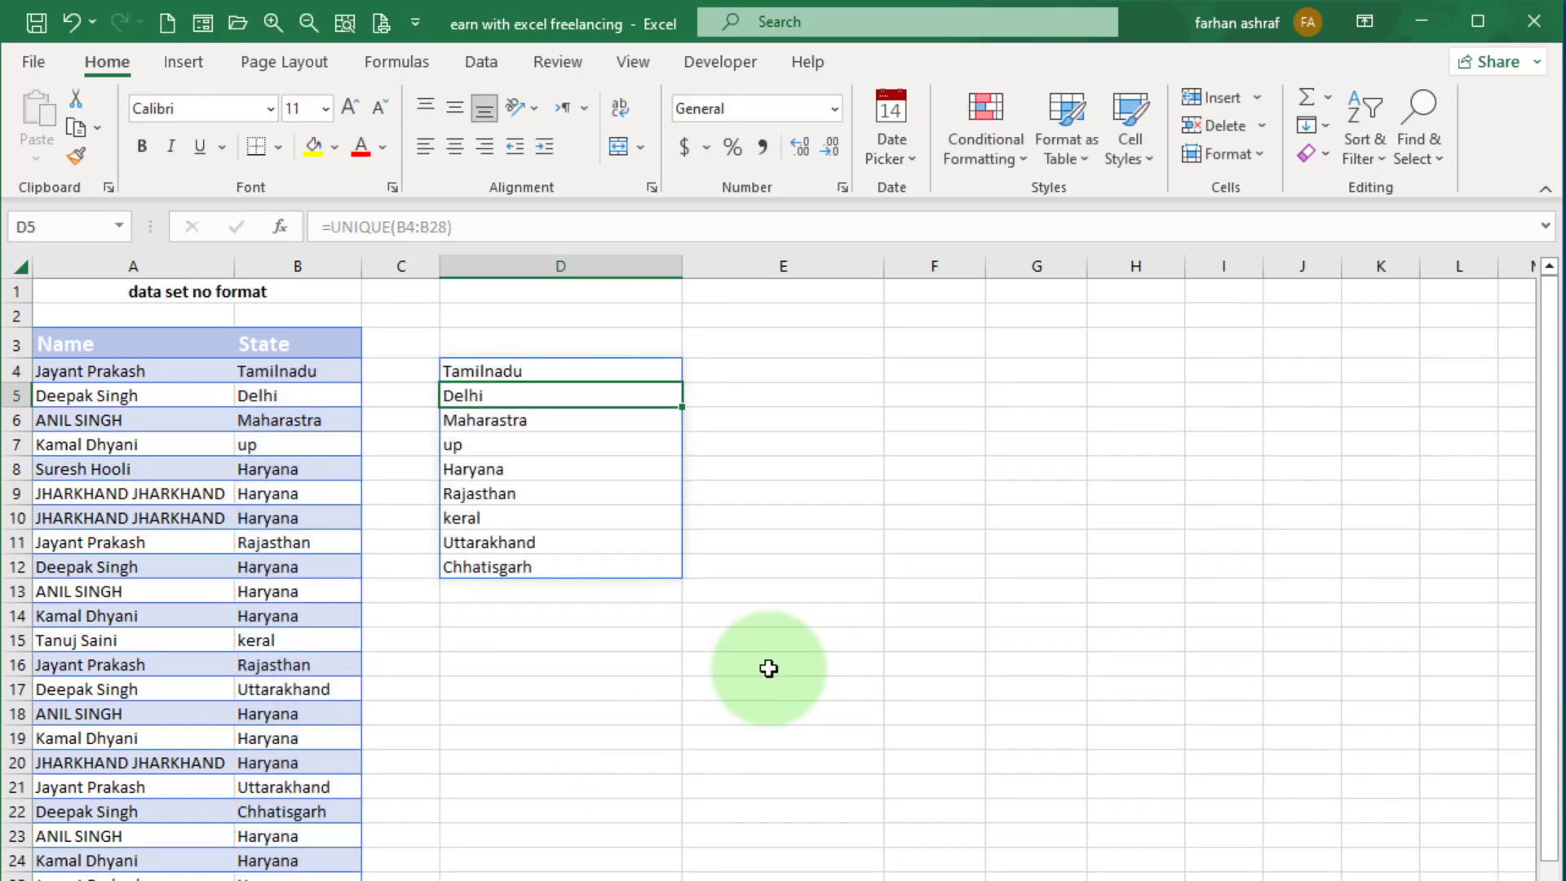
click(619, 684)
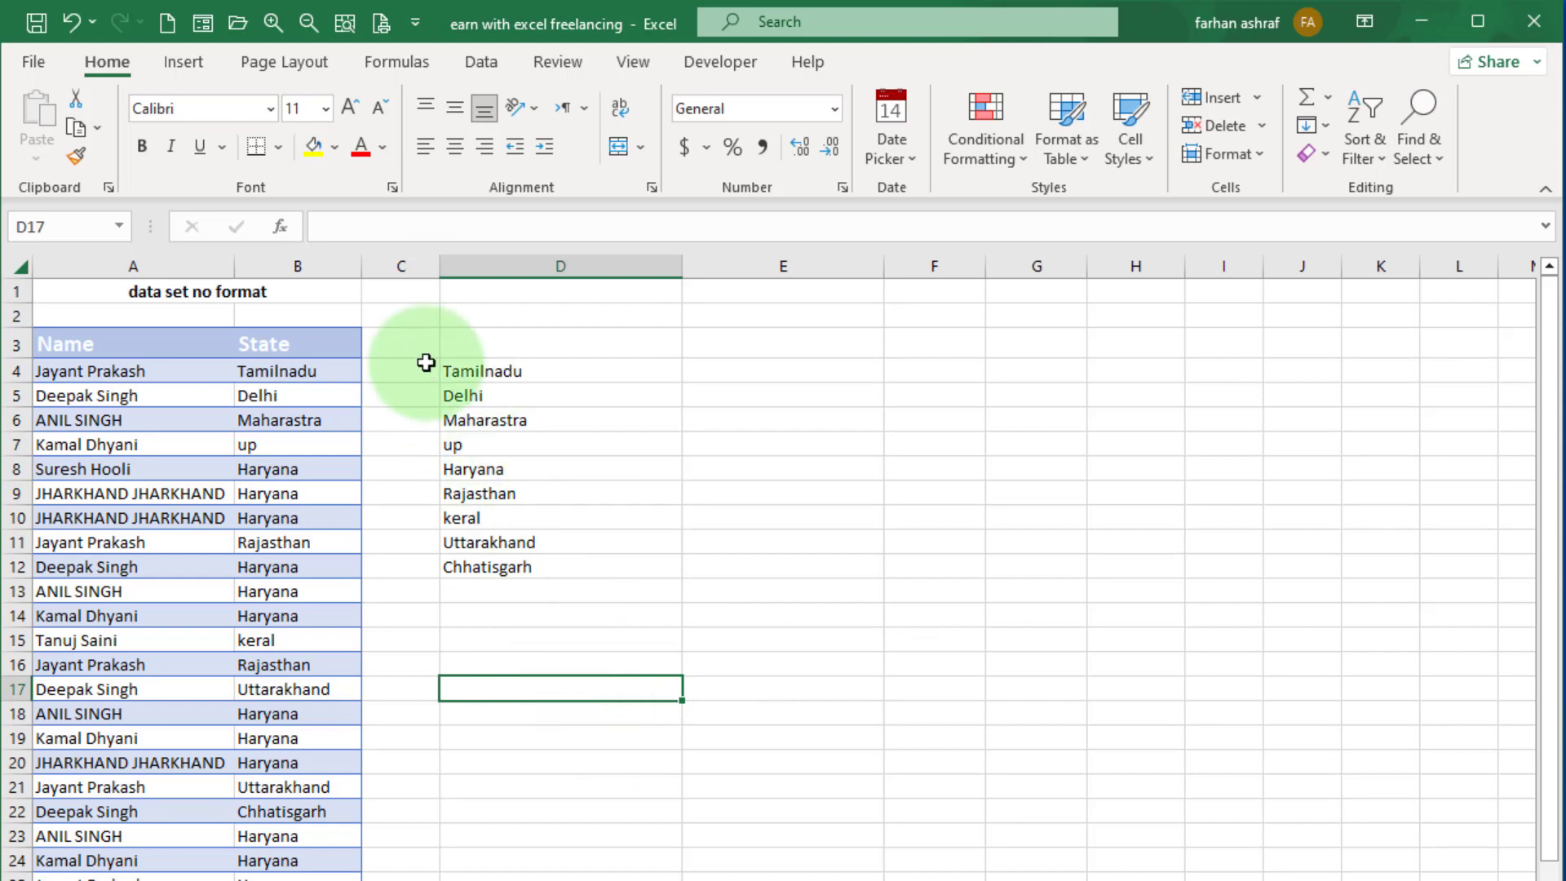
drag(423, 361, 775, 677)
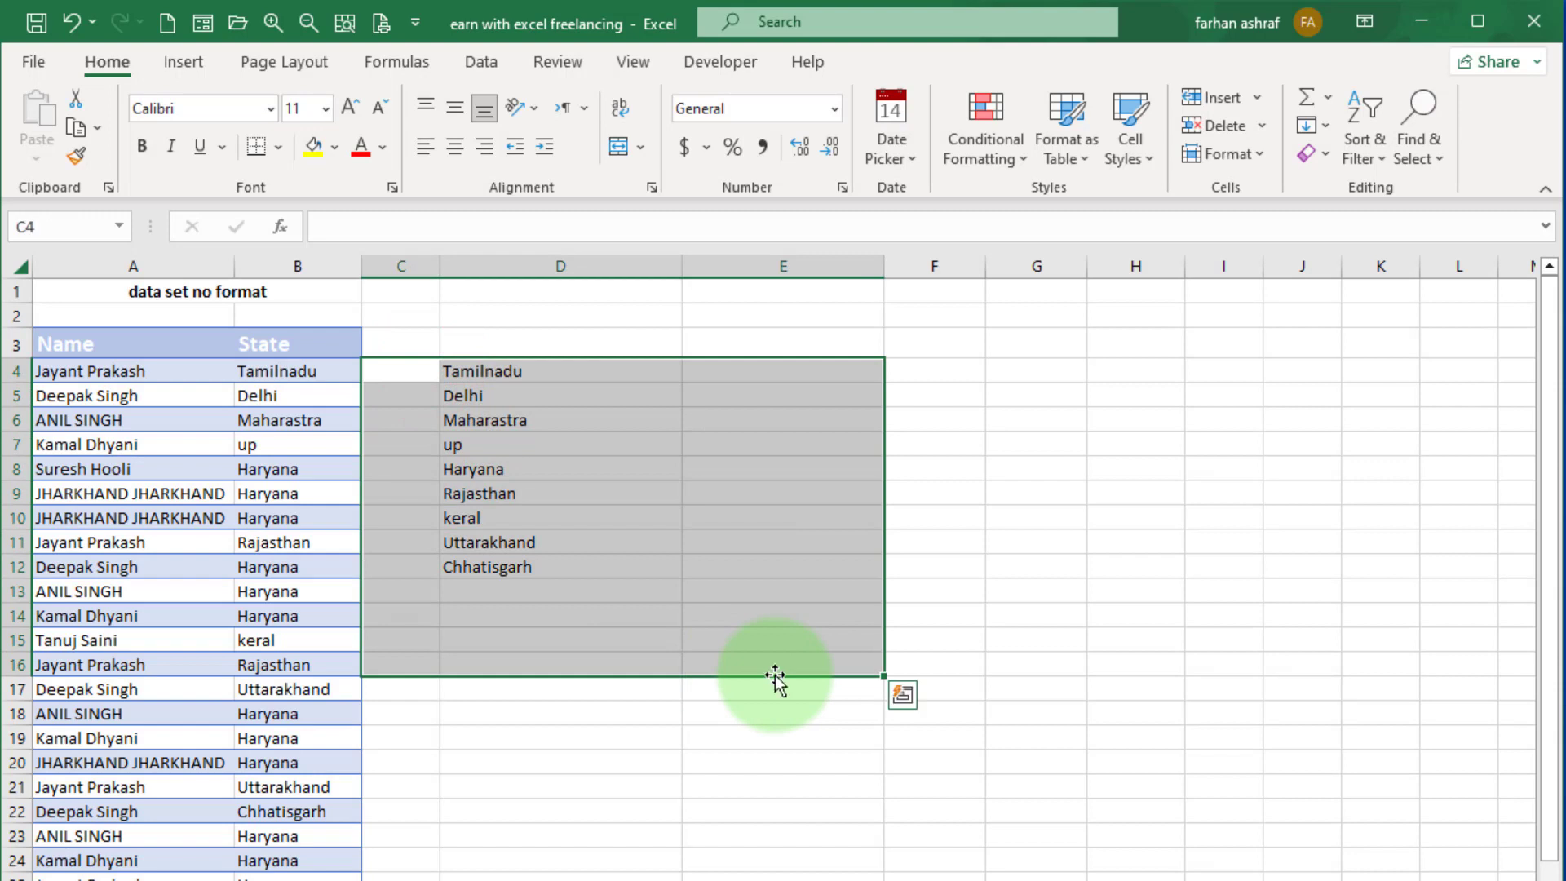
click(628, 762)
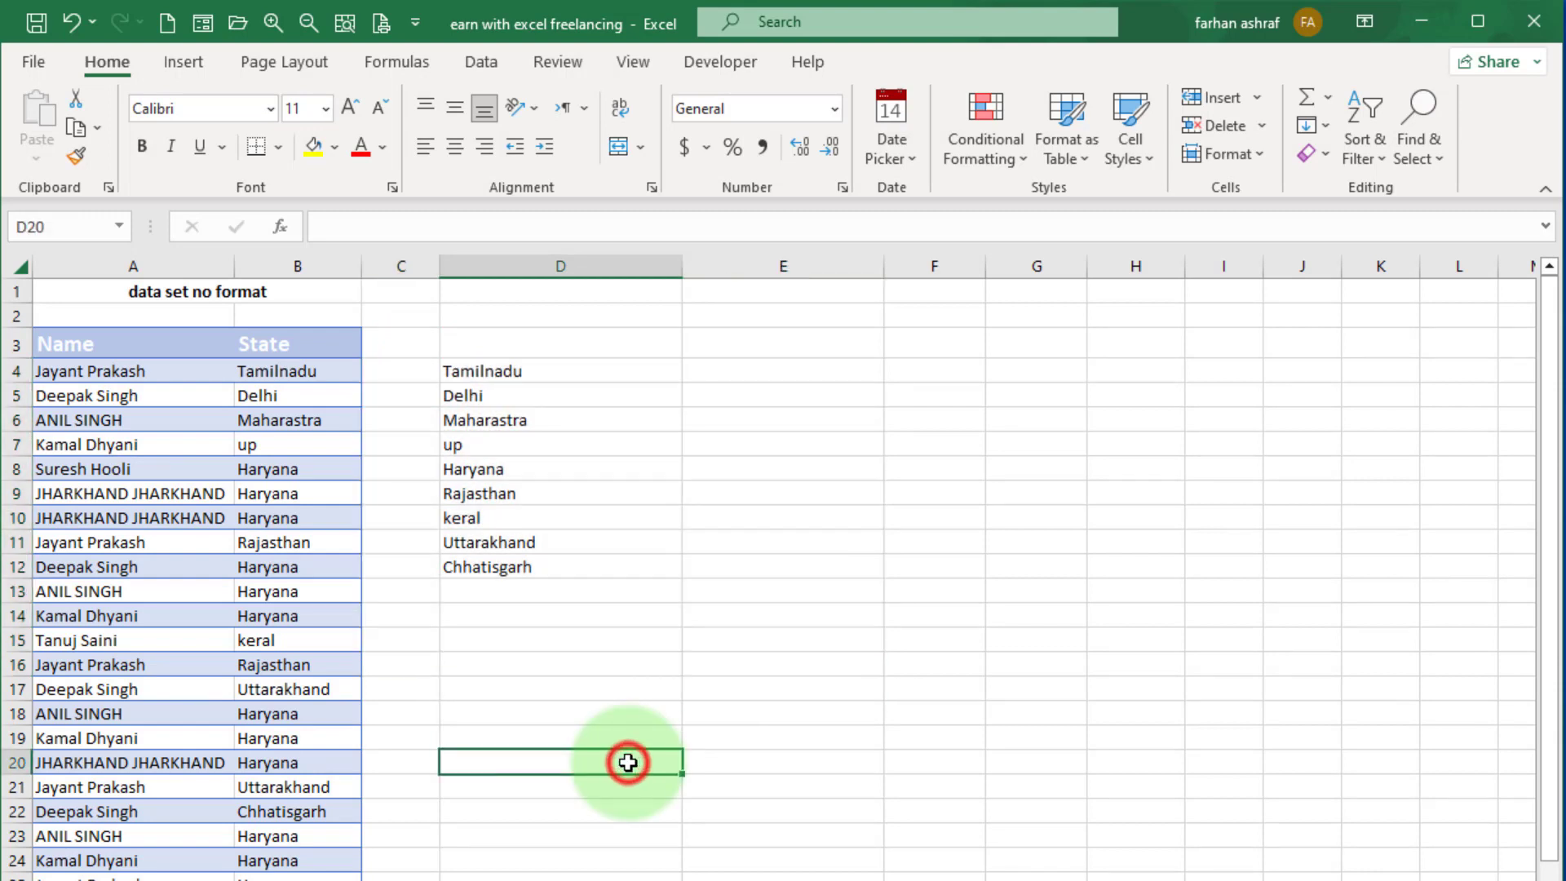
Enter the formula =UNIQUE(A4:B28) in cell E4 to list the distinct Name and State combinations from the plain range.
click(744, 374)
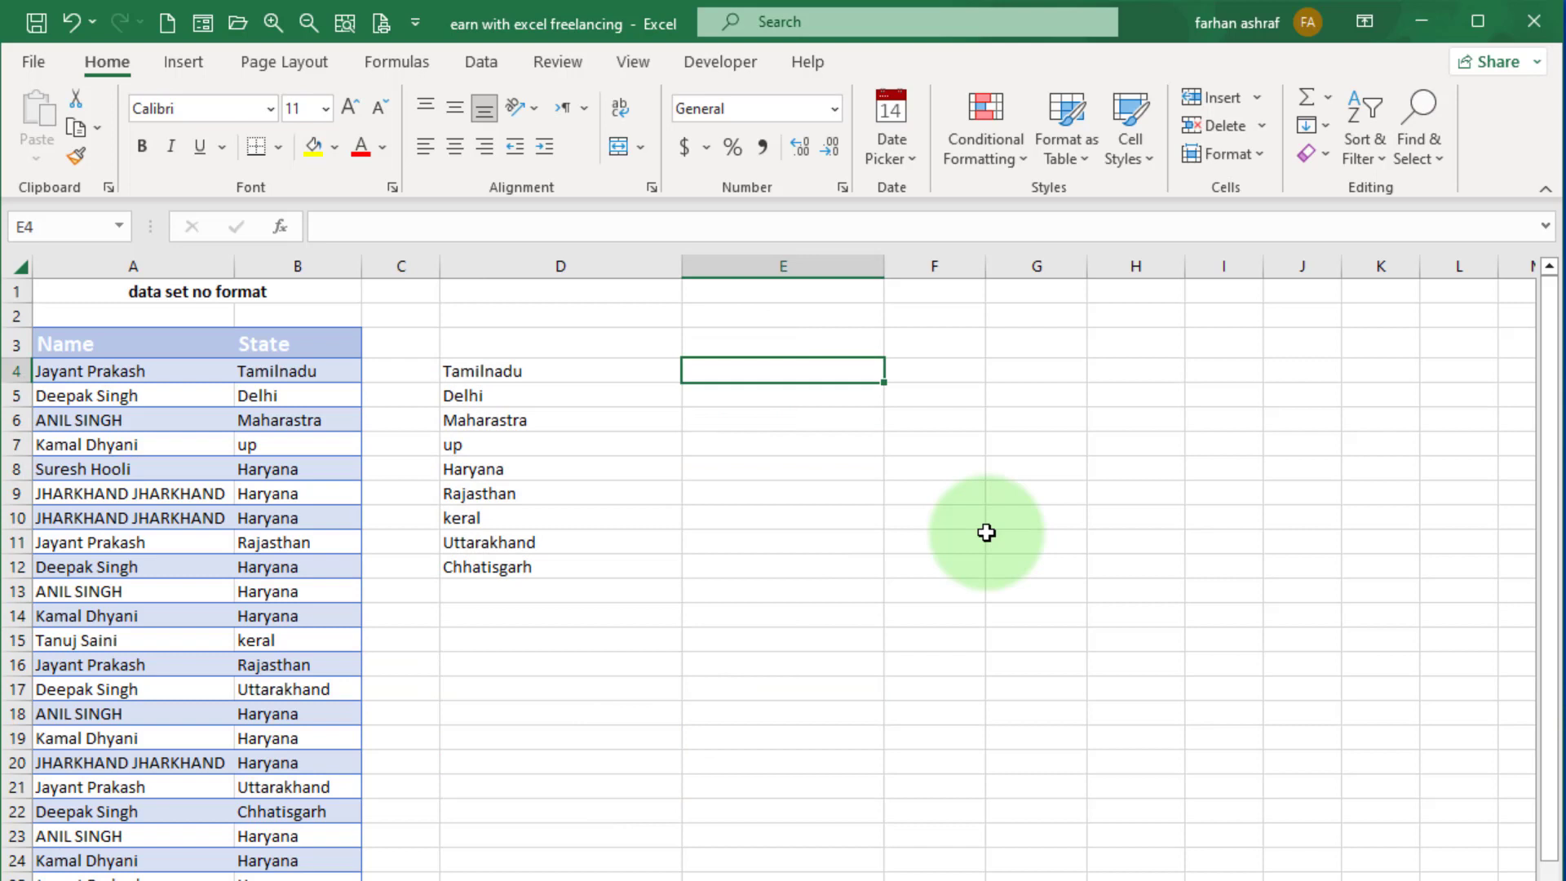
text(=)
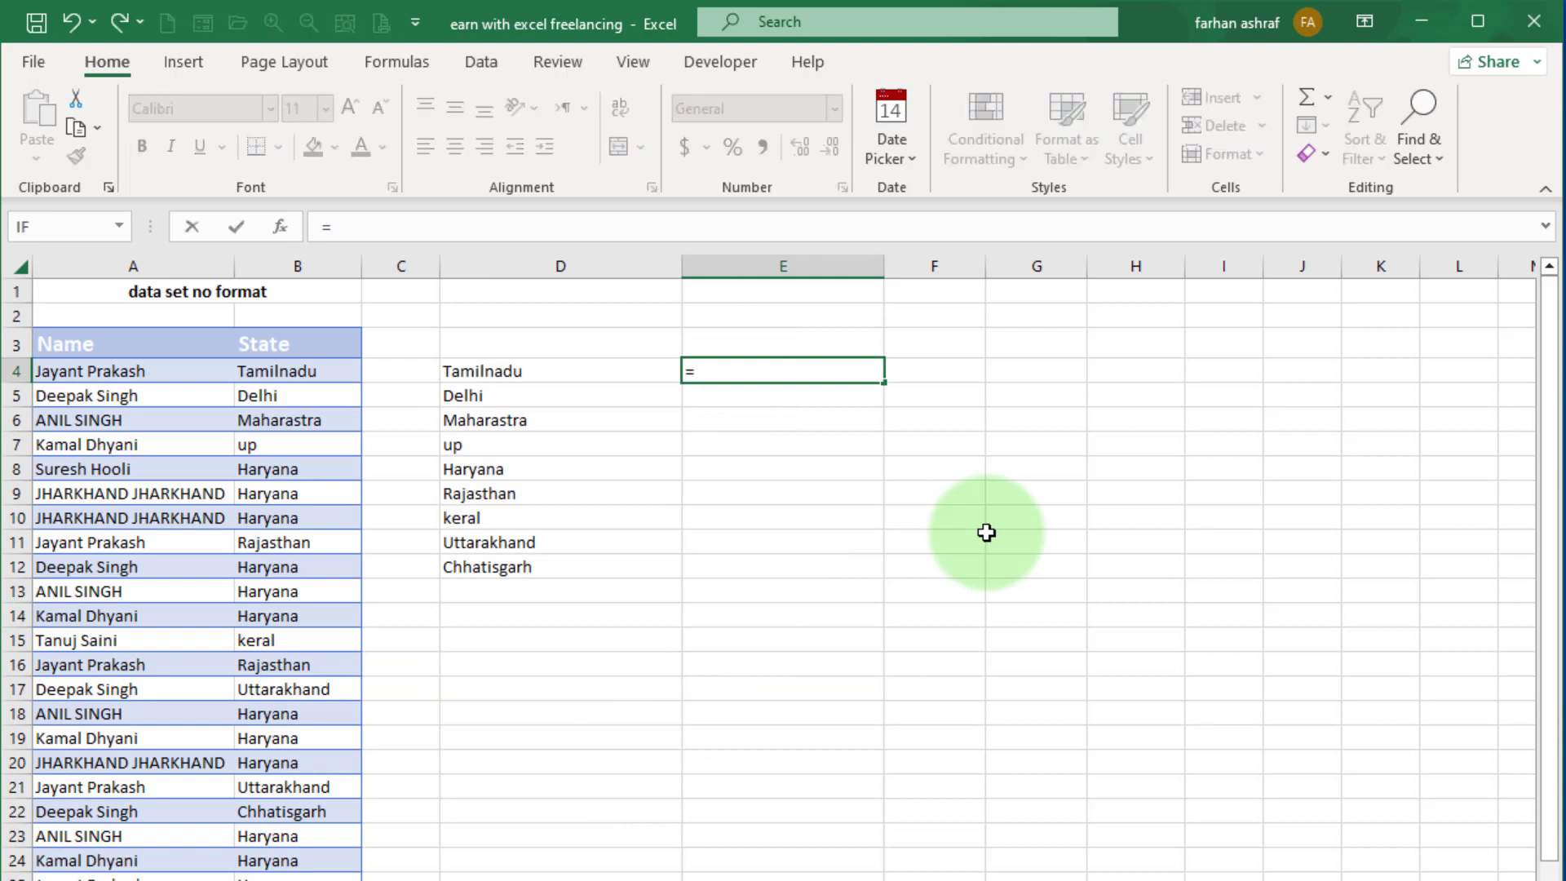
text(un)
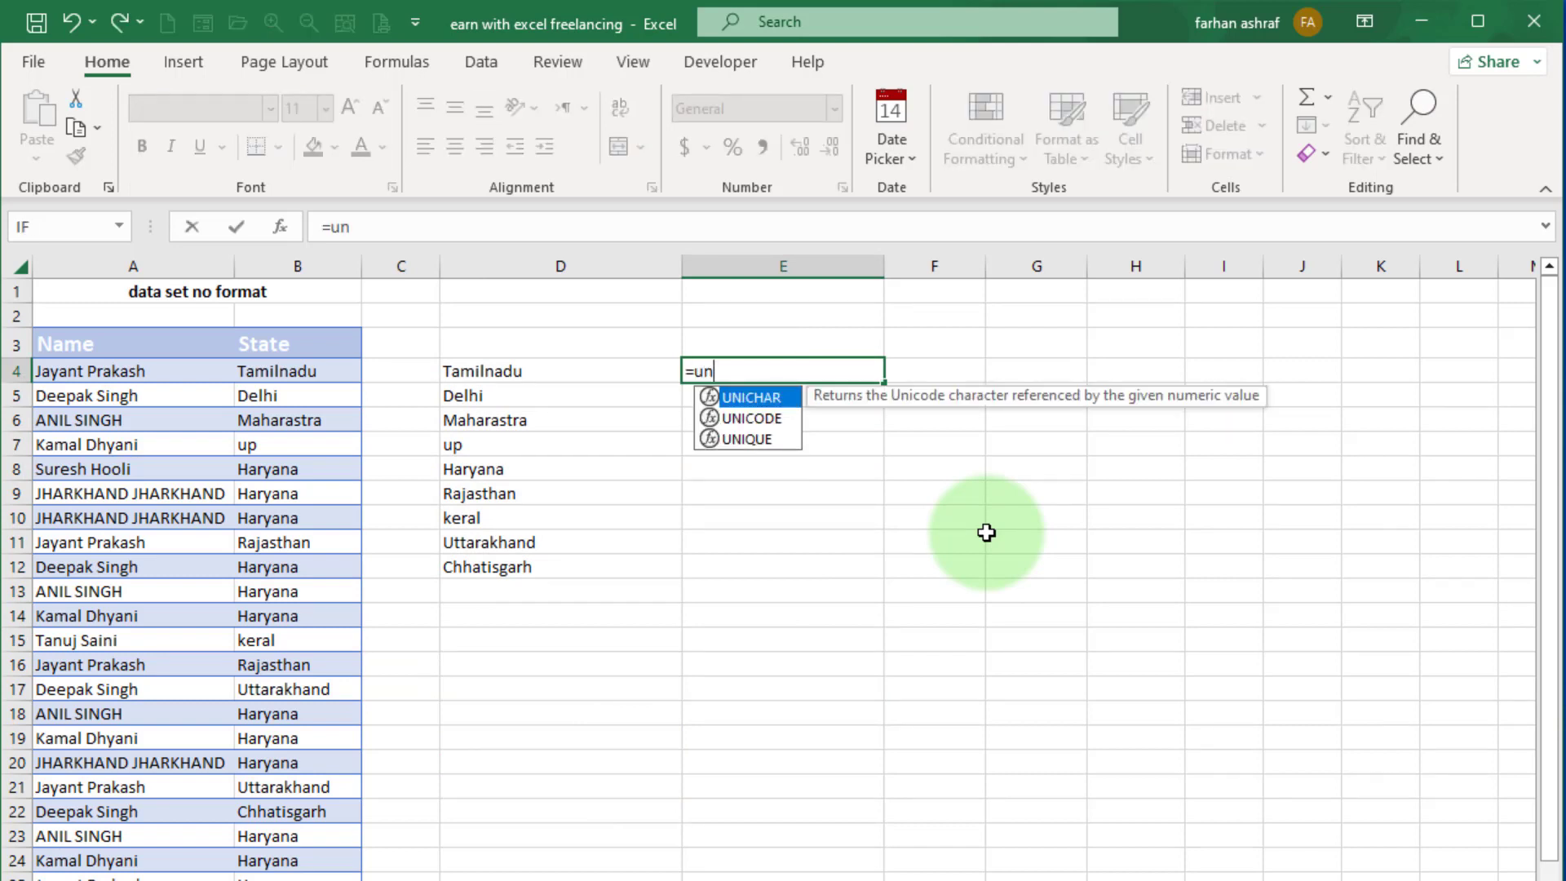
text(ique)
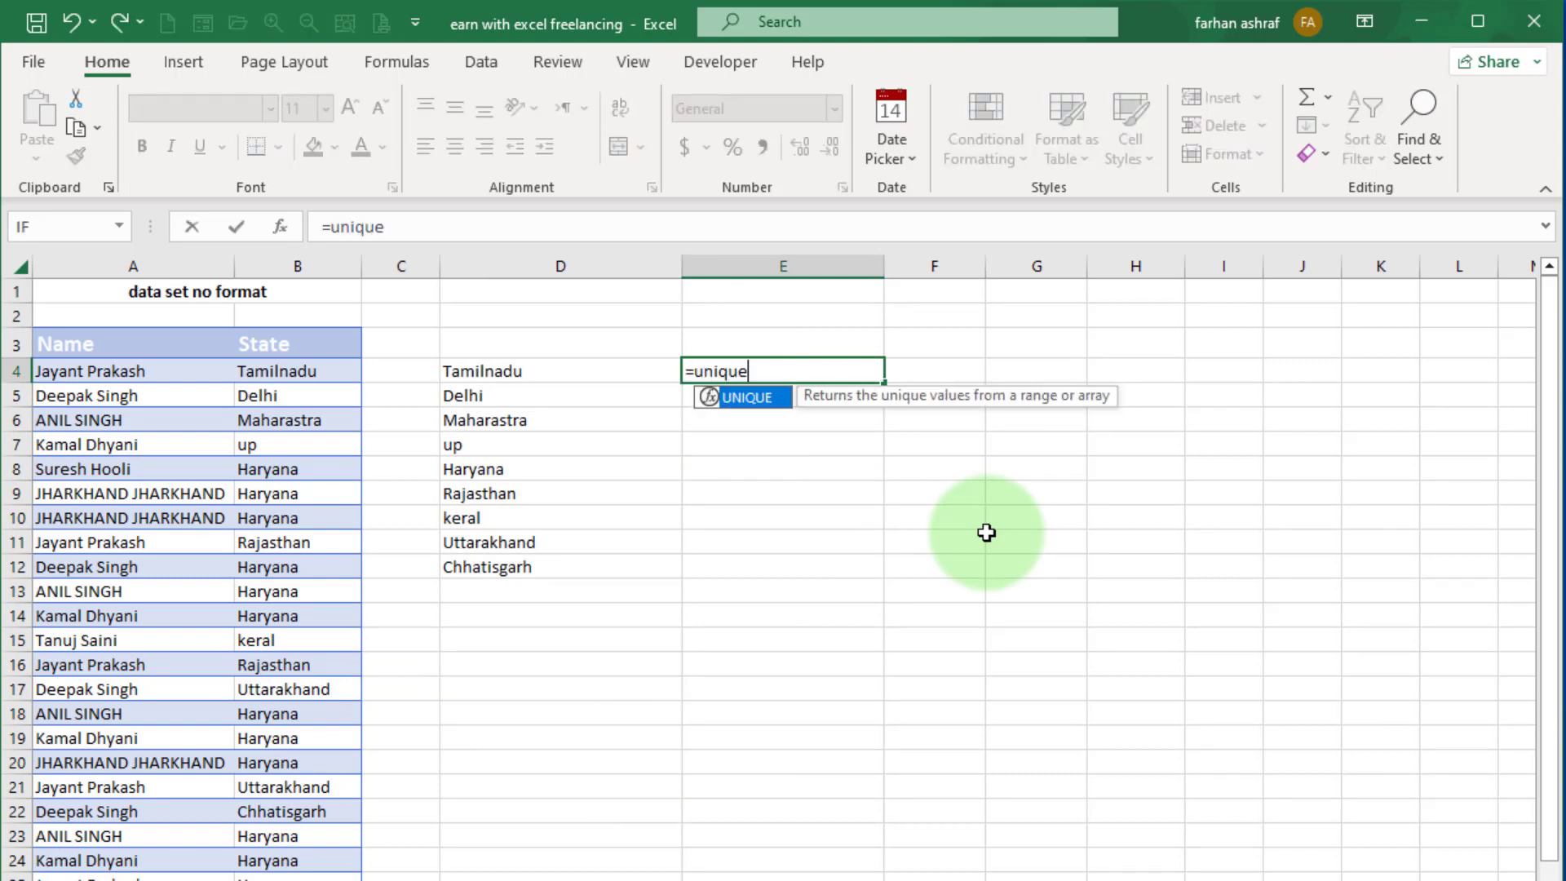
double_click(743, 396)
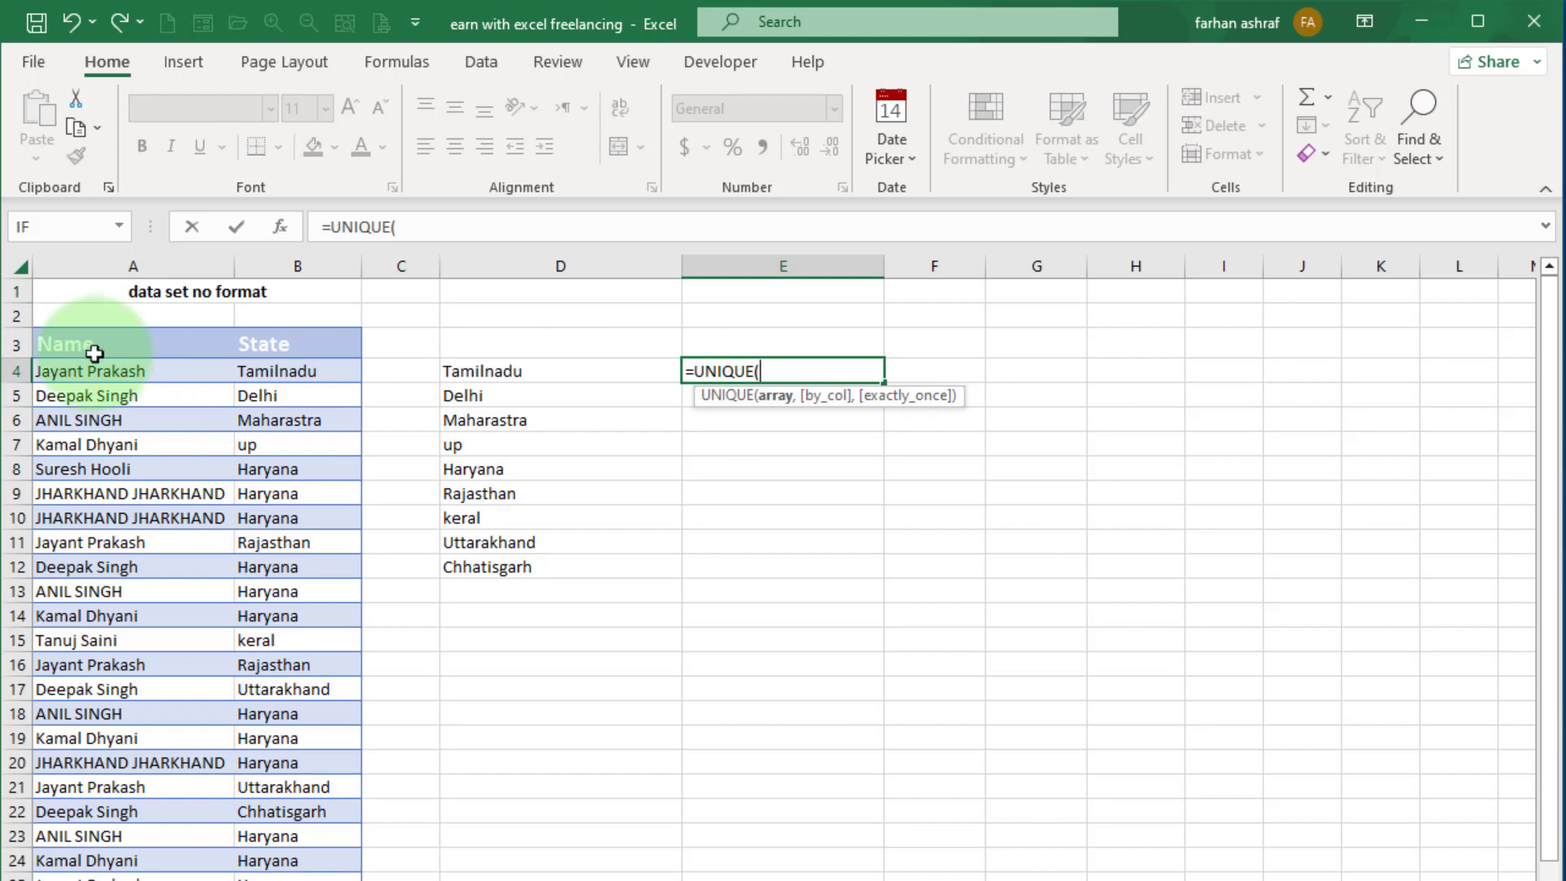
drag(53, 371, 311, 874)
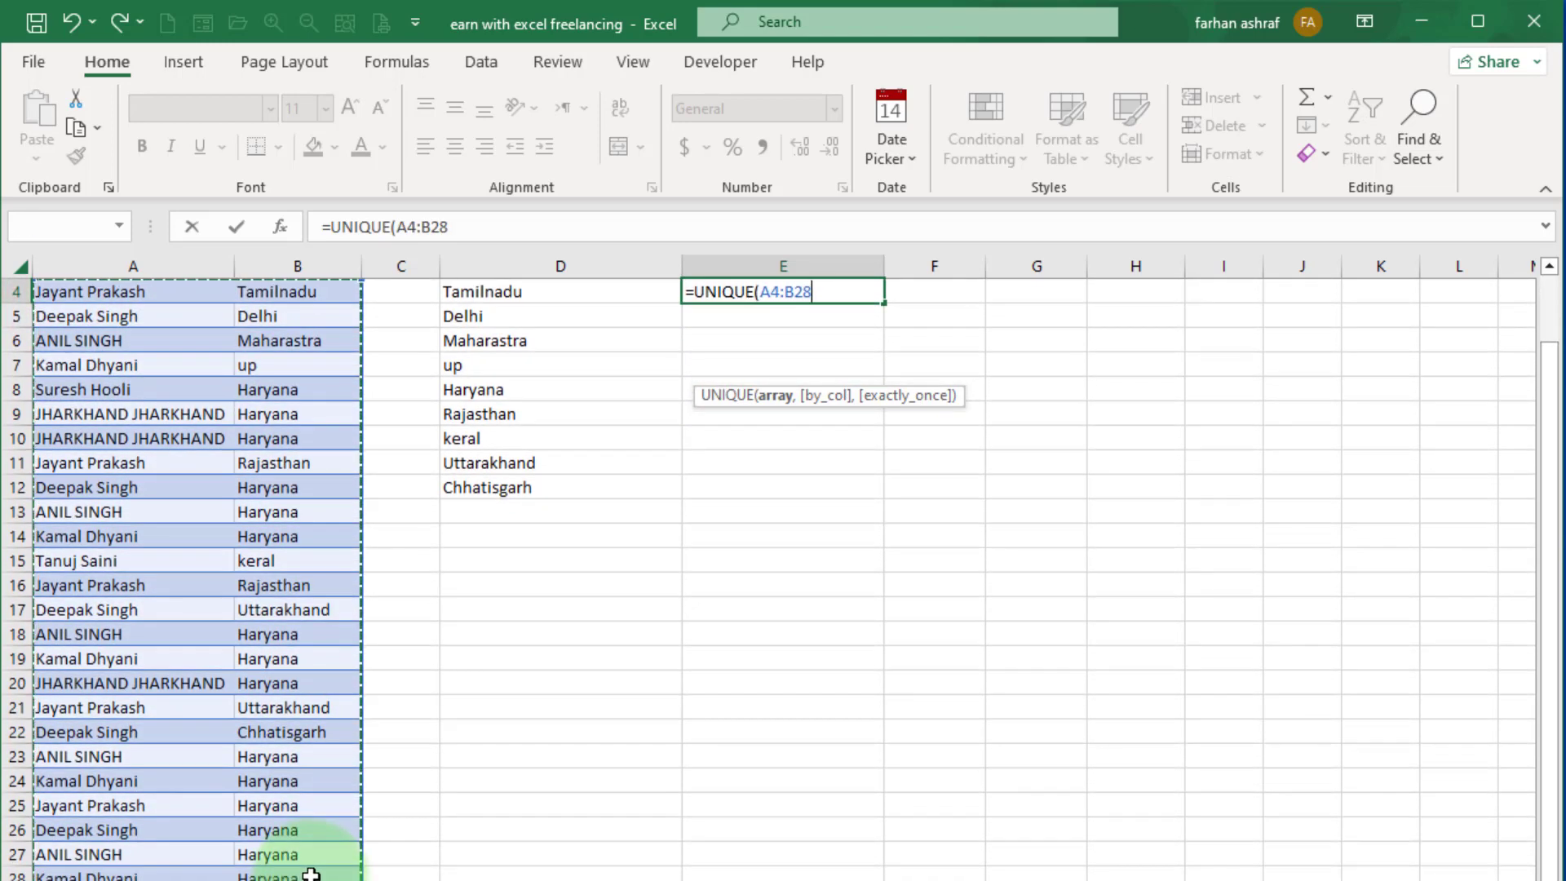
scroll(433, 863, up, 1)
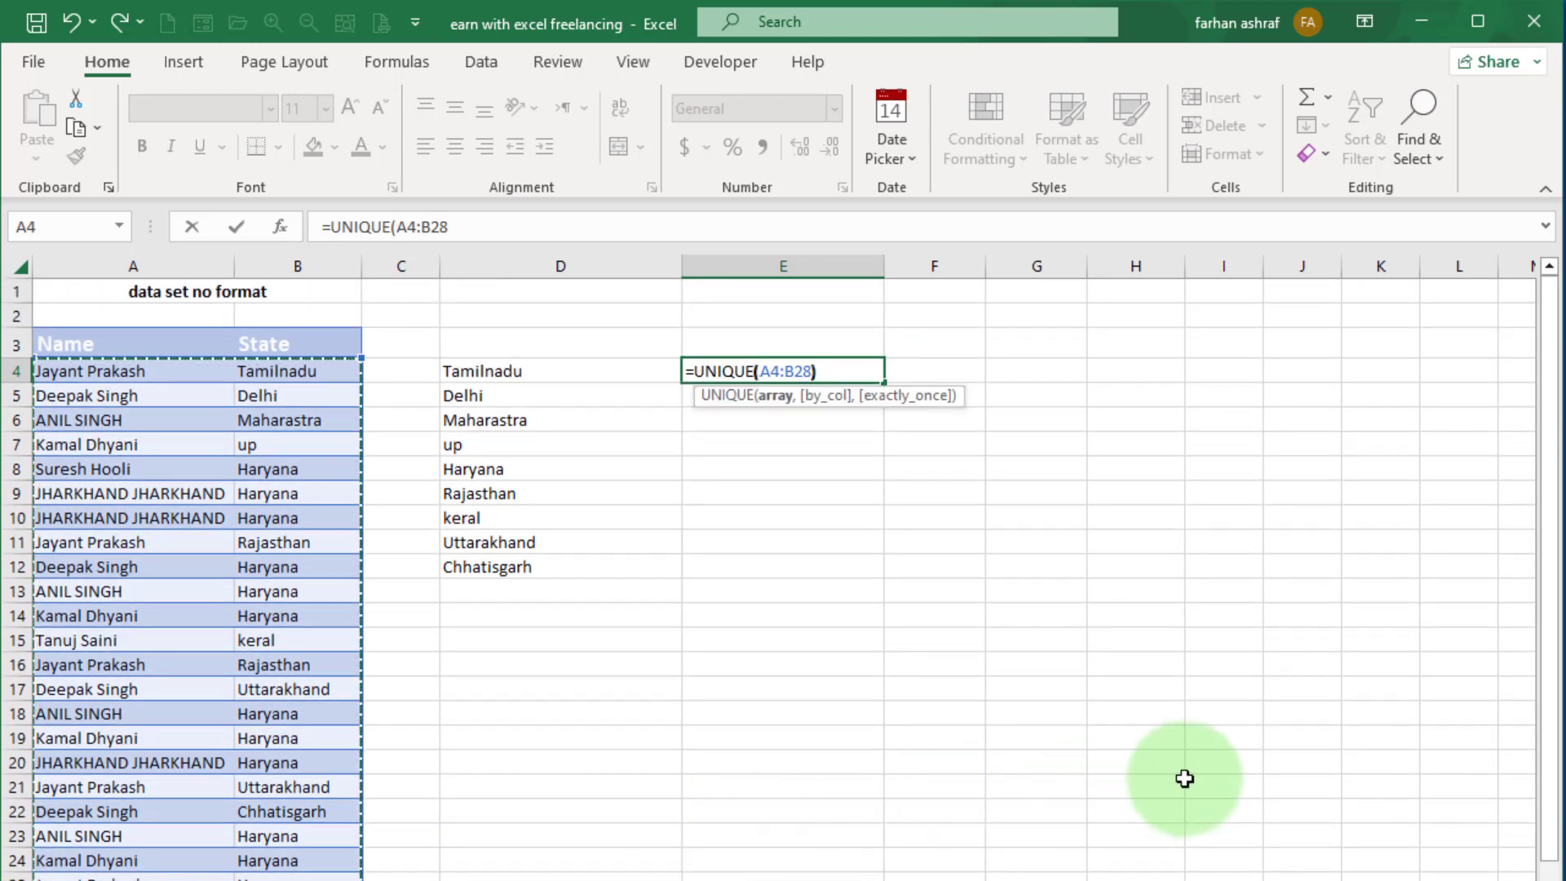
text())
key(Return)
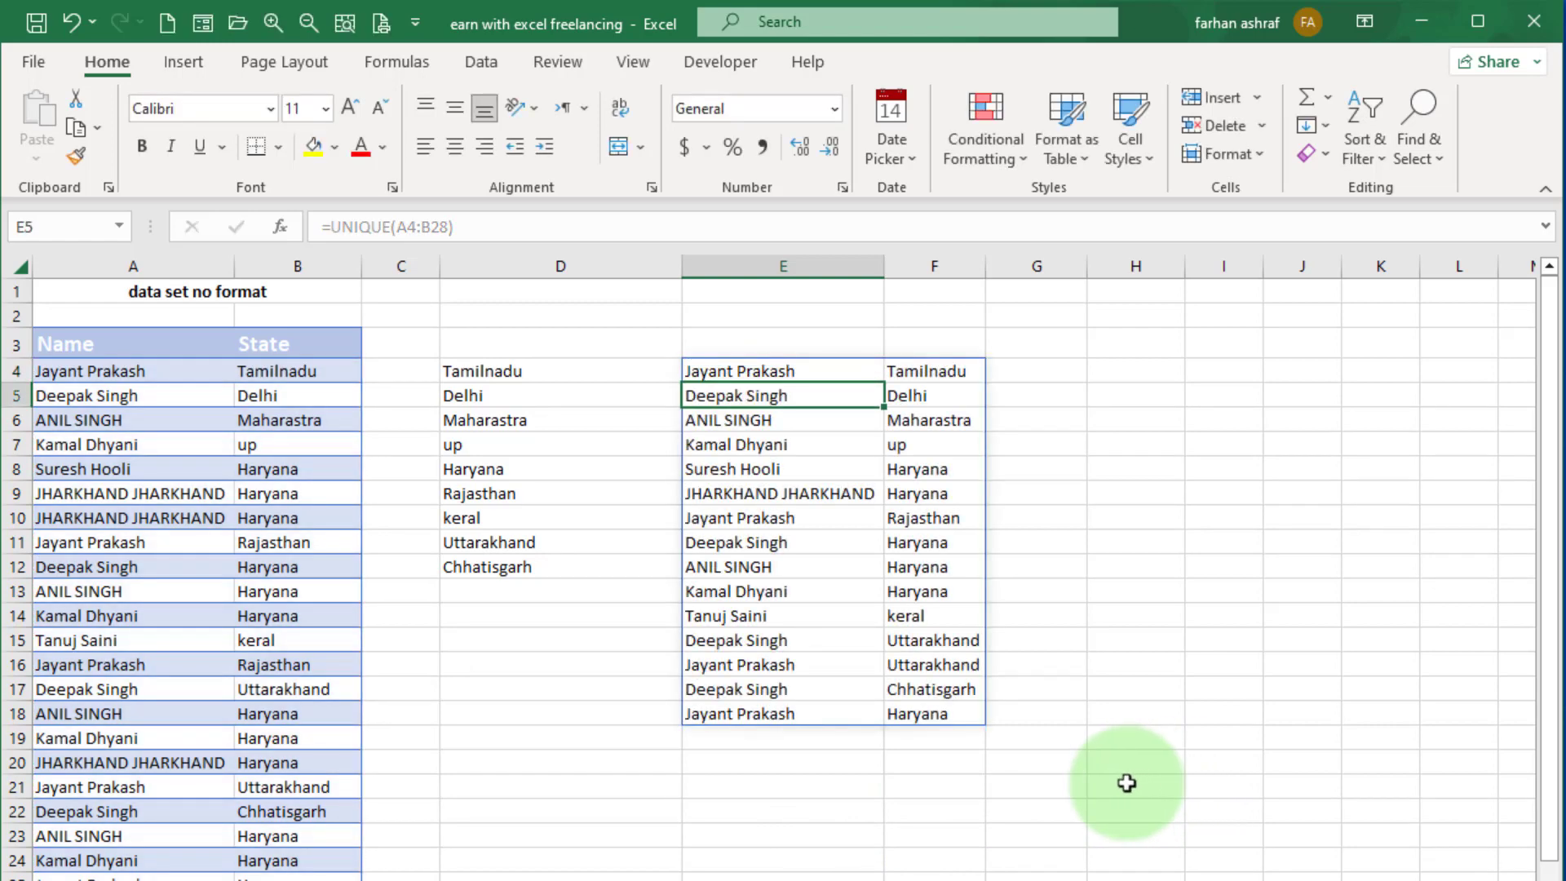
click(849, 804)
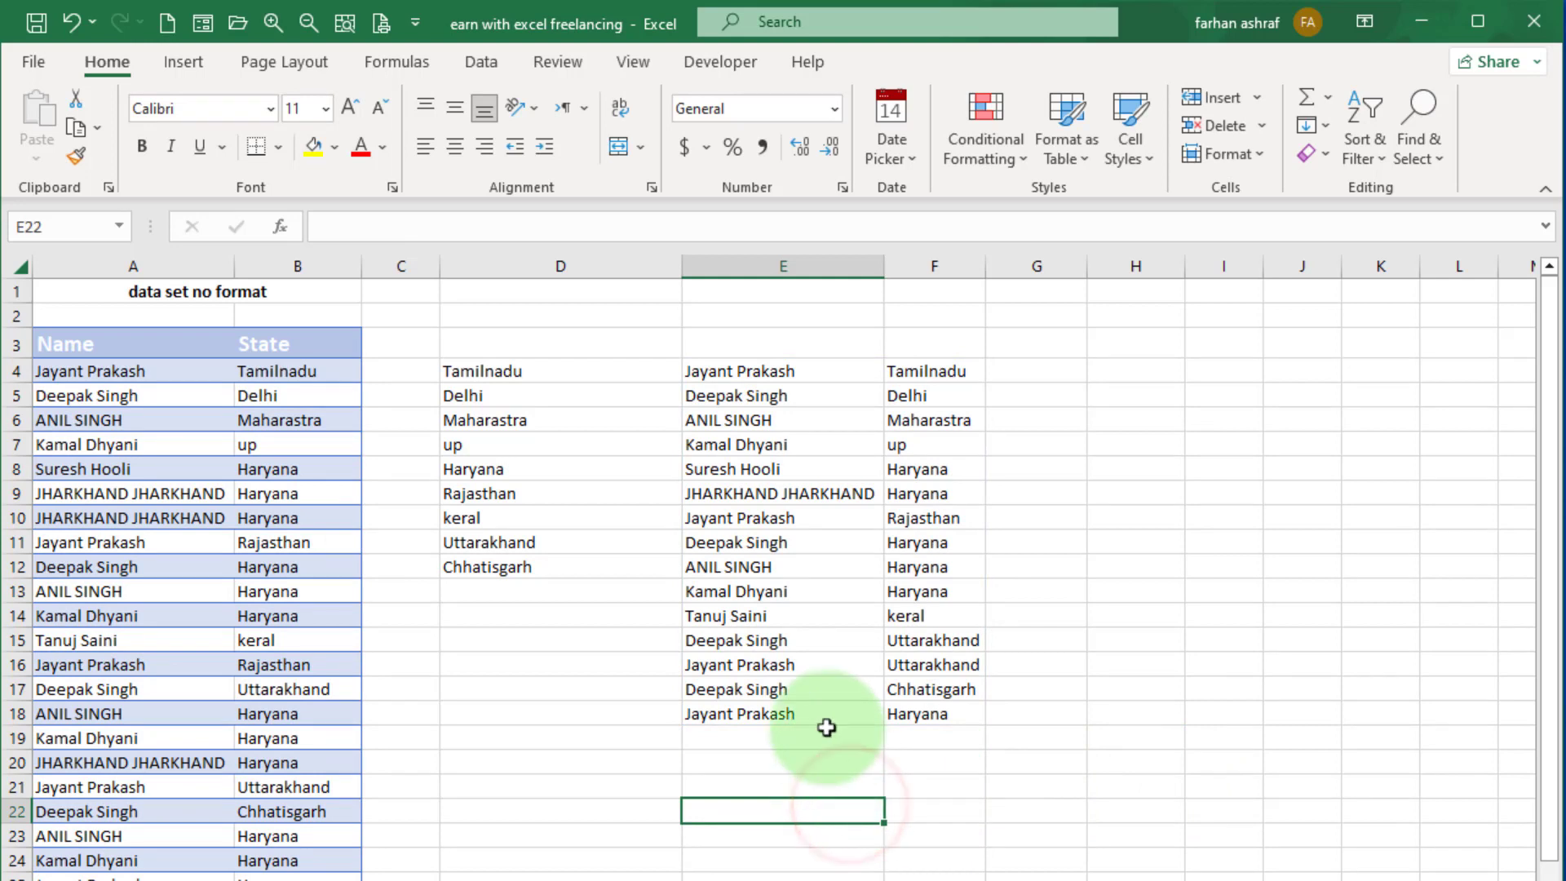
drag(717, 365, 941, 706)
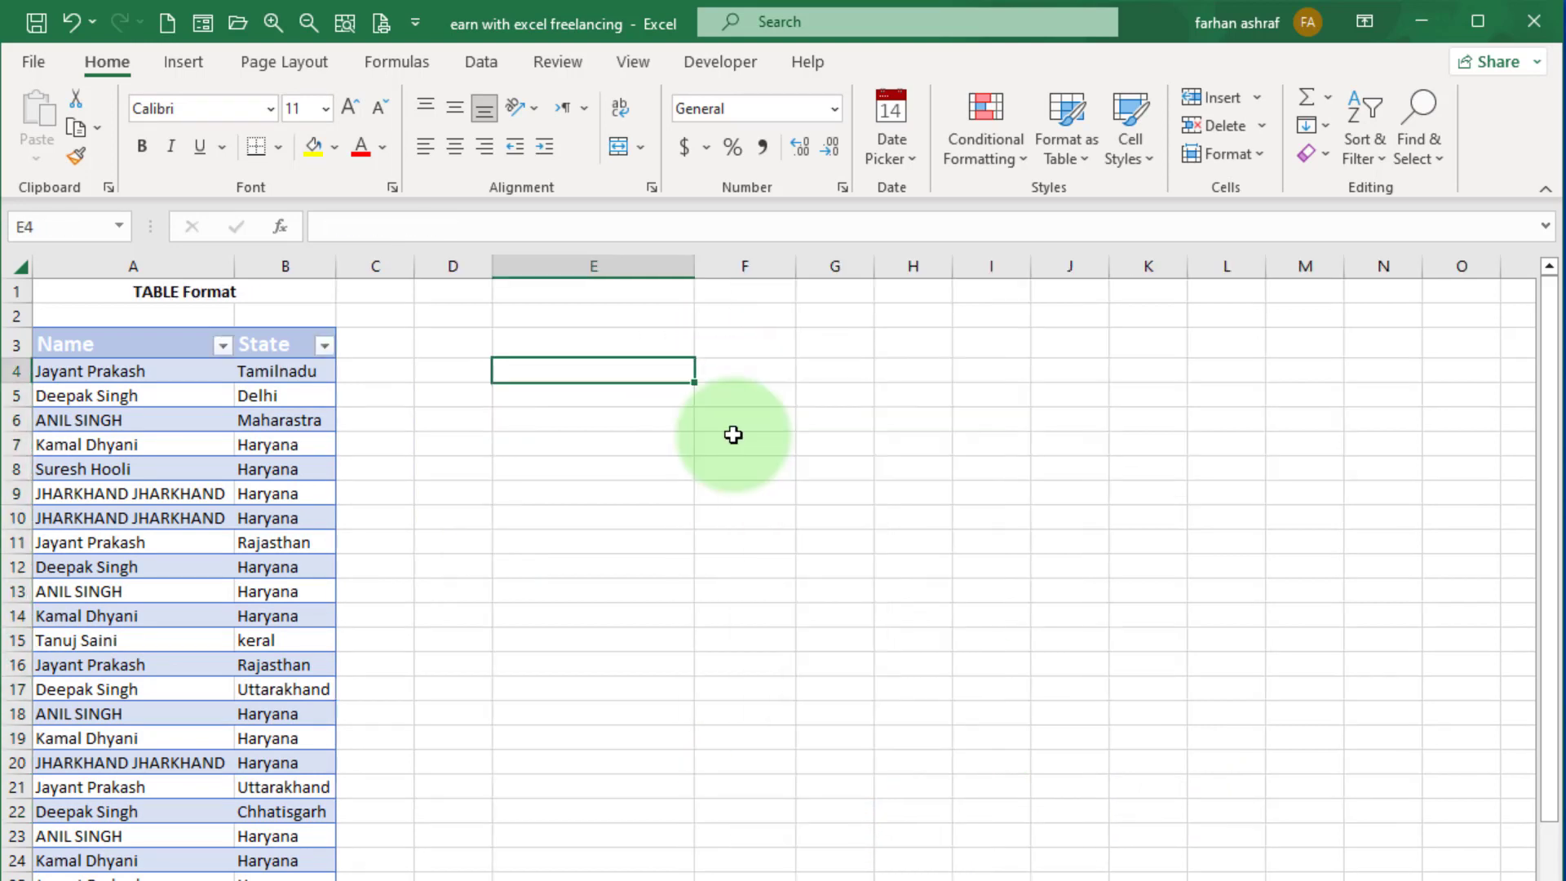
On the TABLE Format sheet, enter the formula =UNIQUE(Table2) in cell E4 to list the table's distinct Name and State rows.
text(=)
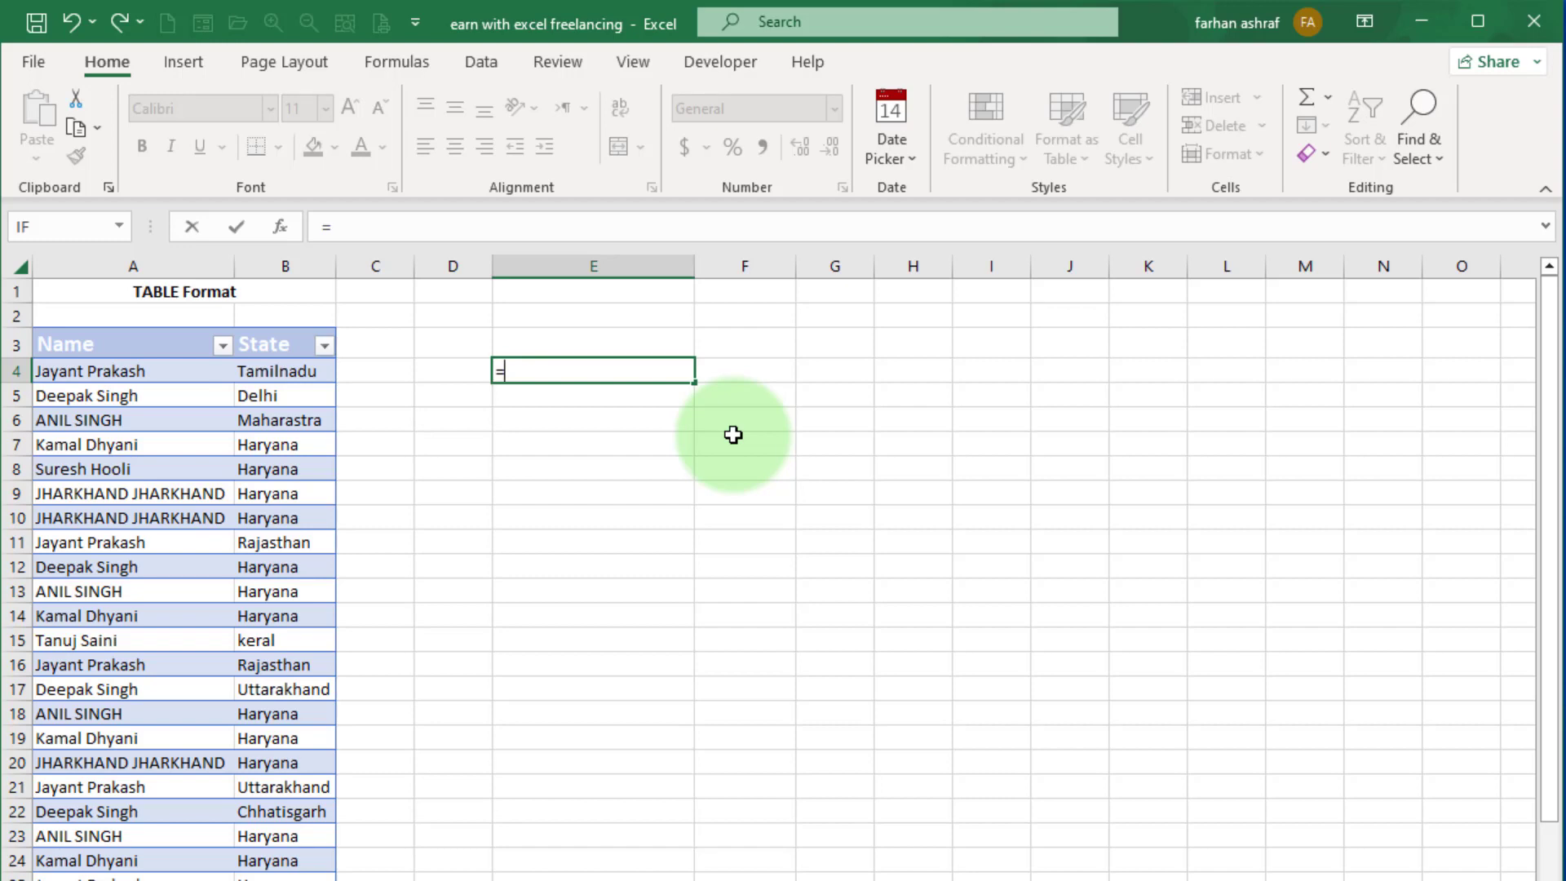
text(un)
double_click(566, 440)
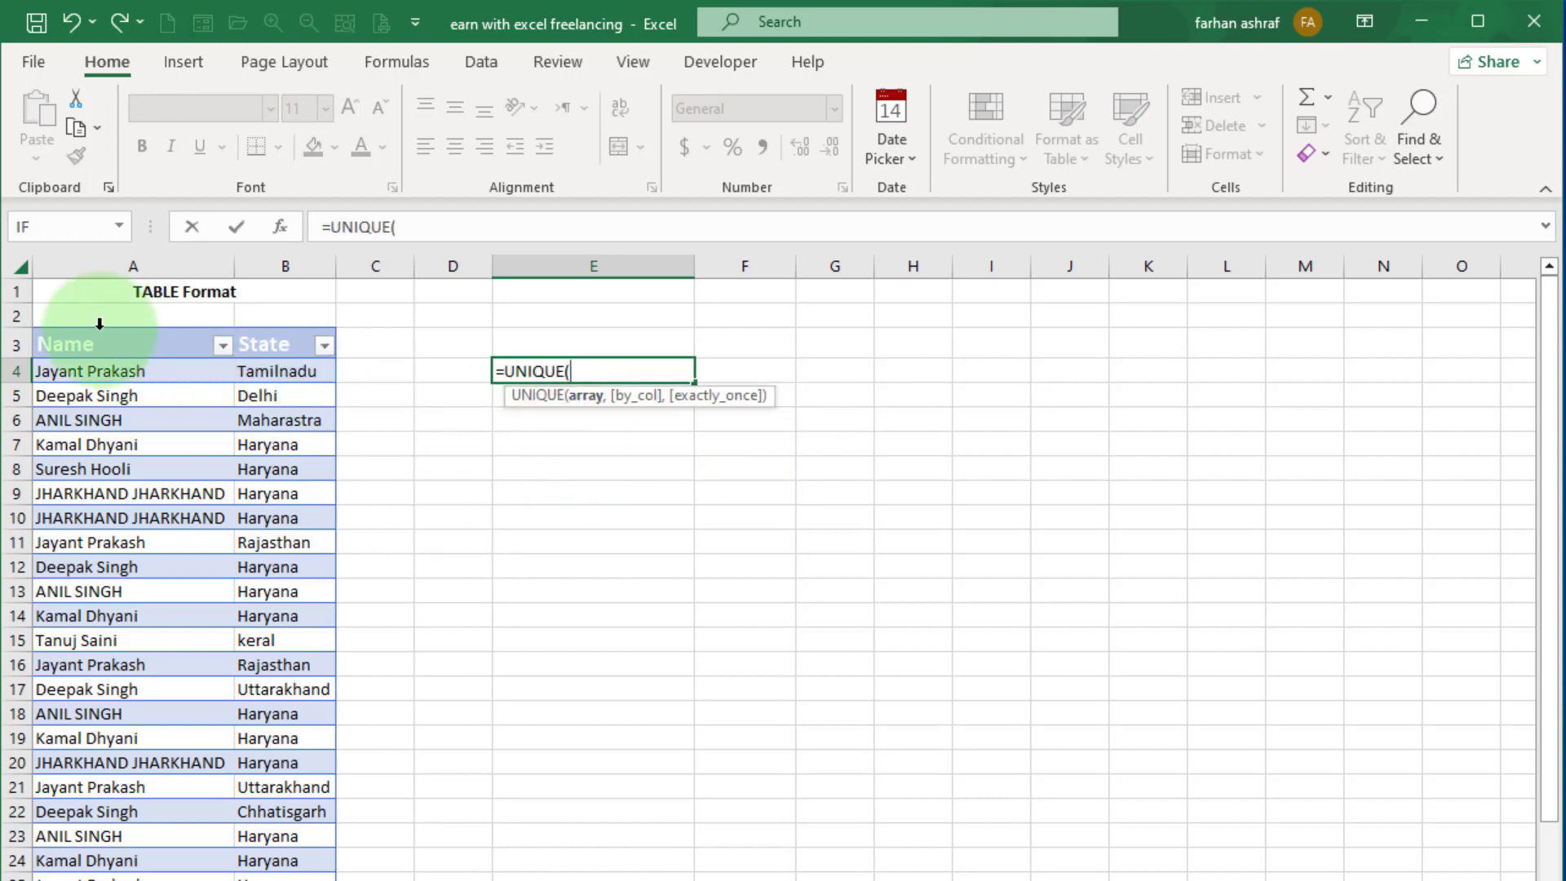
drag(99, 324, 332, 485)
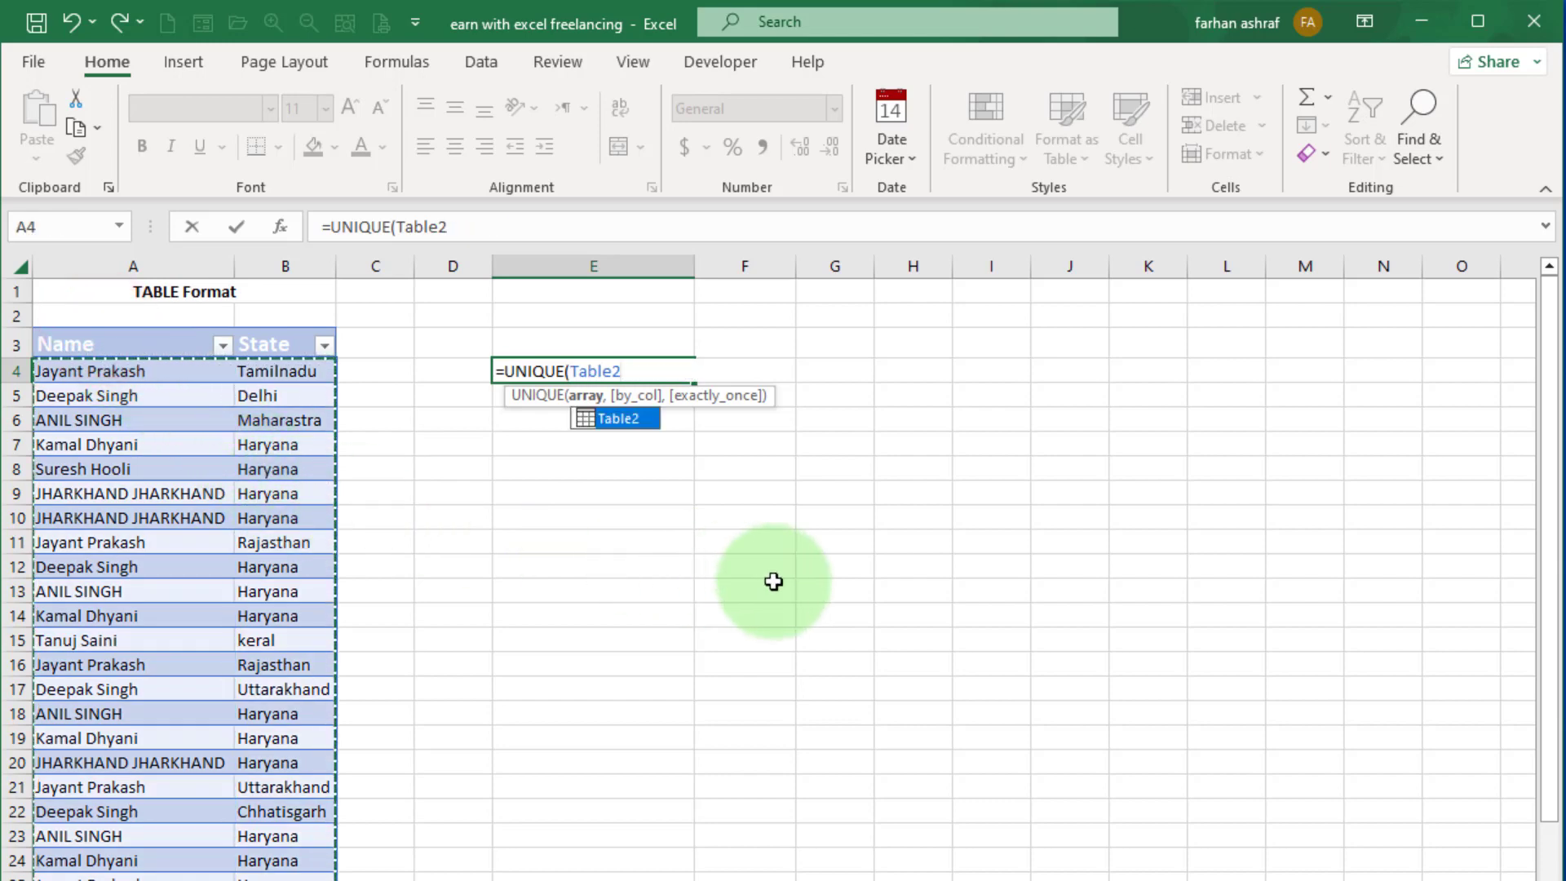
text())
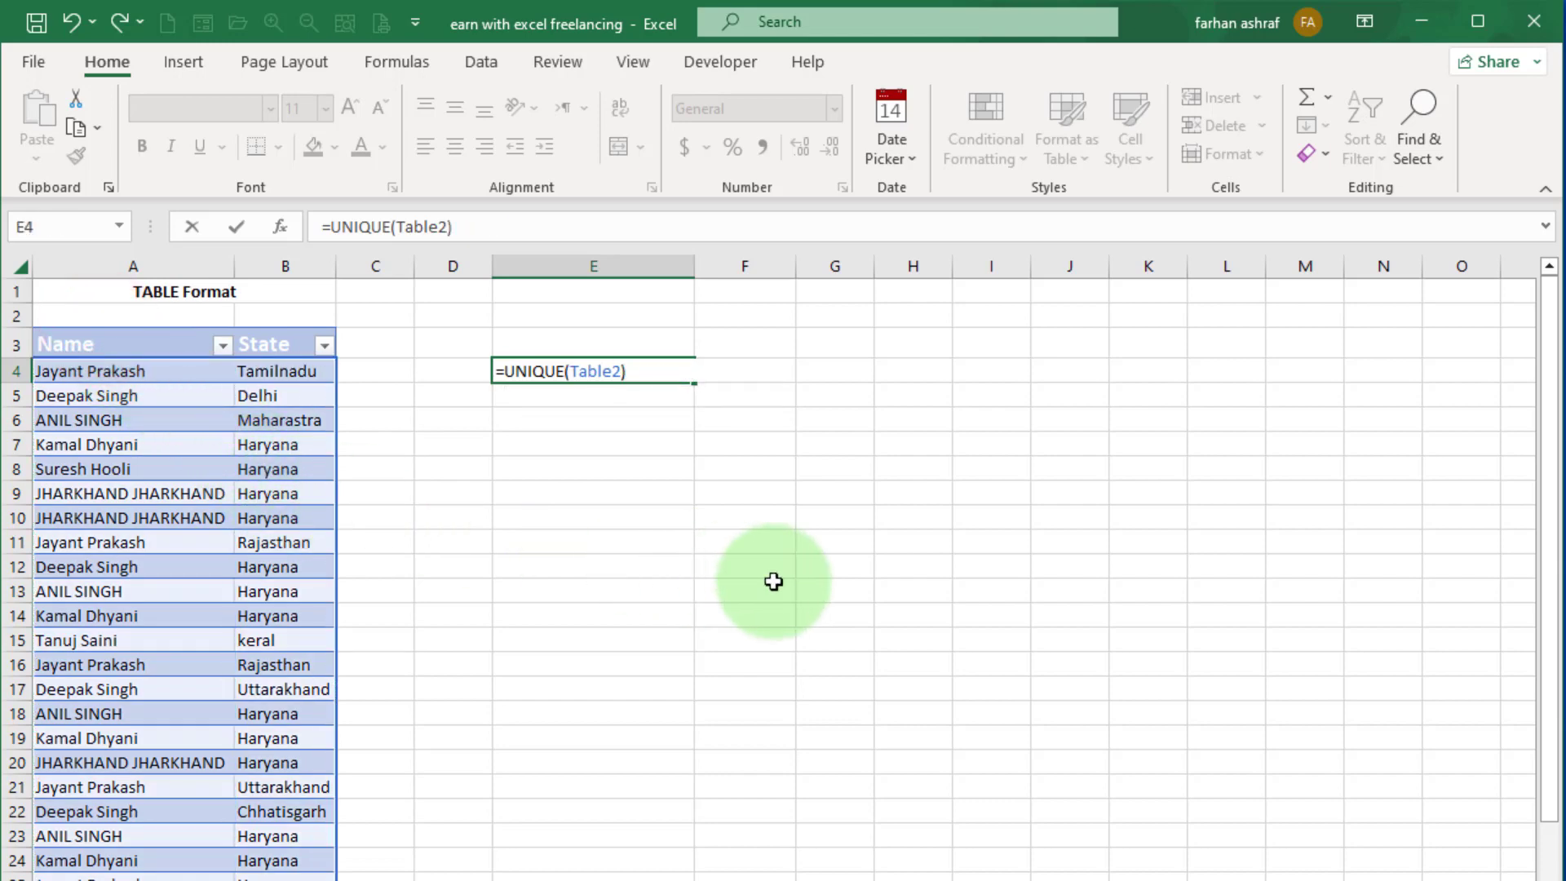
key(Return)
click(807, 785)
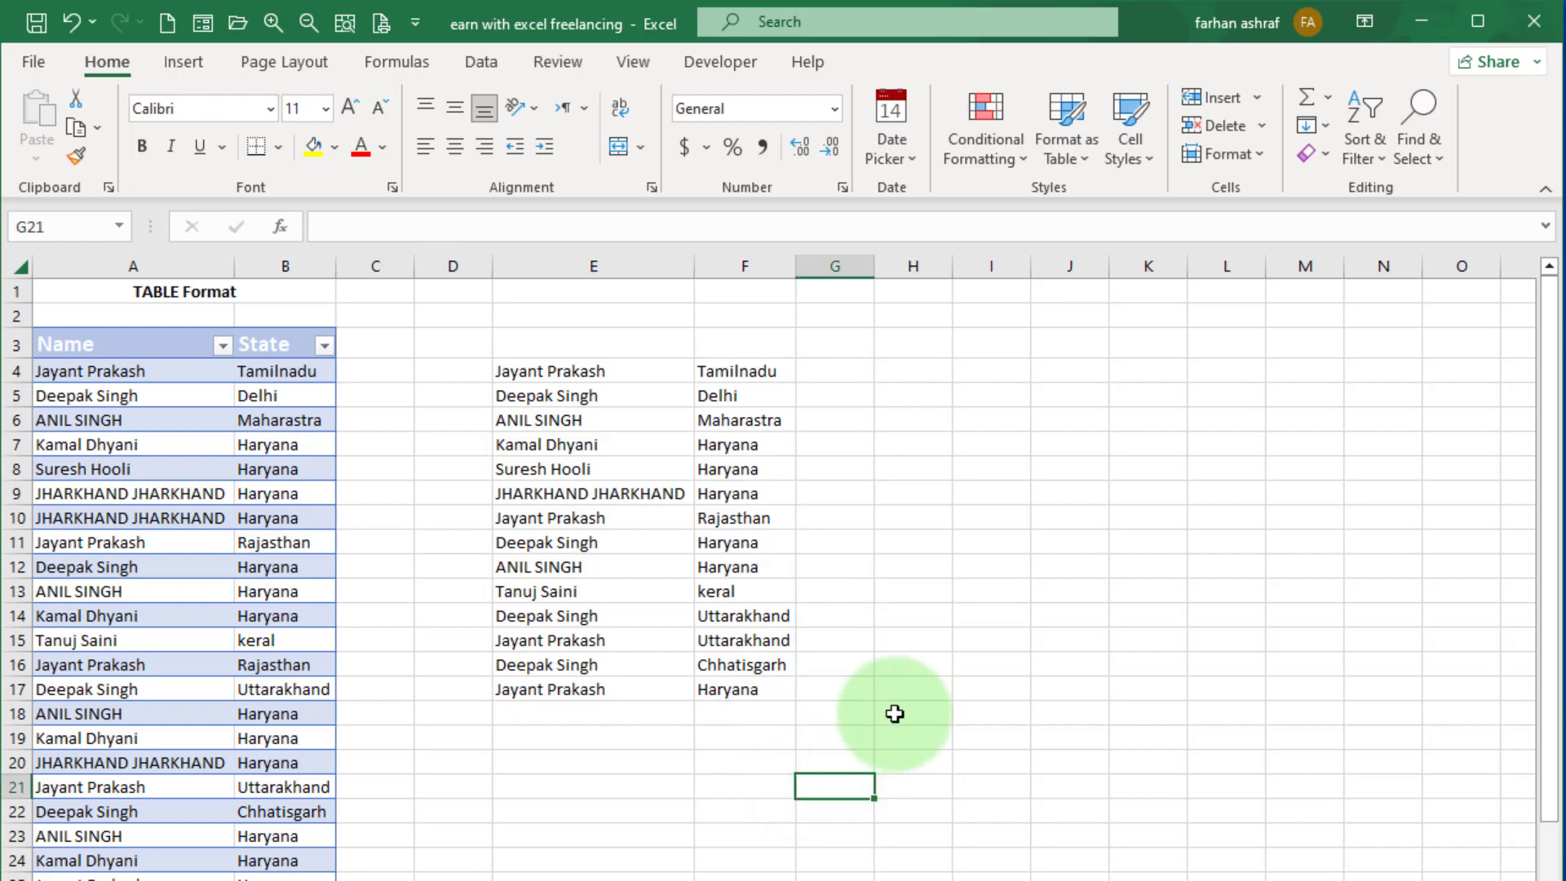
Return to the "data set no format" sheet and review the plain range alongside its extracted lists.
click(473, 880)
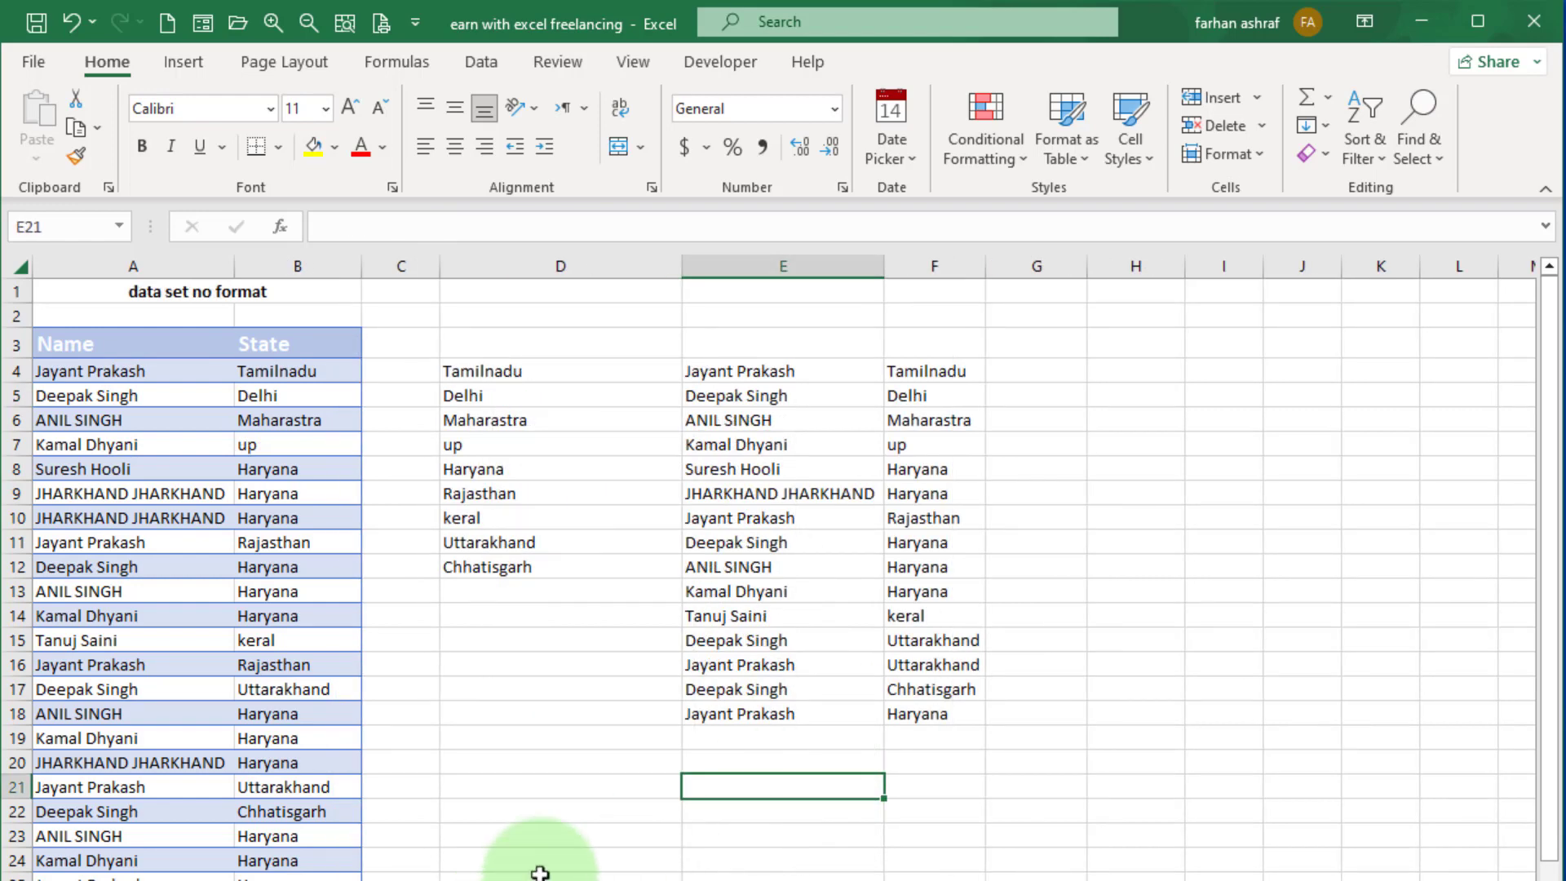
scroll(570, 846, down, 3)
scroll(570, 847, up, 2)
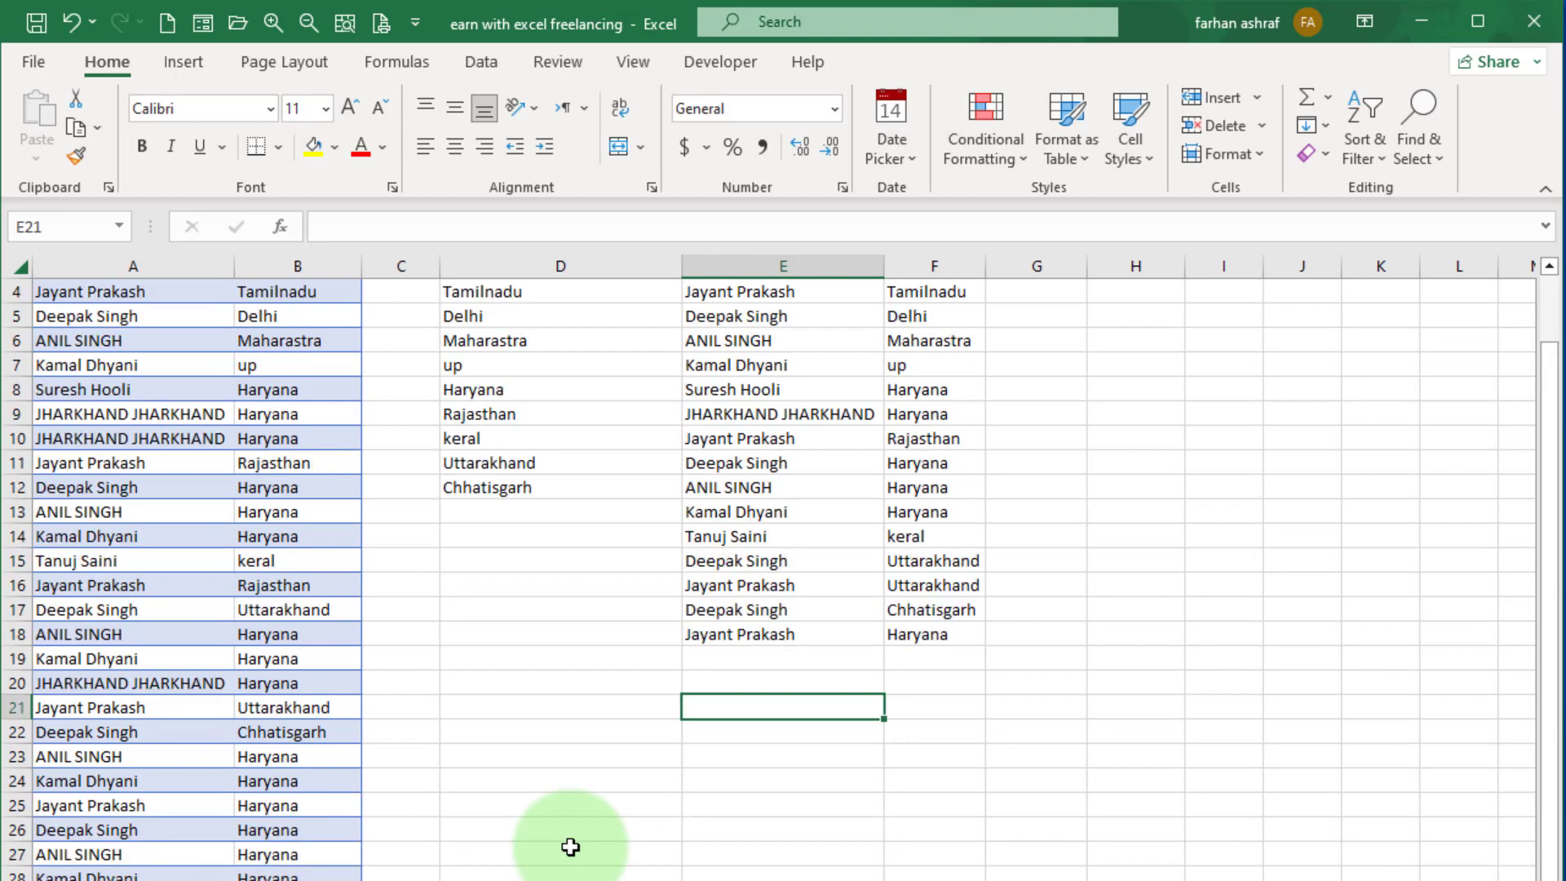
scroll(571, 847, up, 1)
scroll(570, 847, down, 3)
scroll(529, 646, up, 2)
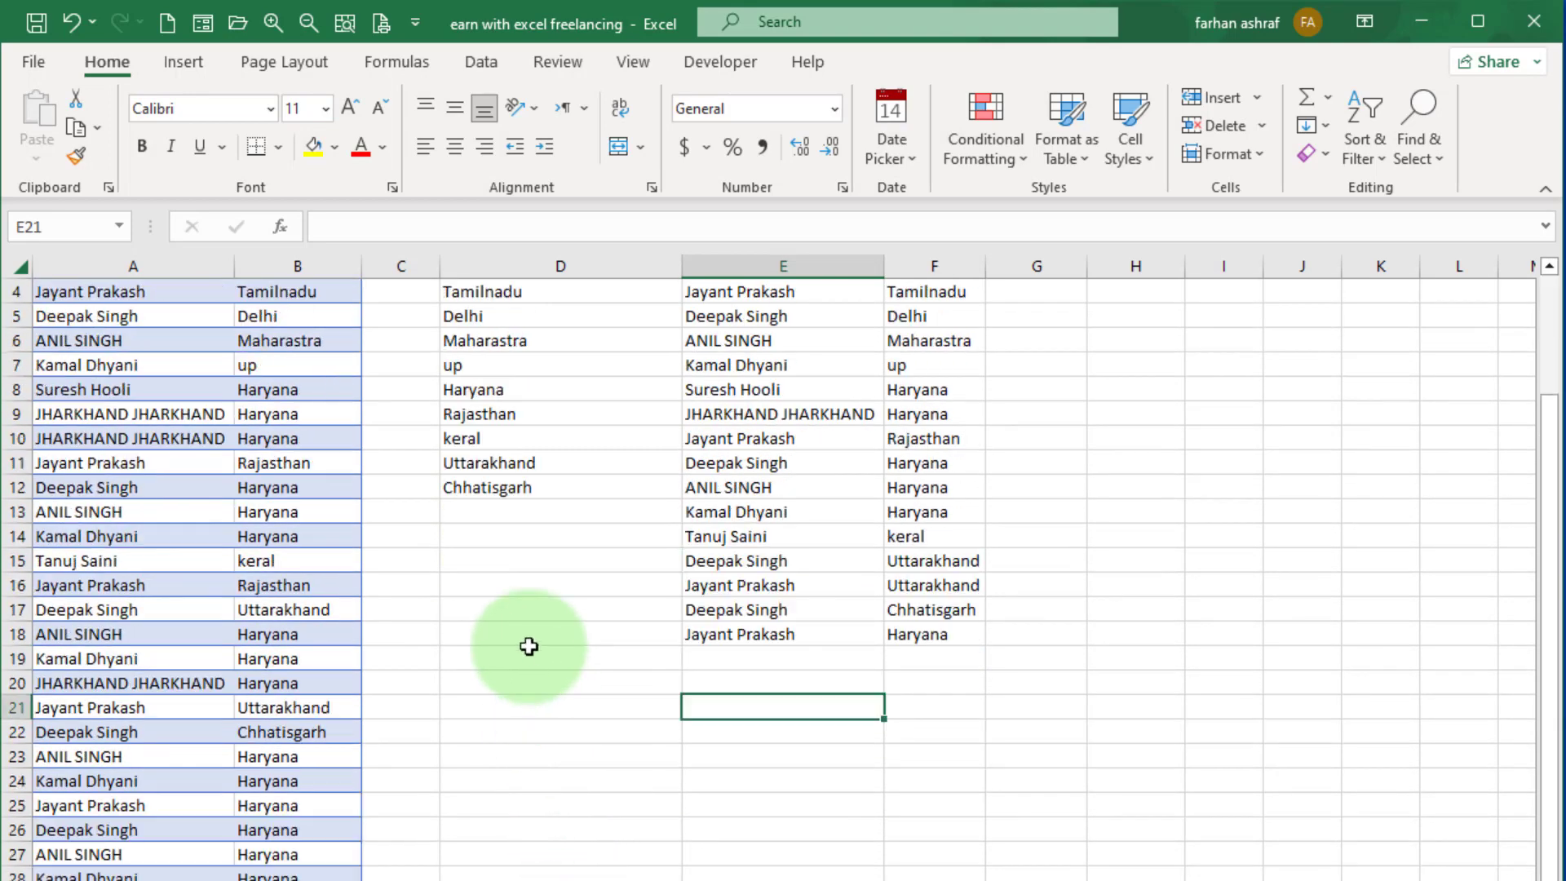
scroll(529, 646, up, 1)
Enter the formula =UNIQUE(B4:B28,FALSE,TRUE) in cell H4 to list only the states that appear exactly once.
click(1060, 370)
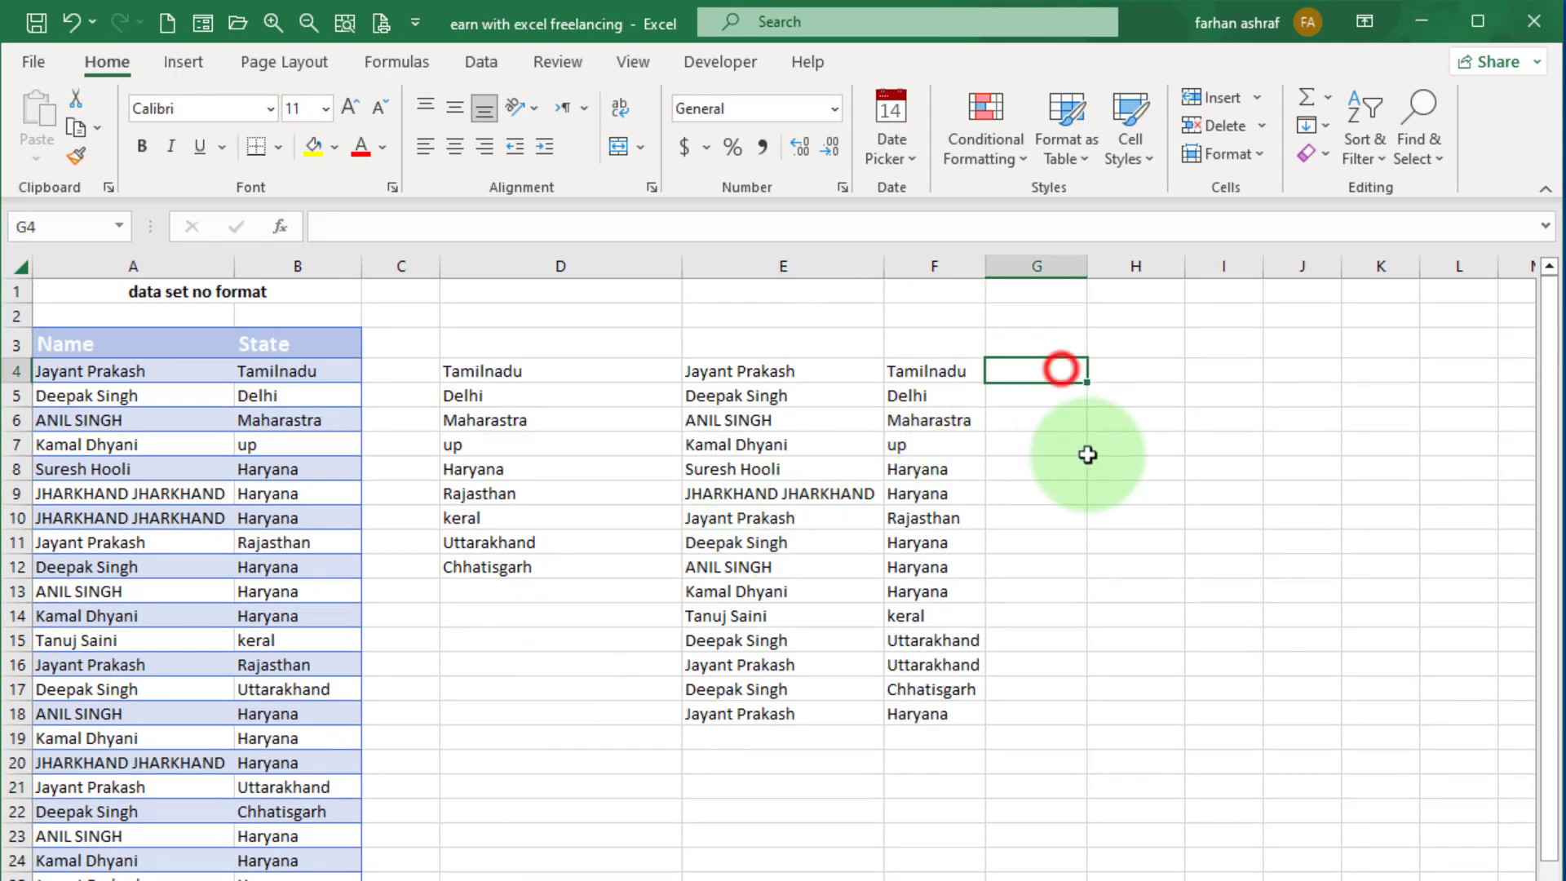
click(1126, 372)
text(=)
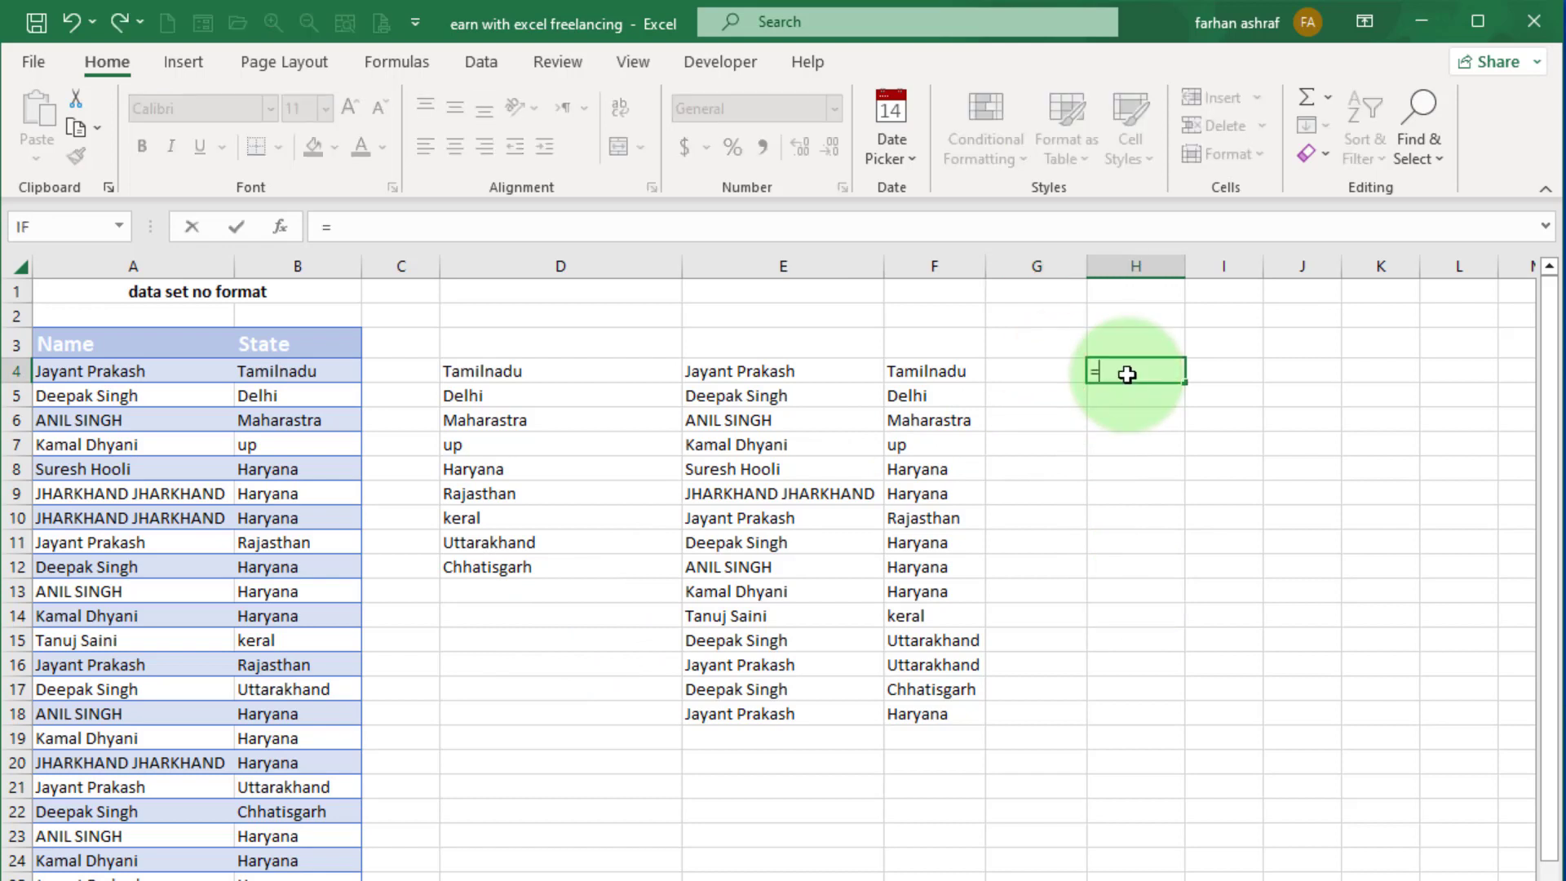
text(uni)
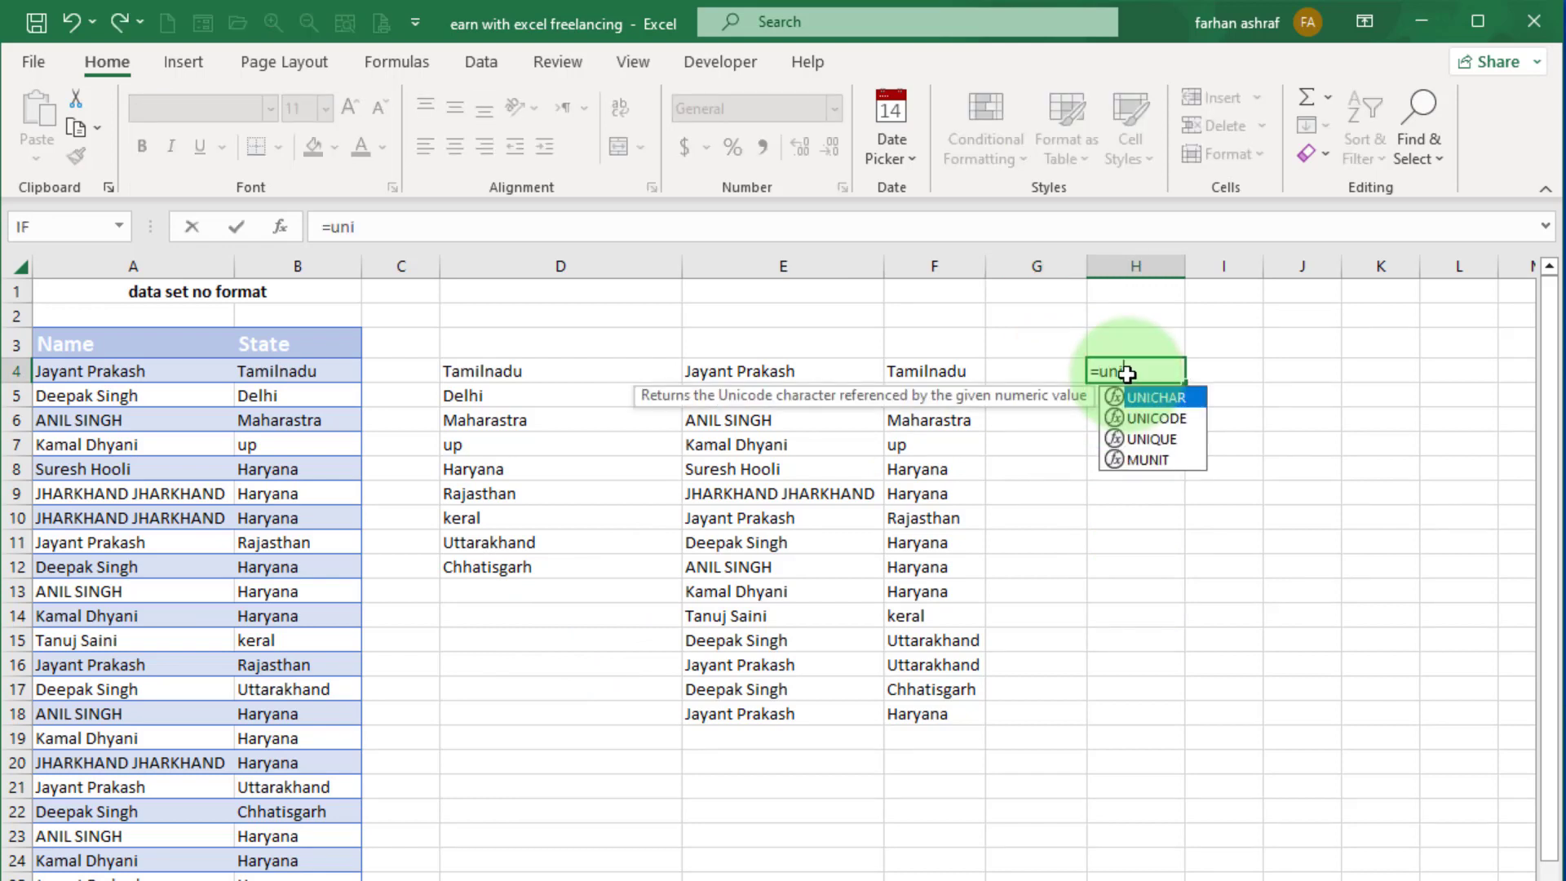
double_click(1146, 440)
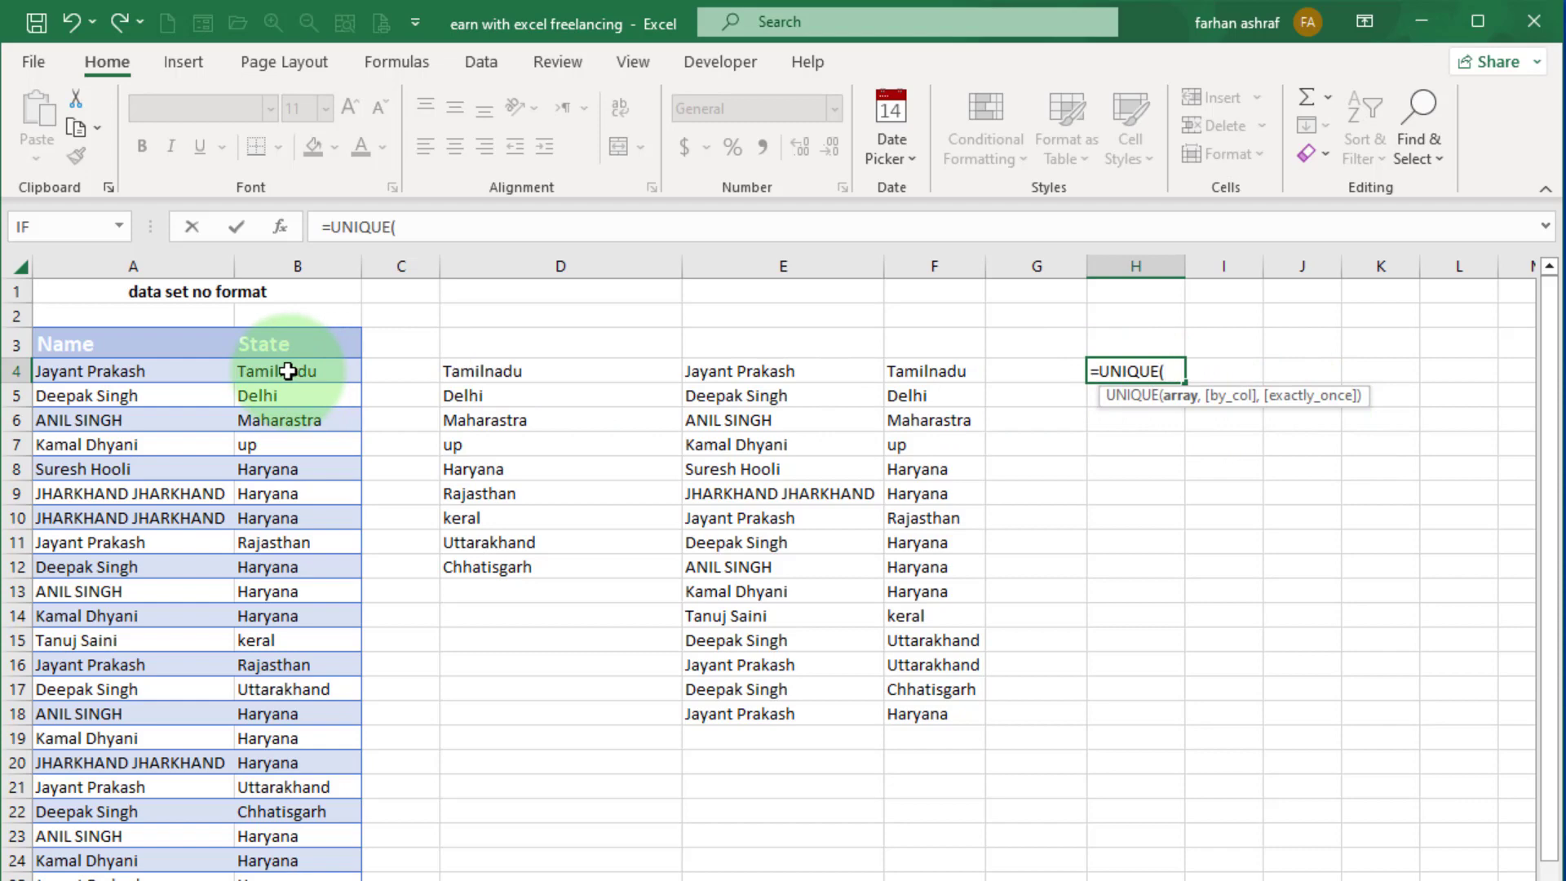
drag(288, 371, 326, 875)
scroll(1011, 877, up, 1)
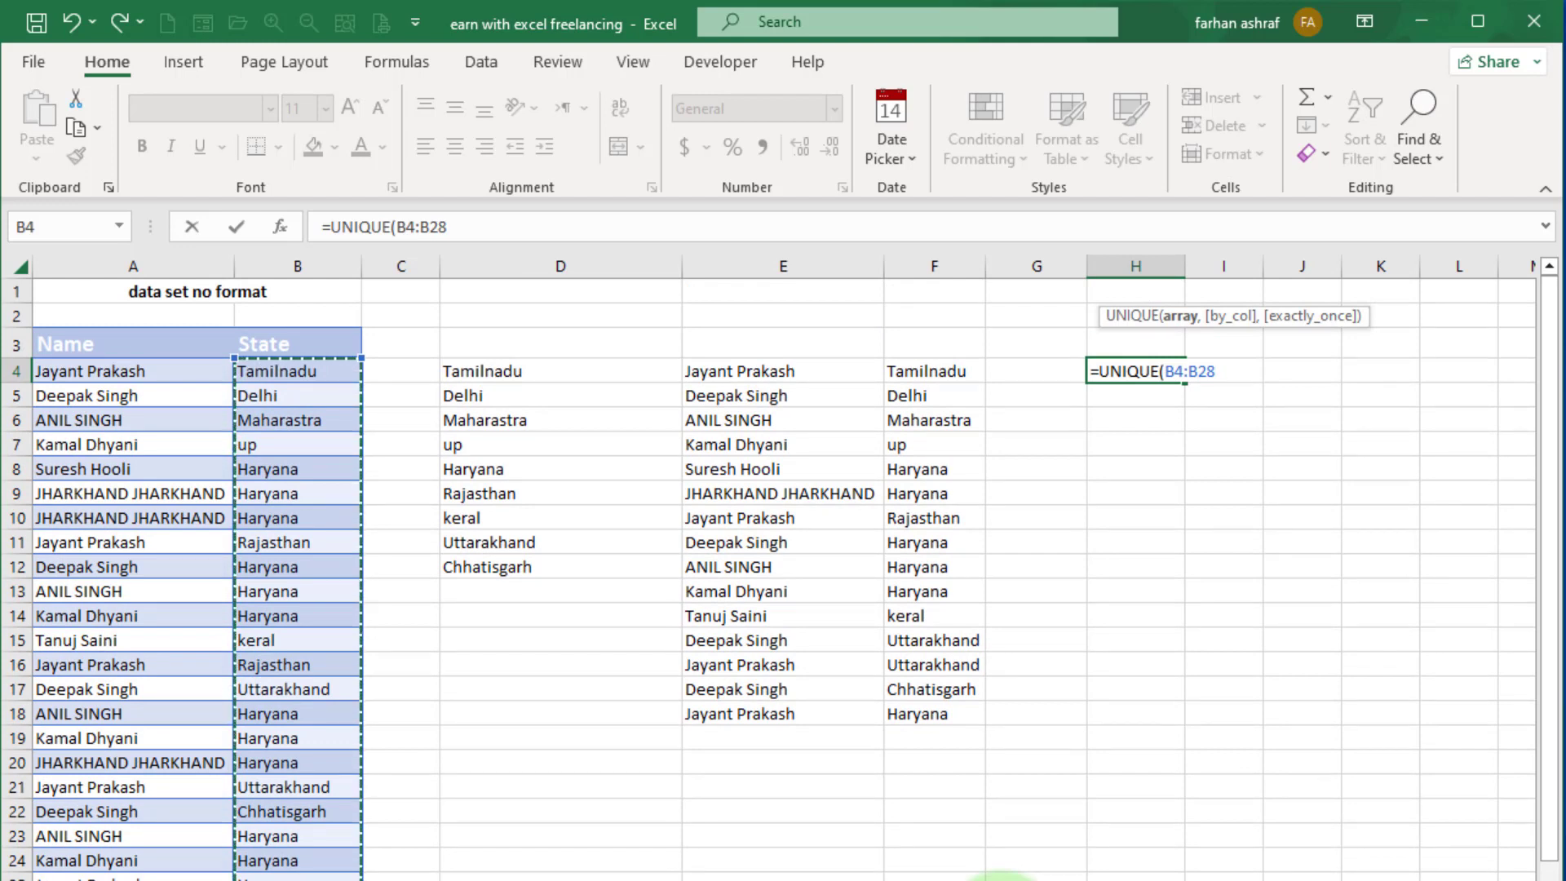
text(,)
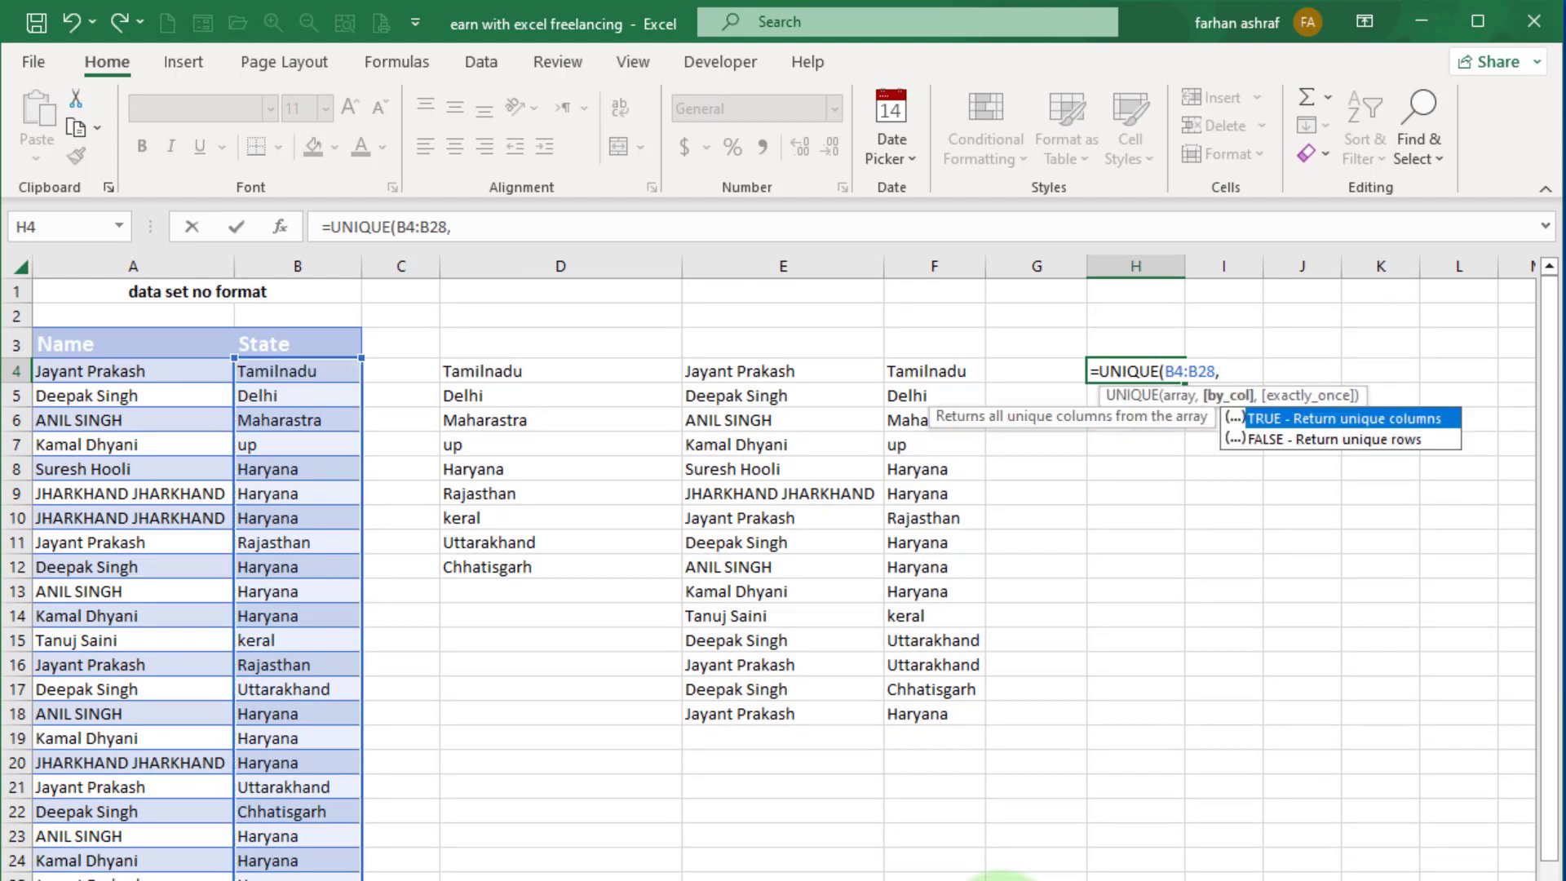
double_click(1291, 442)
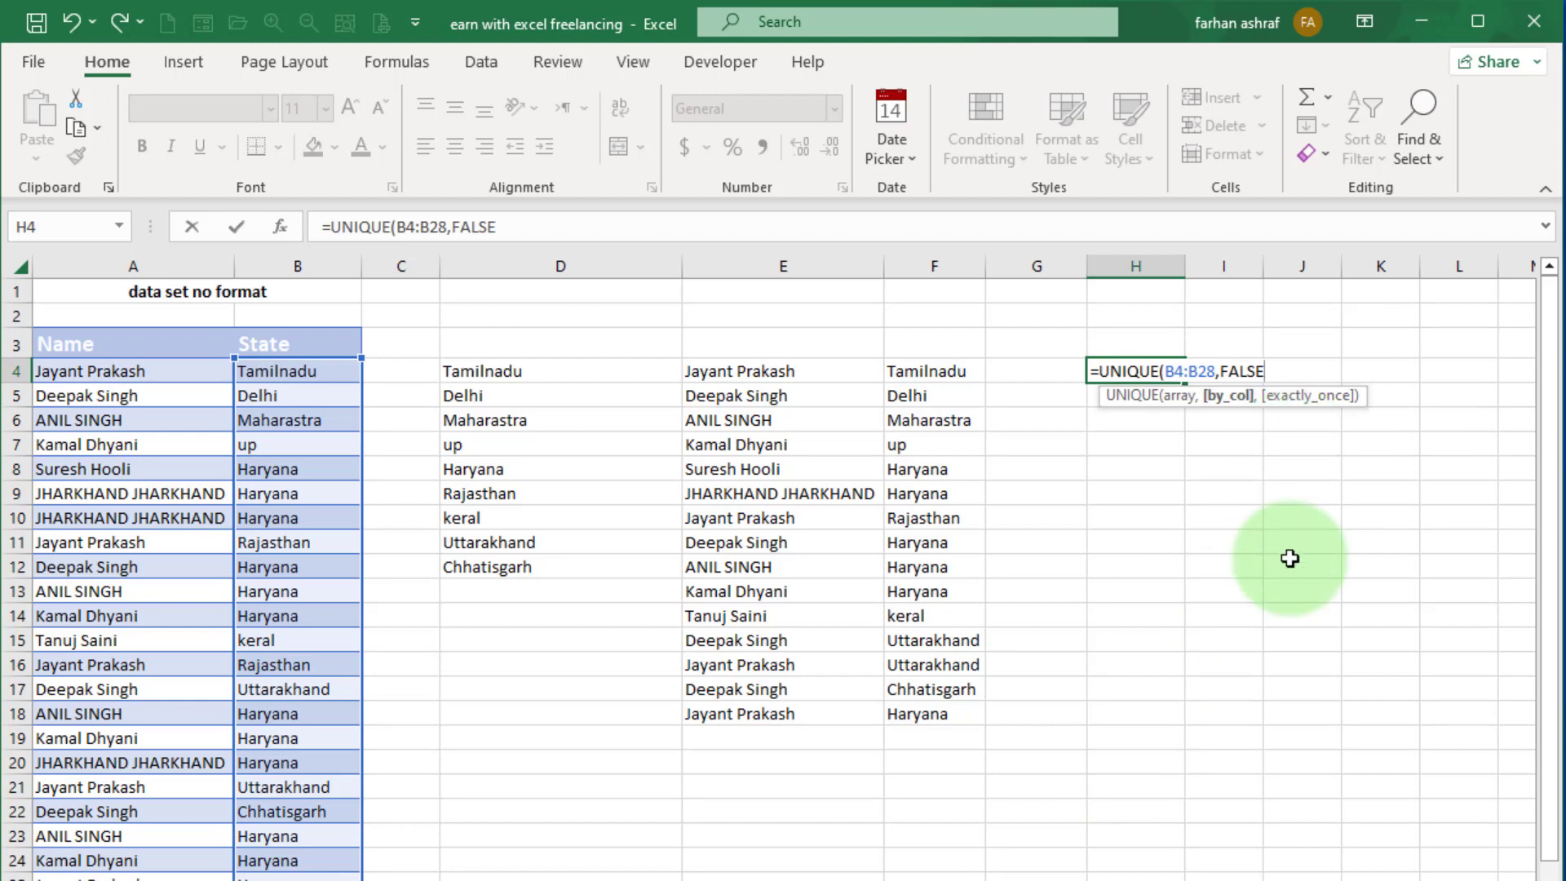
text(,)
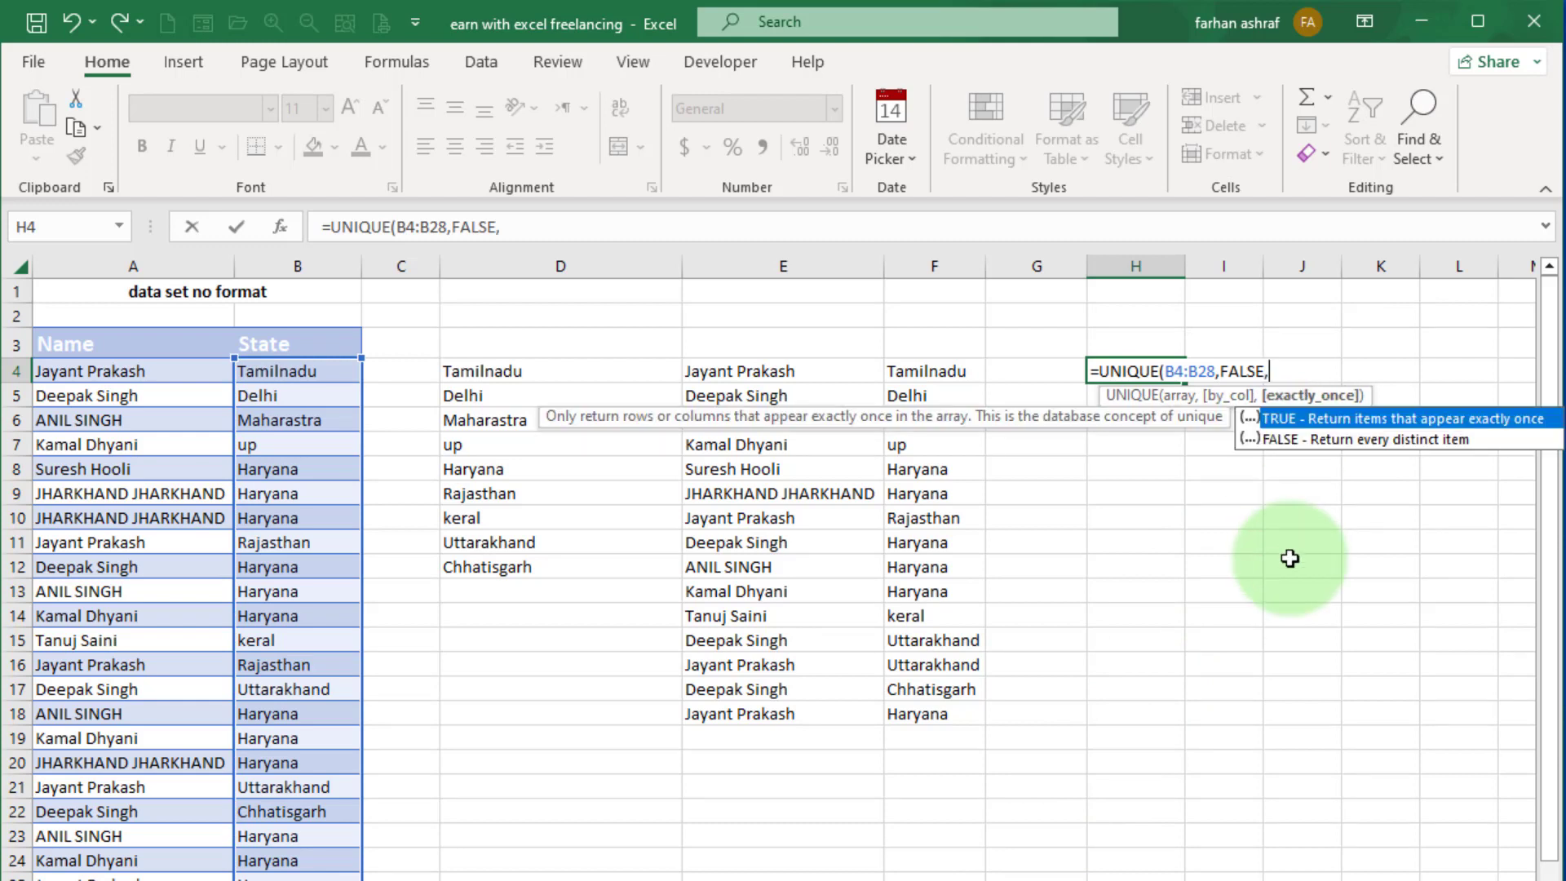
double_click(1333, 419)
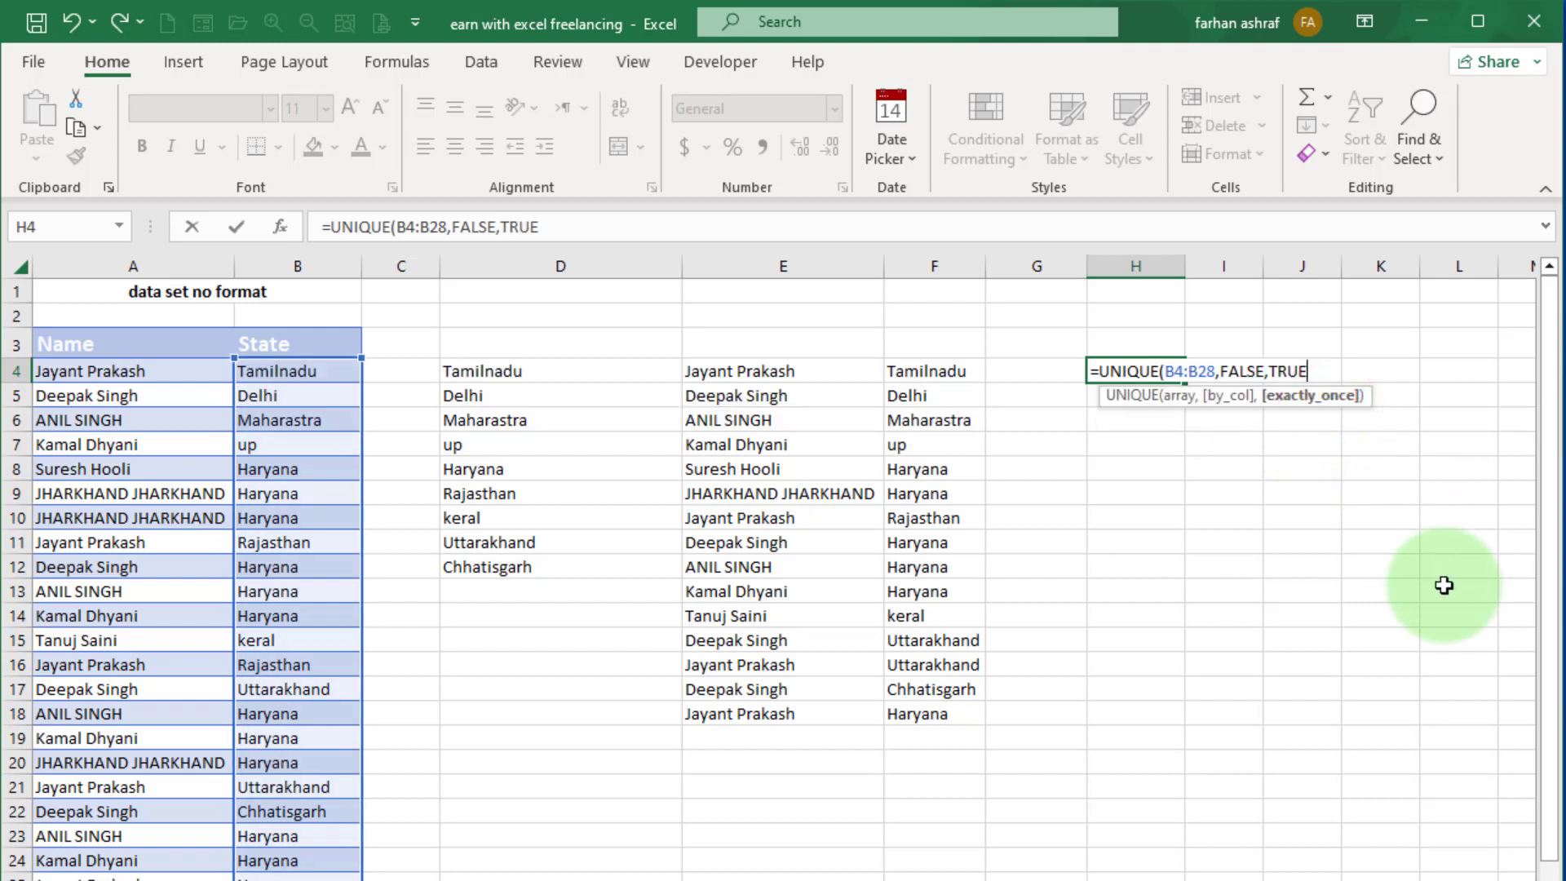
text())
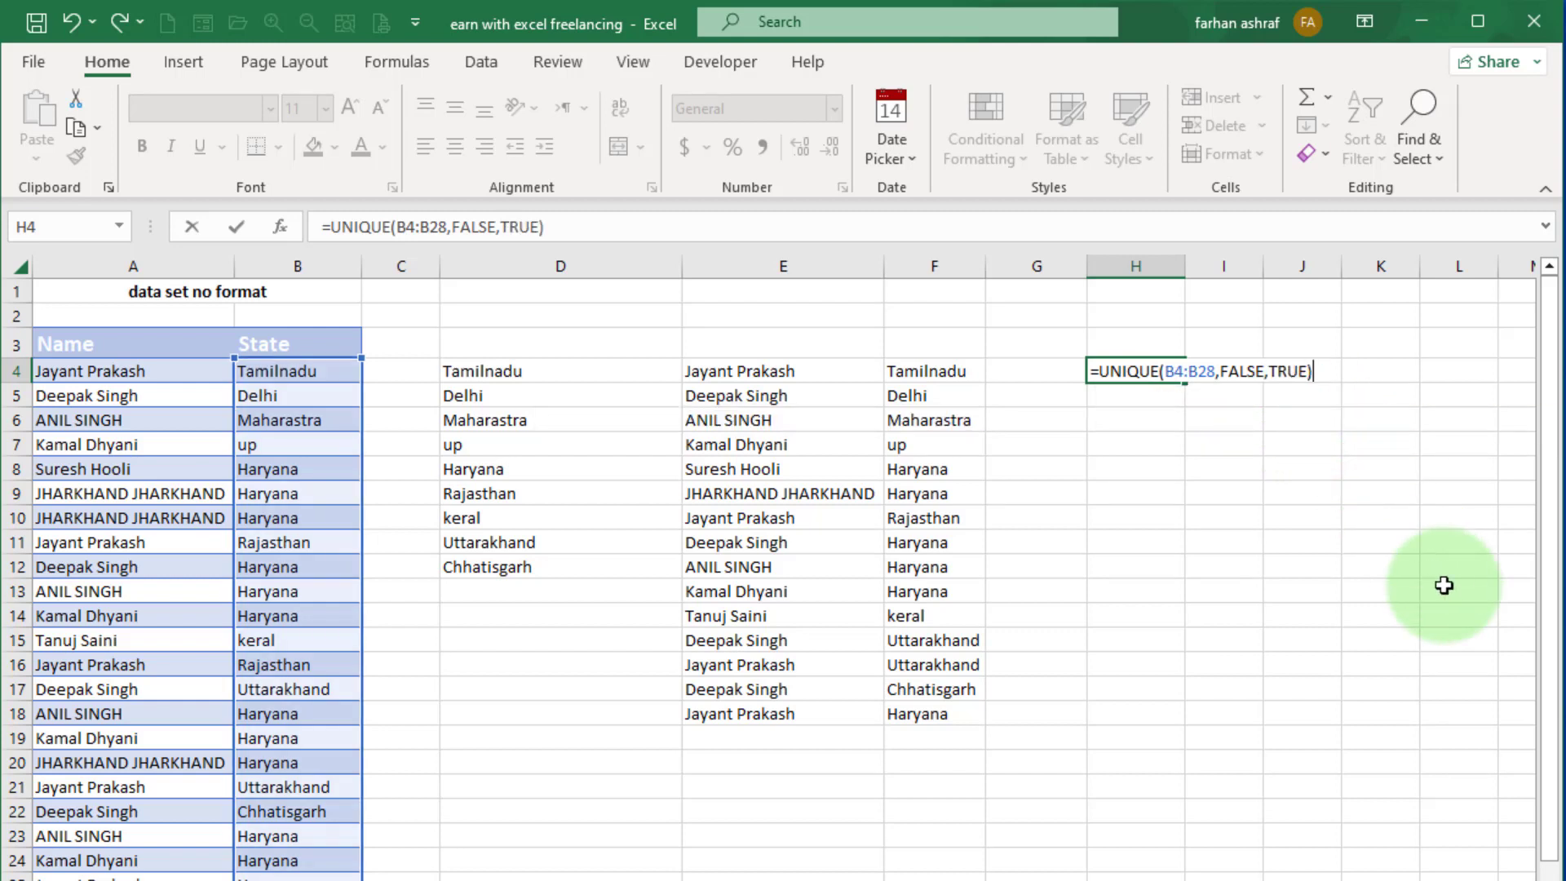
key(Return)
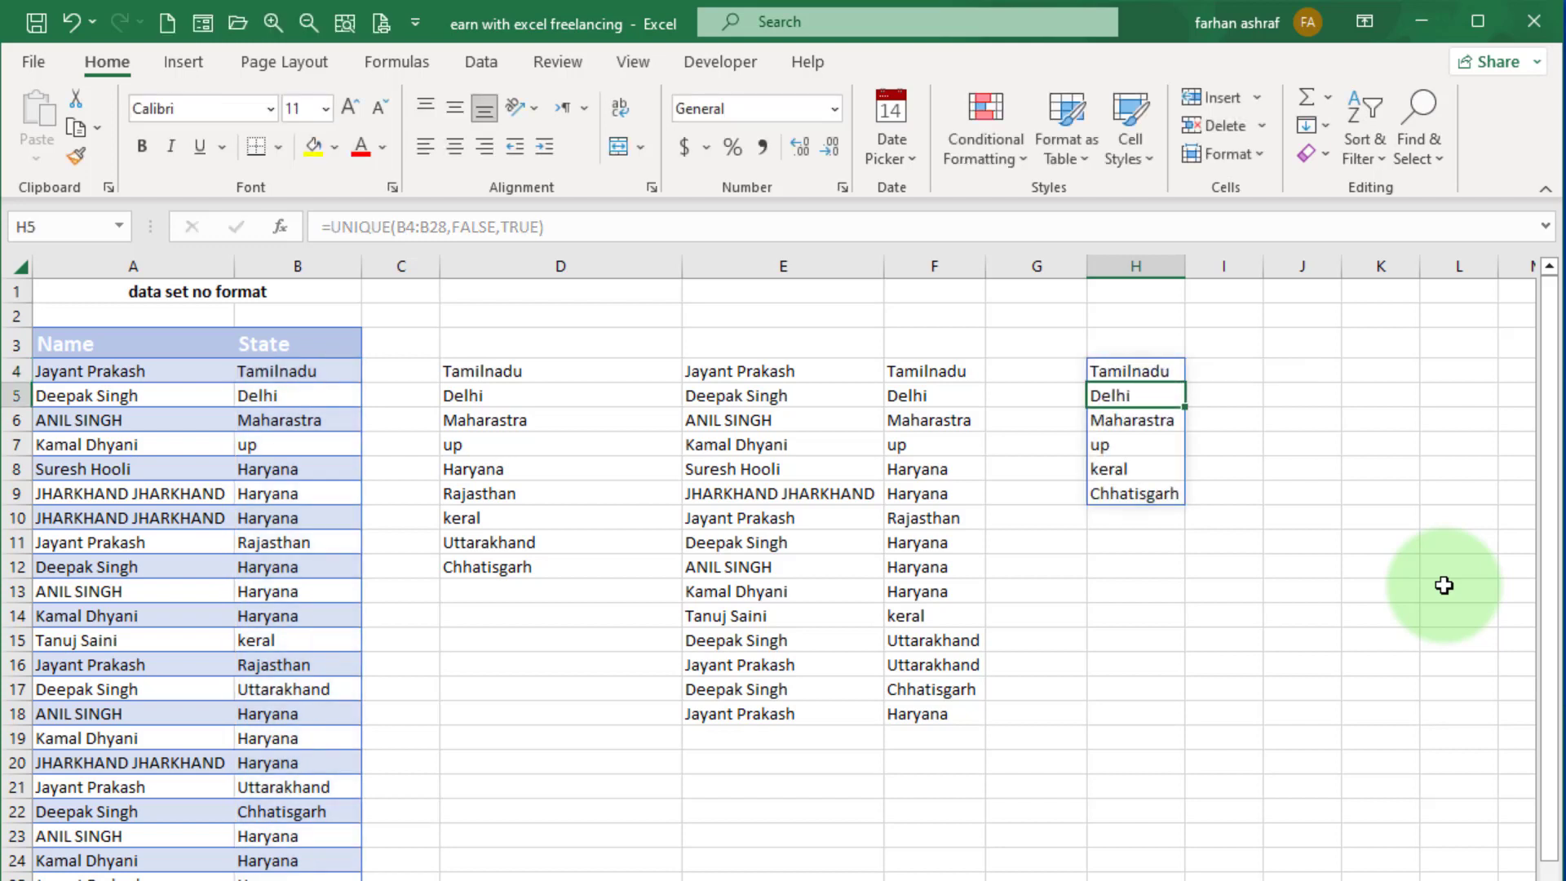
click(1227, 417)
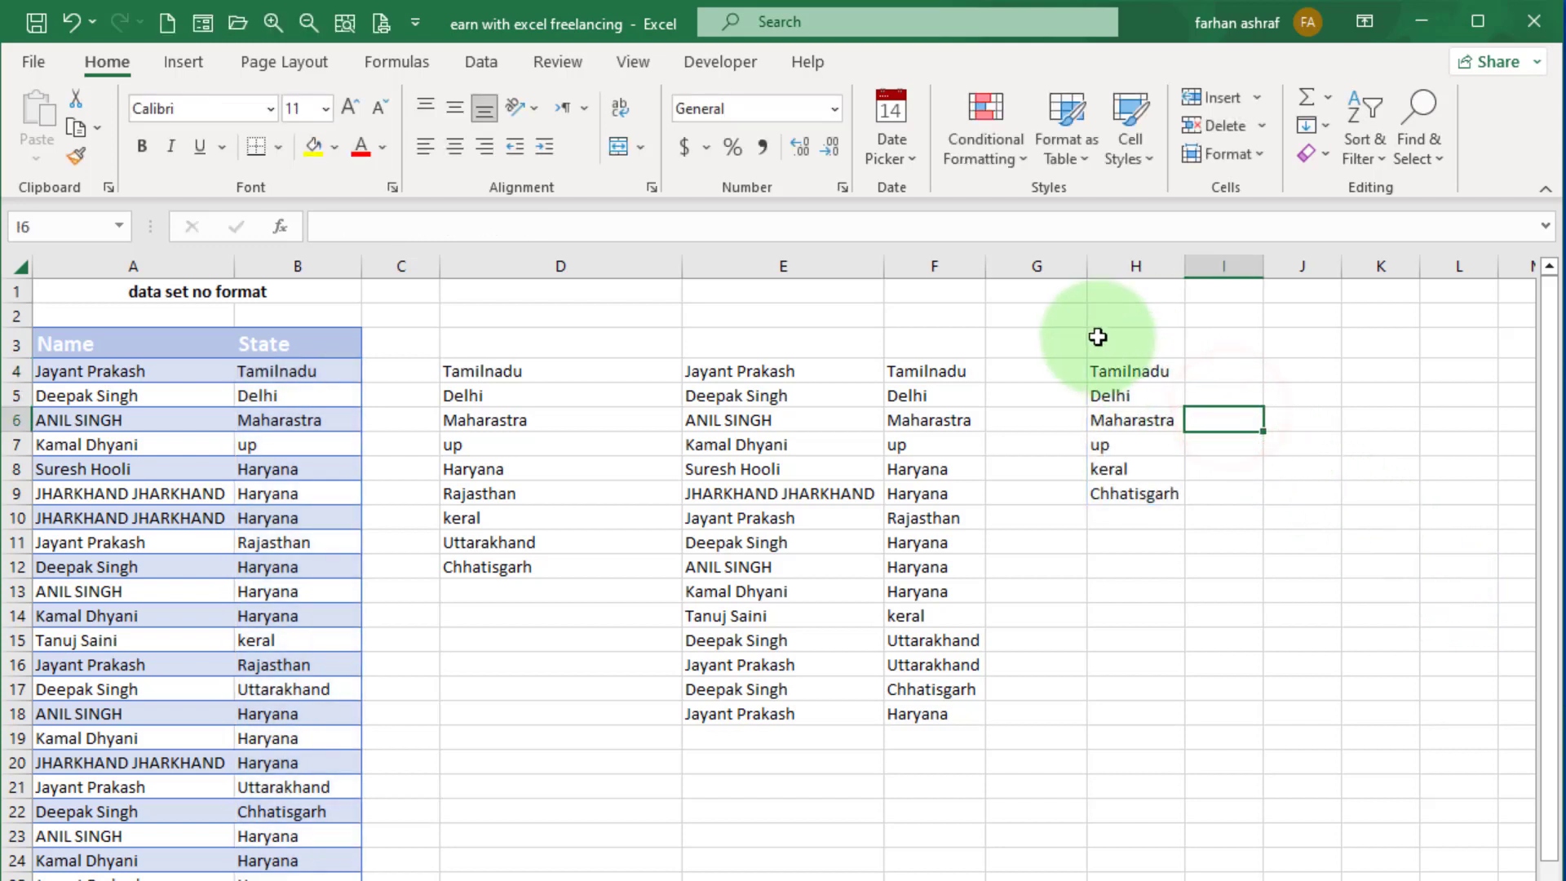
drag(1098, 337, 1172, 560)
click(1278, 551)
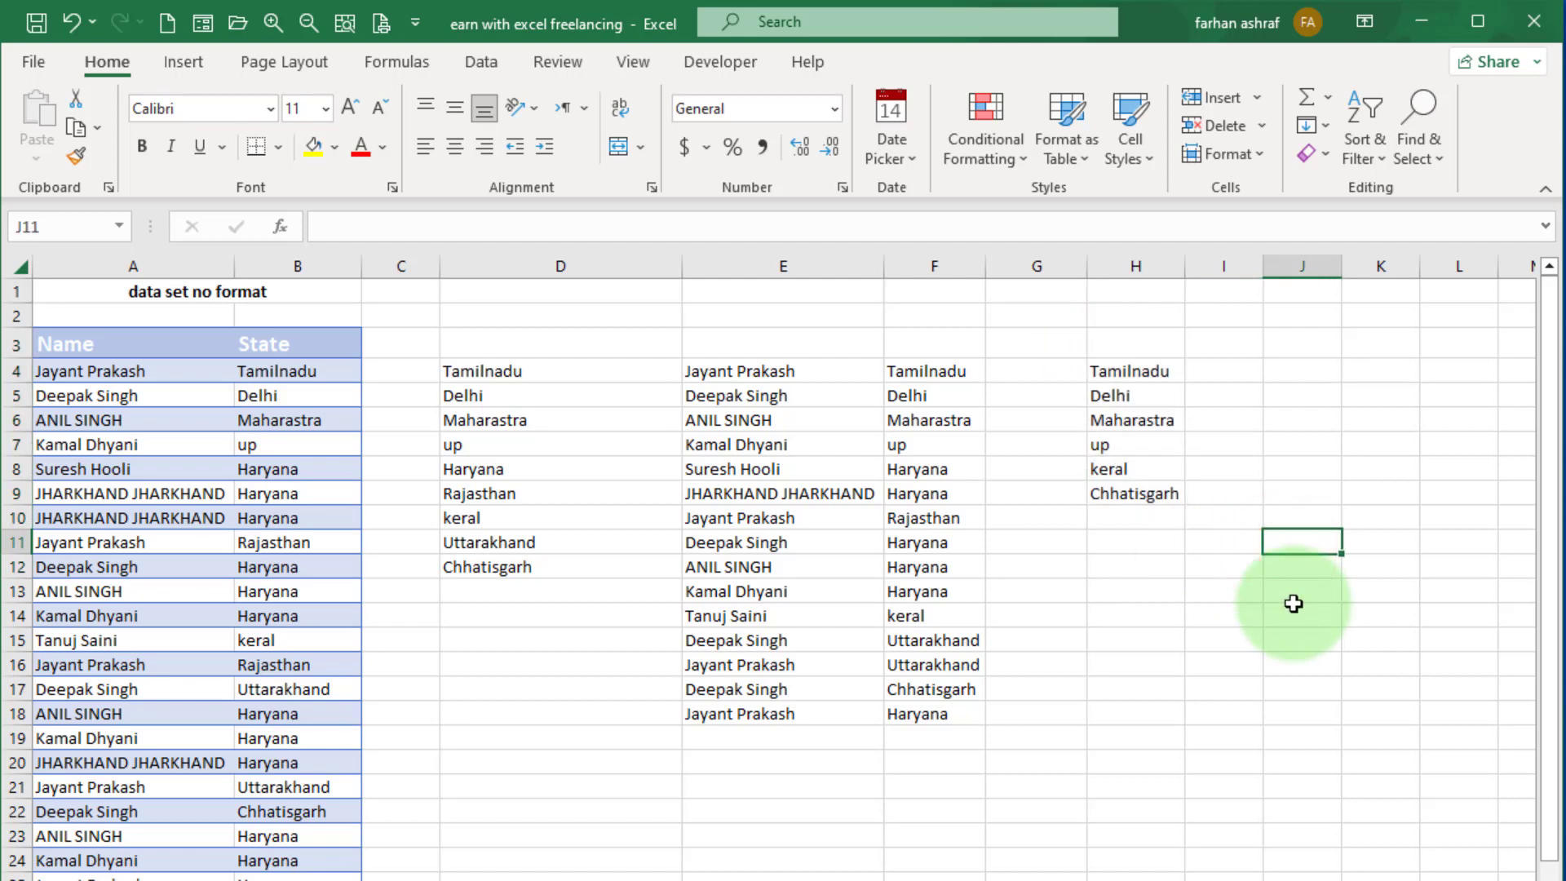
Enter the formula =UNIQUE(B4:B28) in cell I4 to list every distinct state beside the exactly-once list.
key(ctrl+z)
text(=)
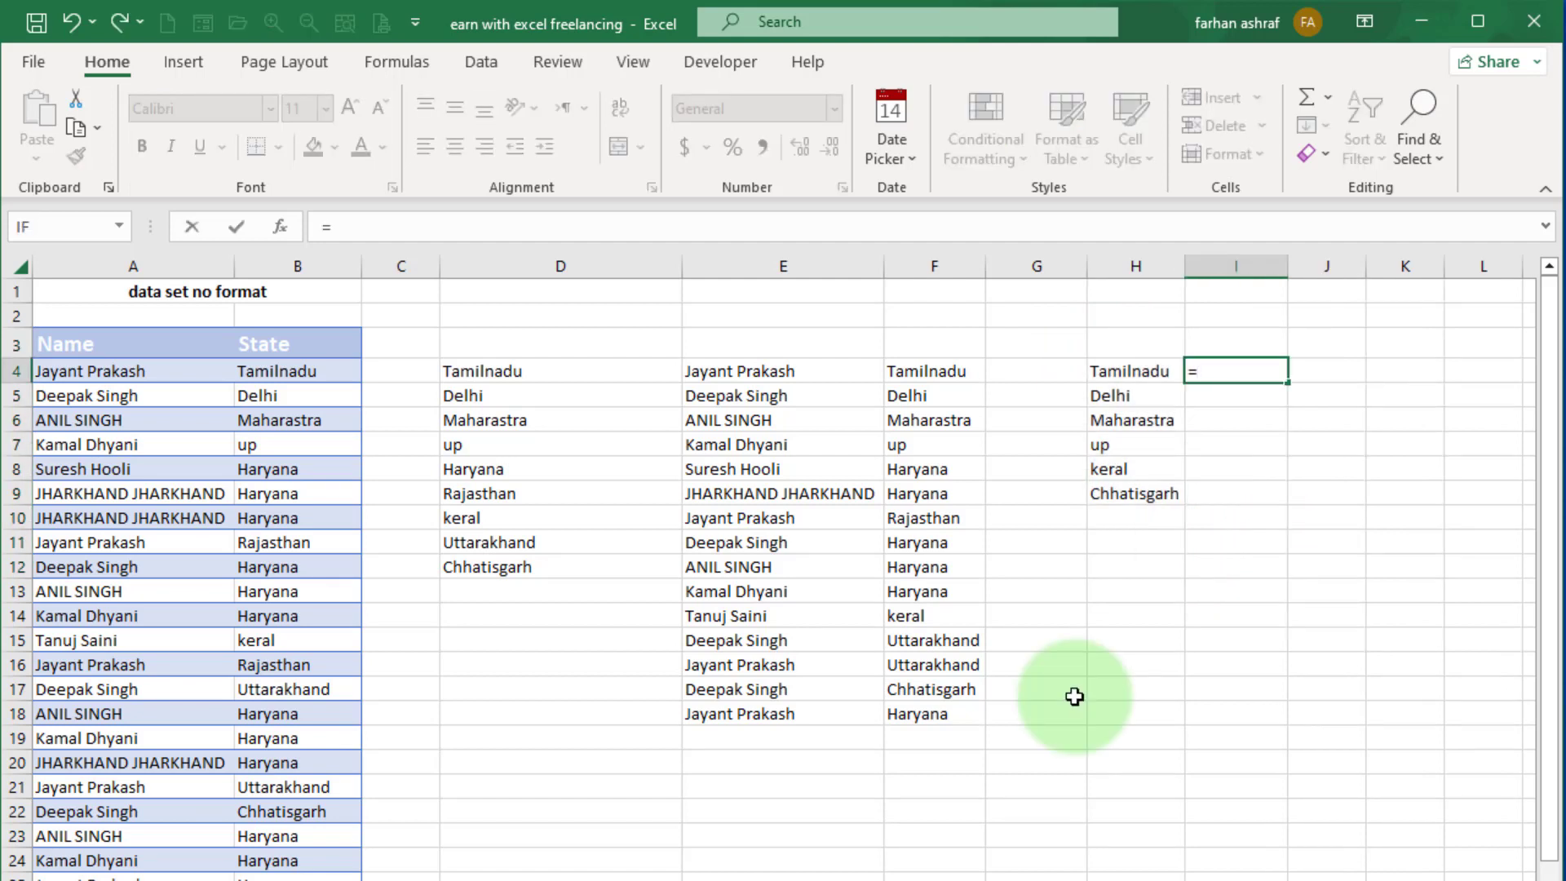
text(uni)
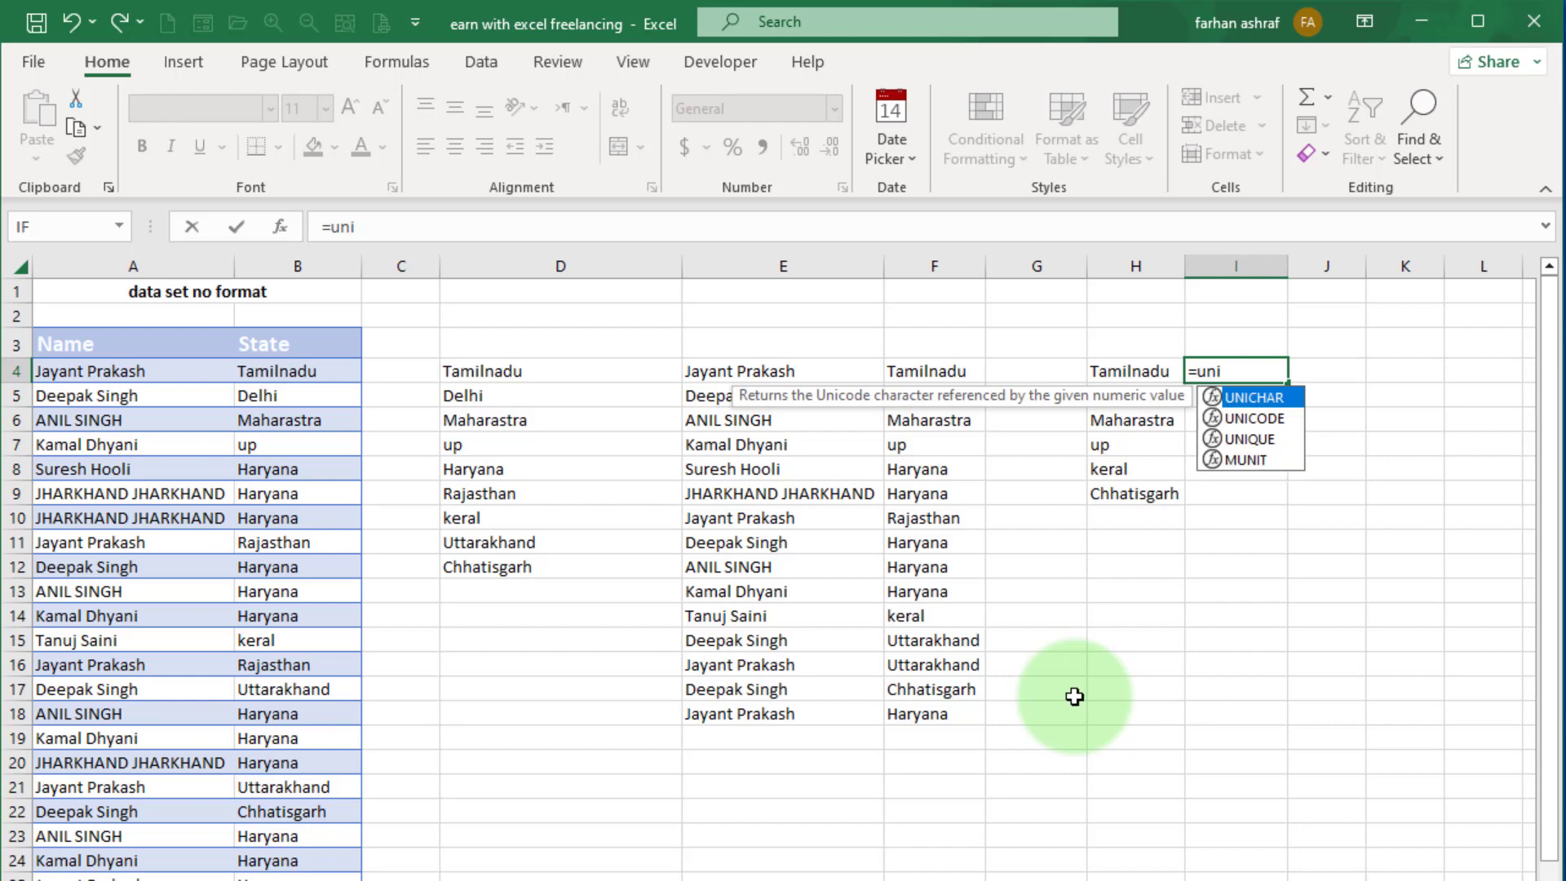
double_click(1248, 439)
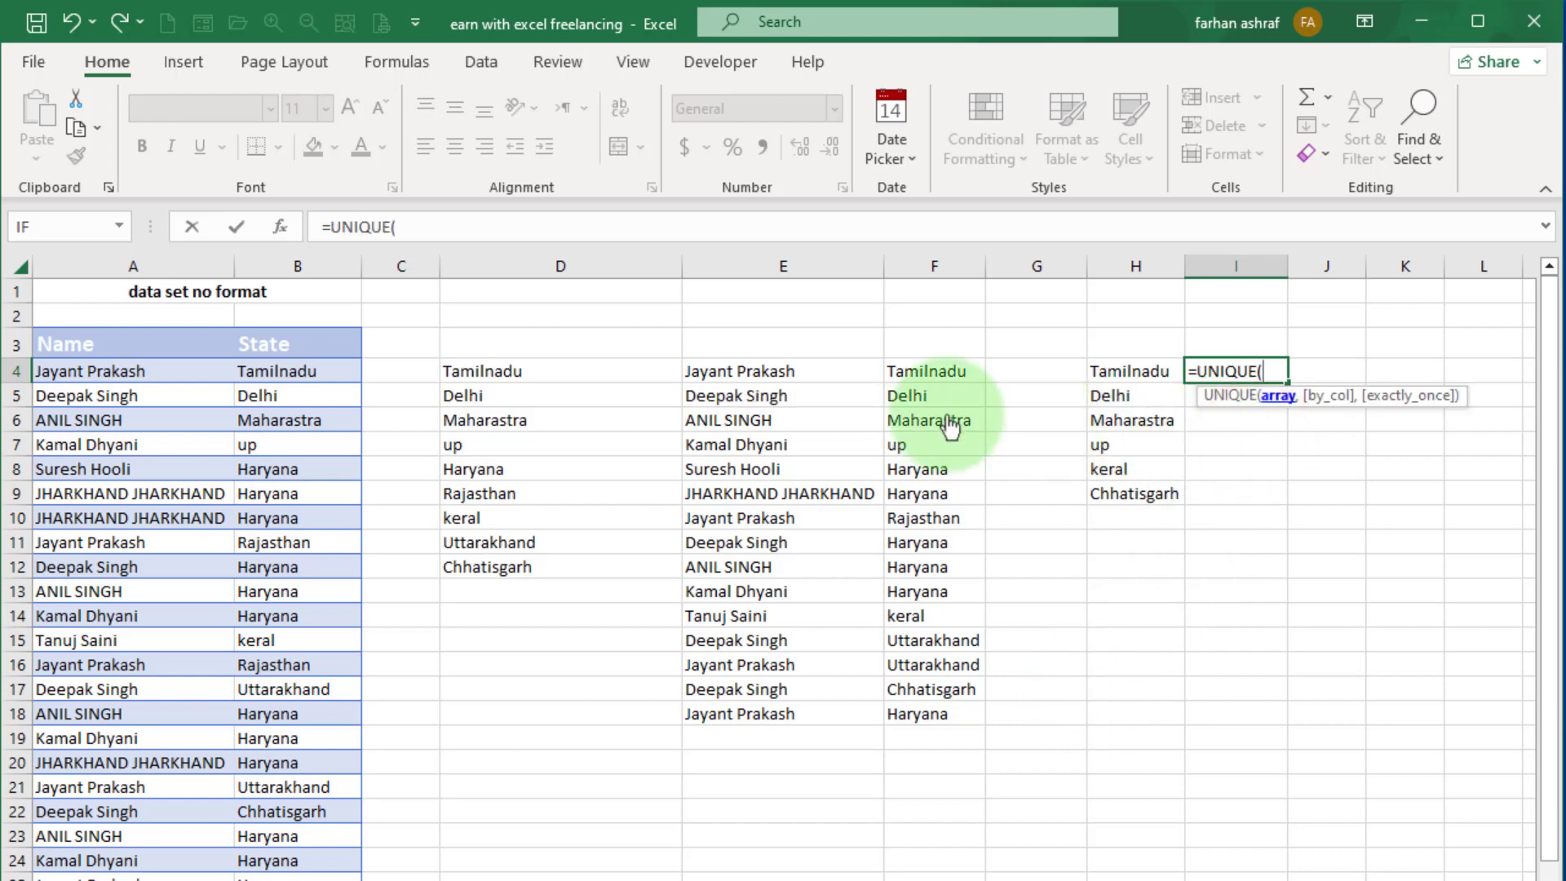
drag(298, 371, 326, 853)
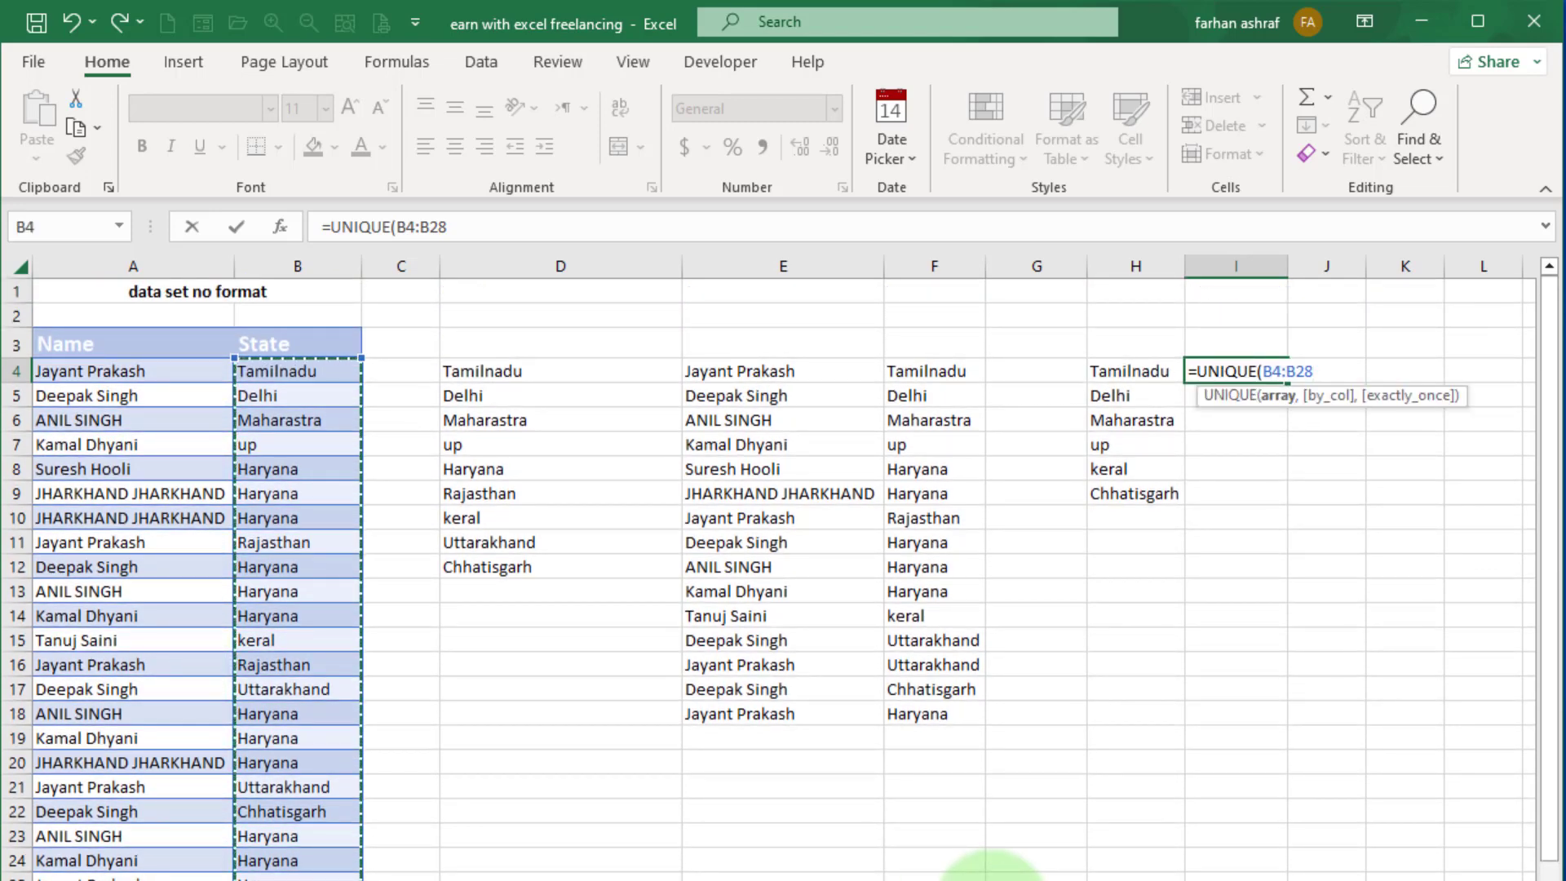
key(Return)
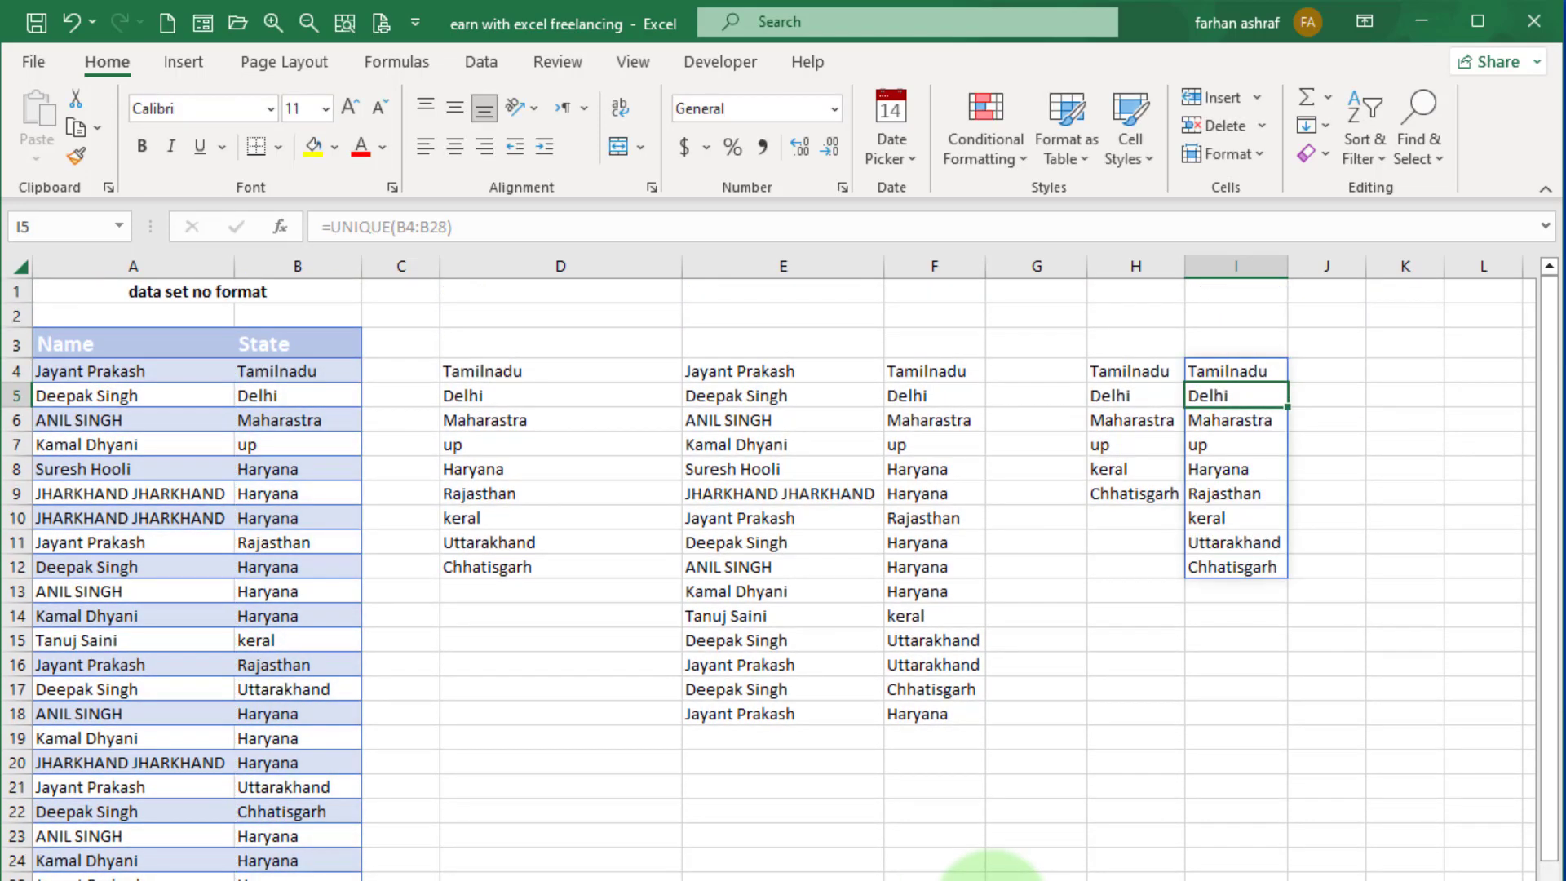
Compare the distinct state list in column I with the exactly-once state list in column H.
click(1236, 341)
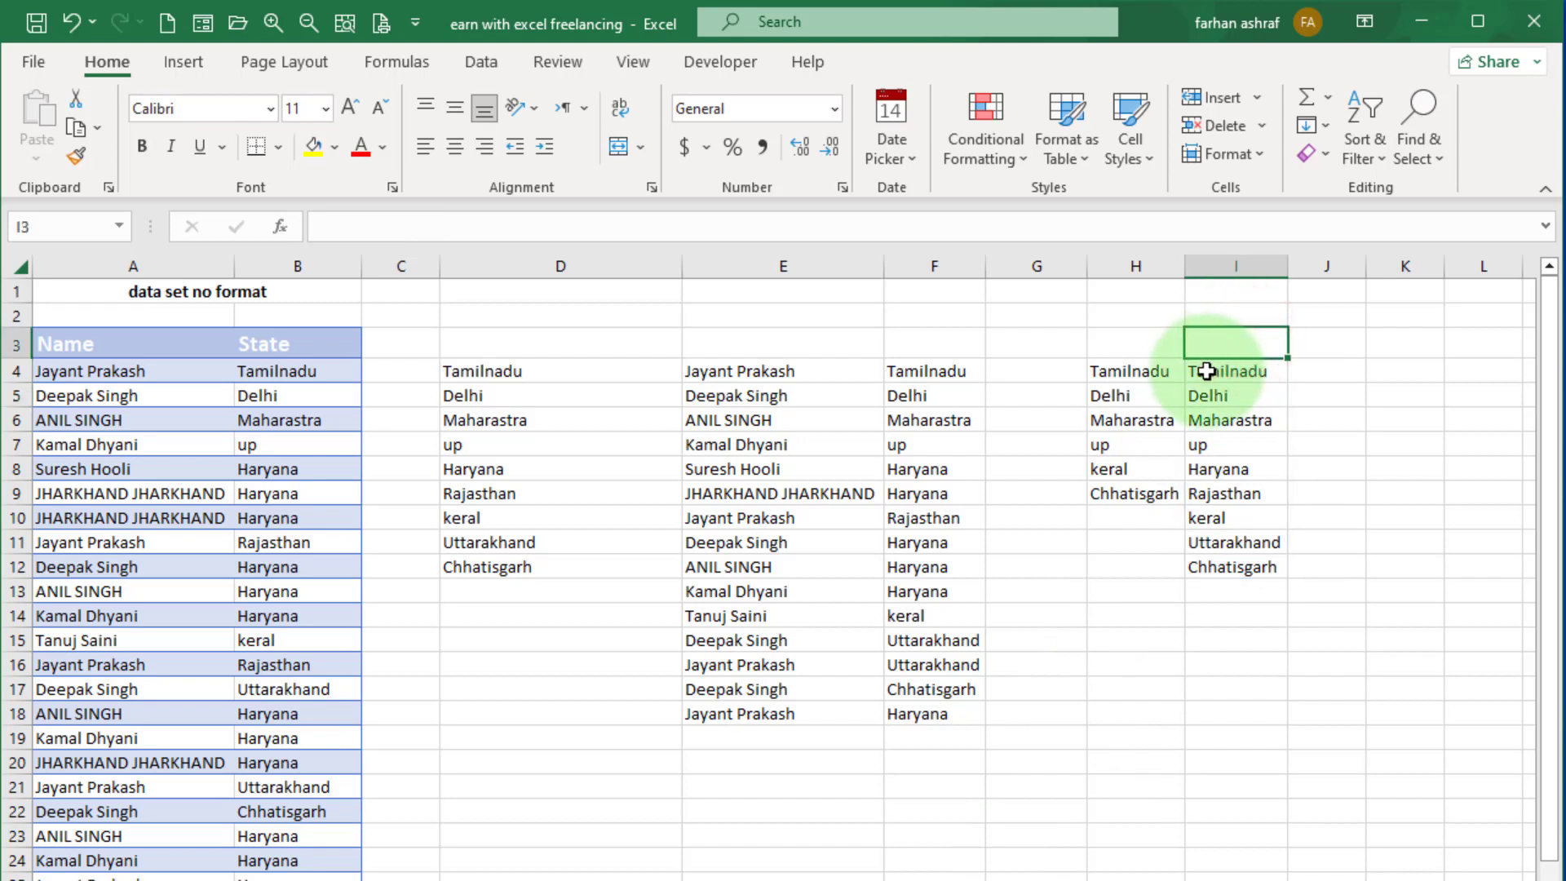
drag(1208, 371, 1257, 567)
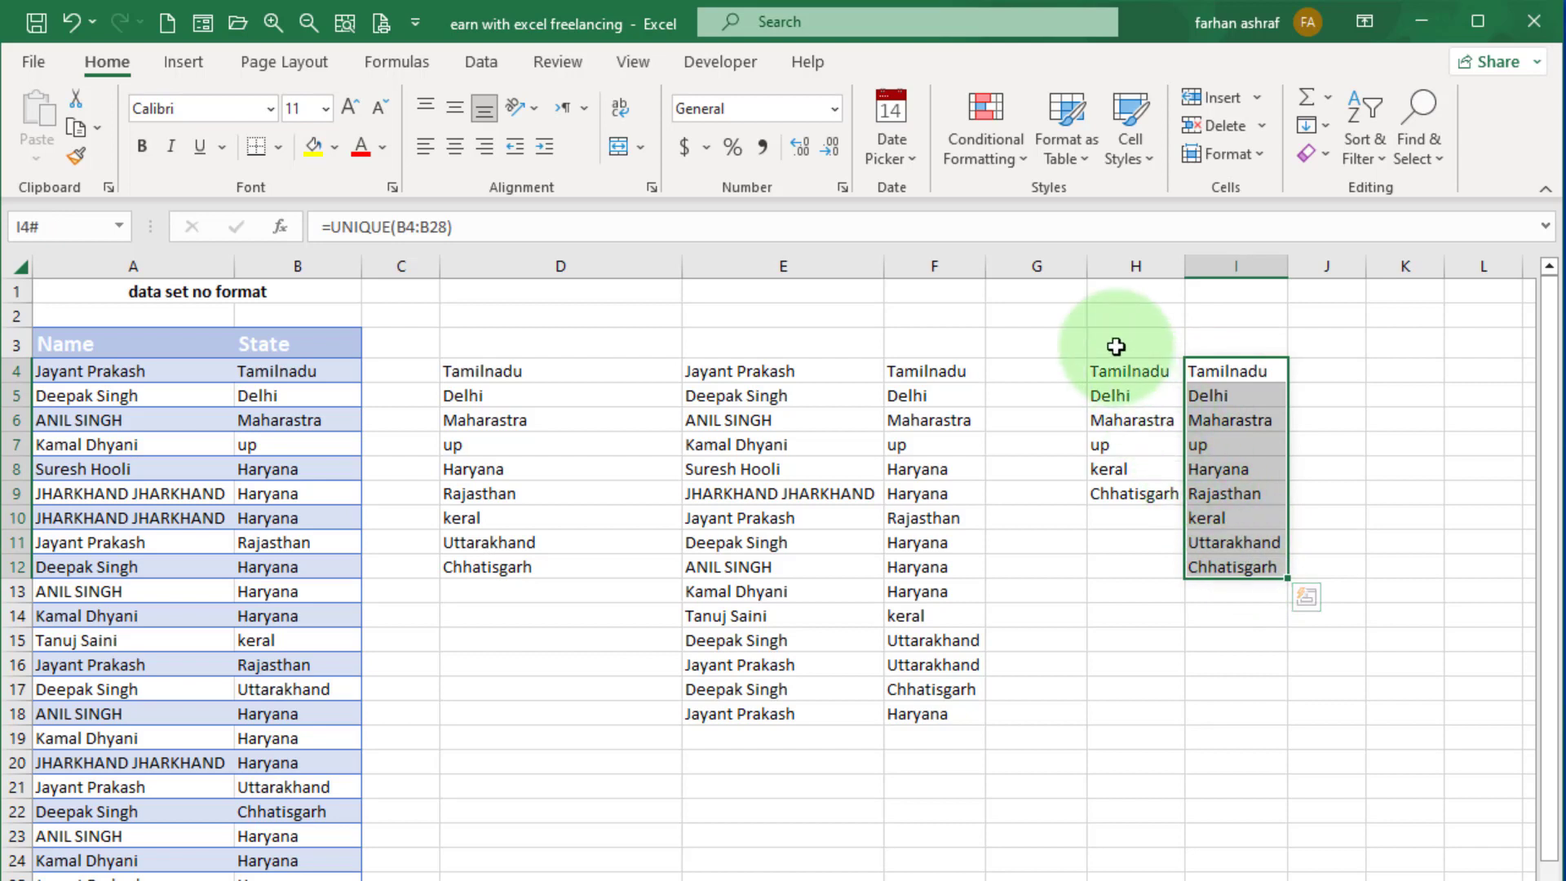
click(1116, 347)
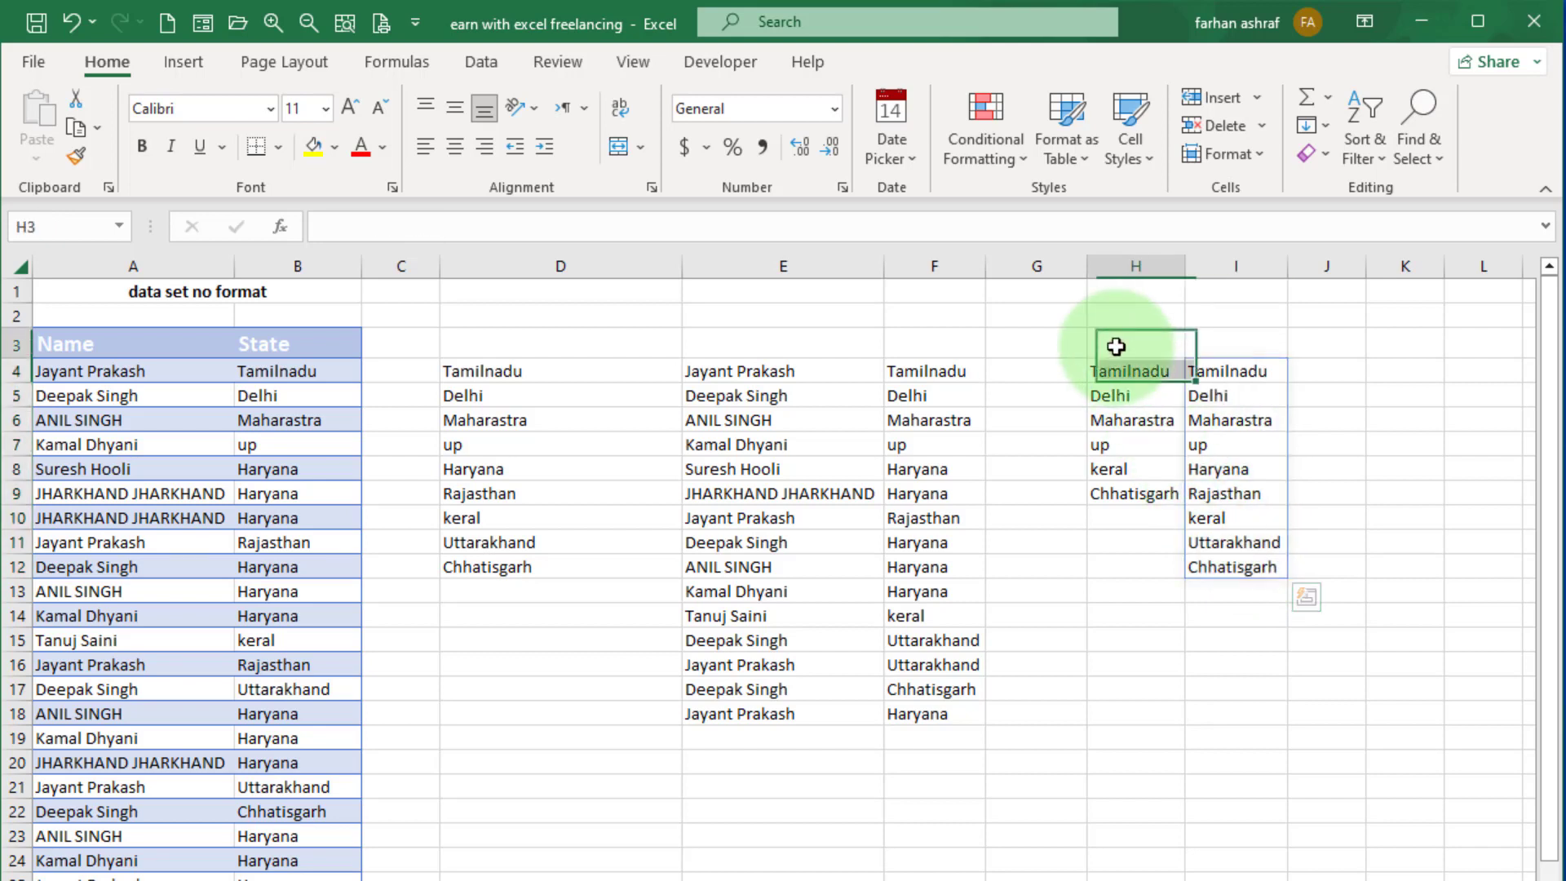
drag(1121, 372, 1153, 492)
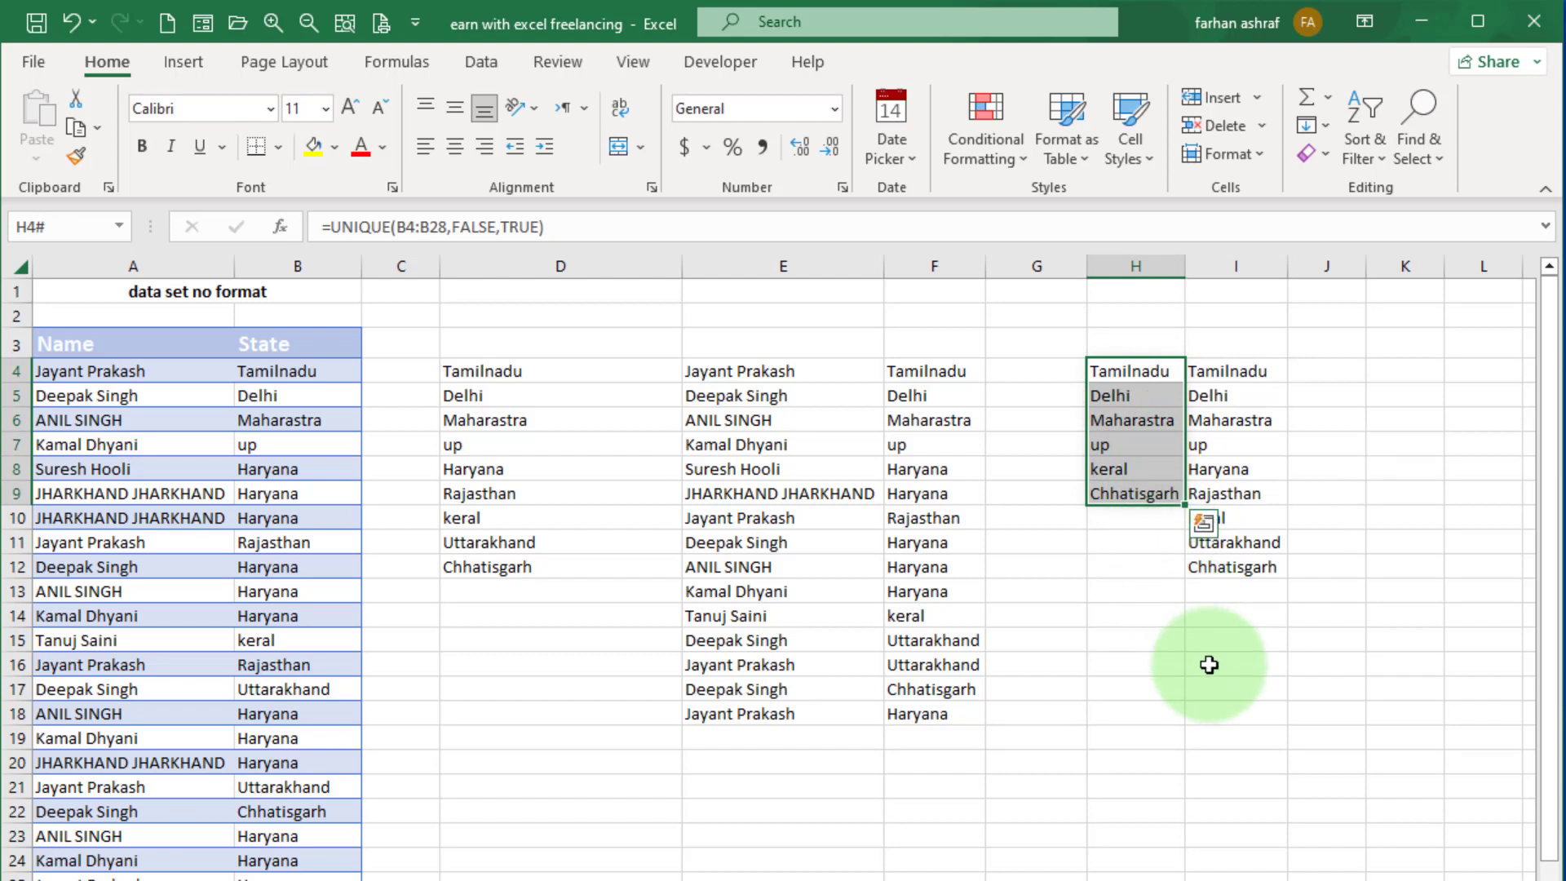
click(1099, 813)
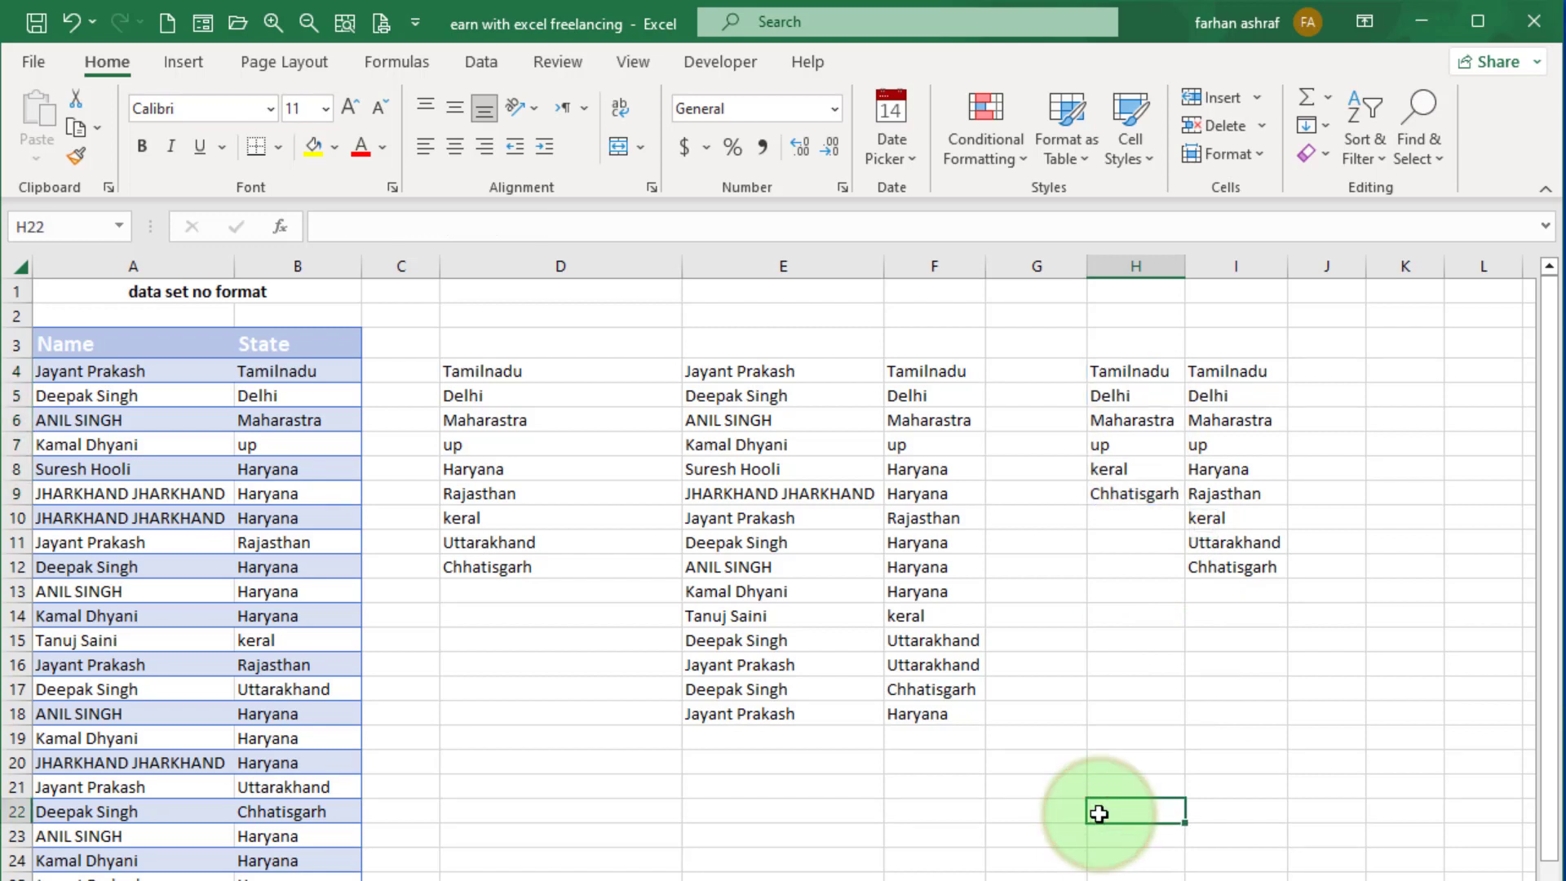
Change the state in cell B6 of the source data to up.
click(255, 447)
key(Up)
key(BackSpace)
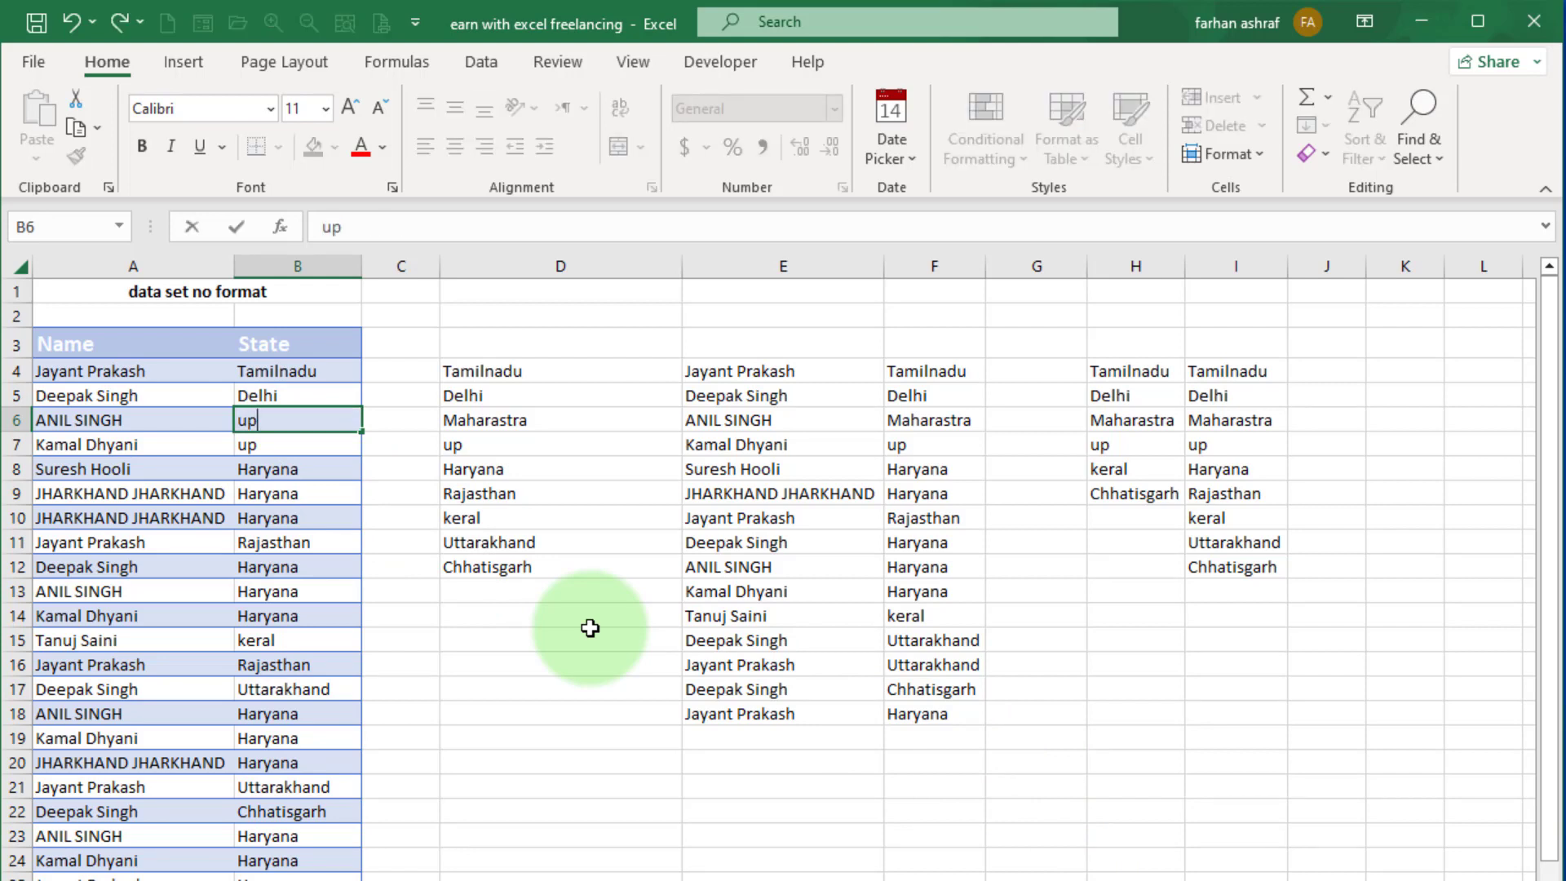
key(Return)
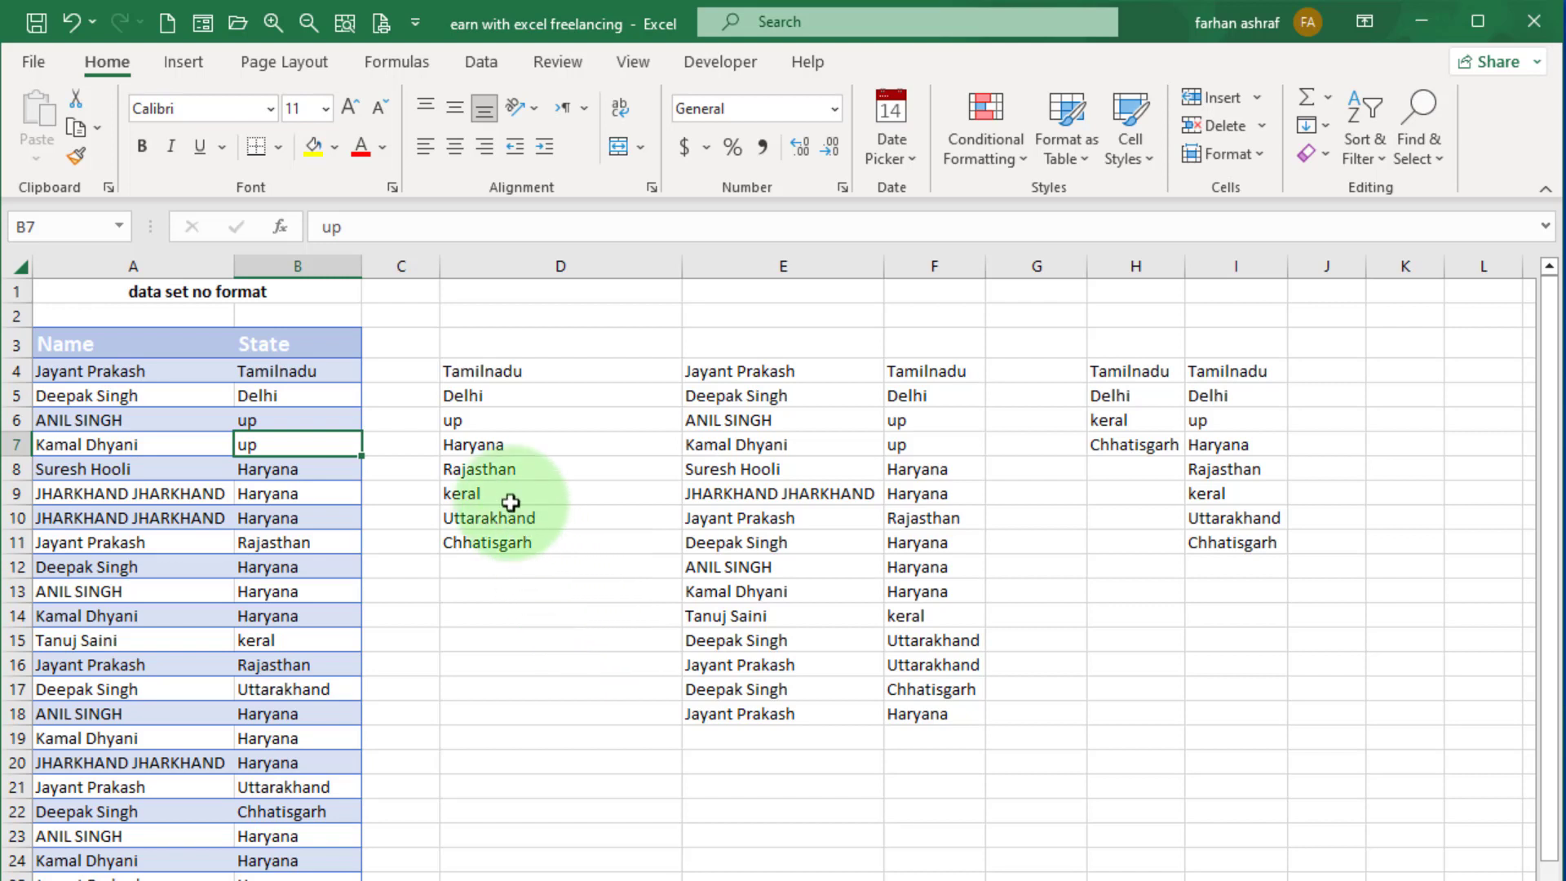
Check row 6 of the extracted lists in columns D, F and I against the edited source data.
click(458, 420)
click(919, 426)
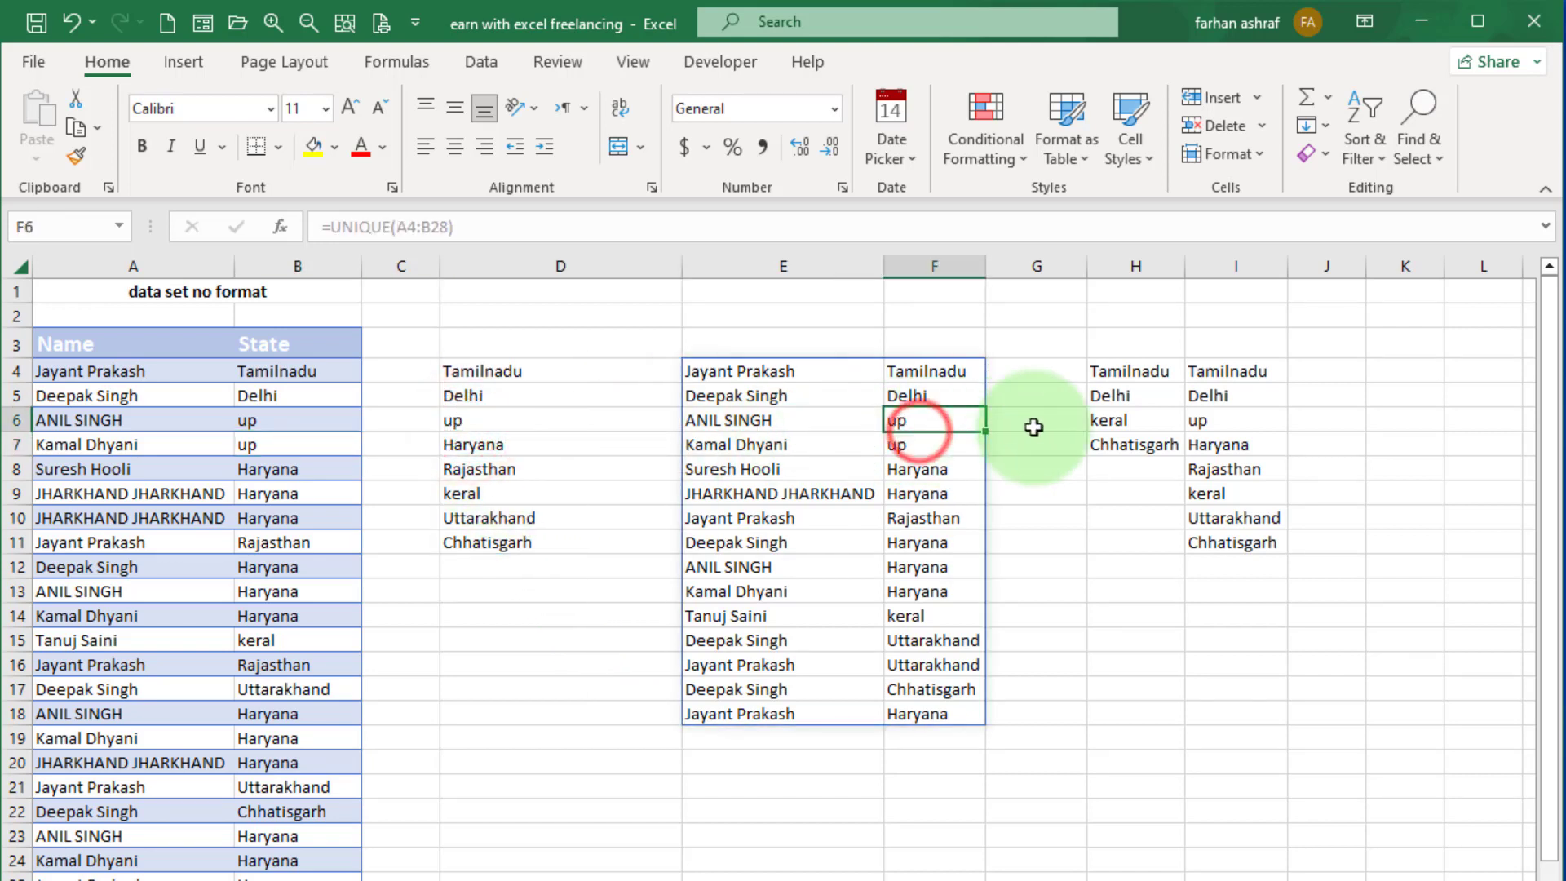
click(1218, 421)
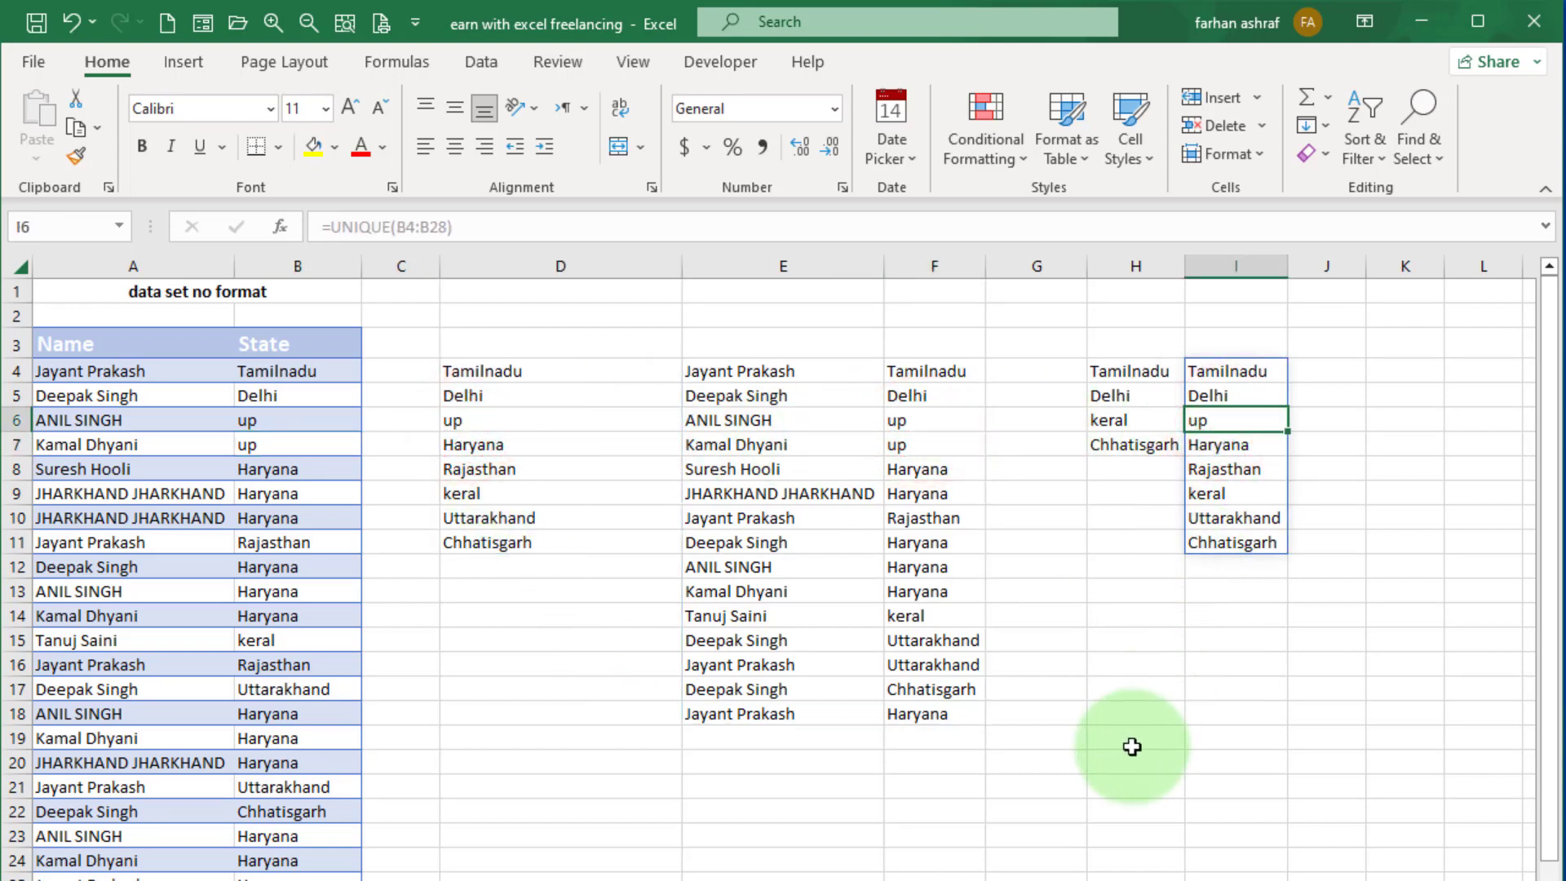